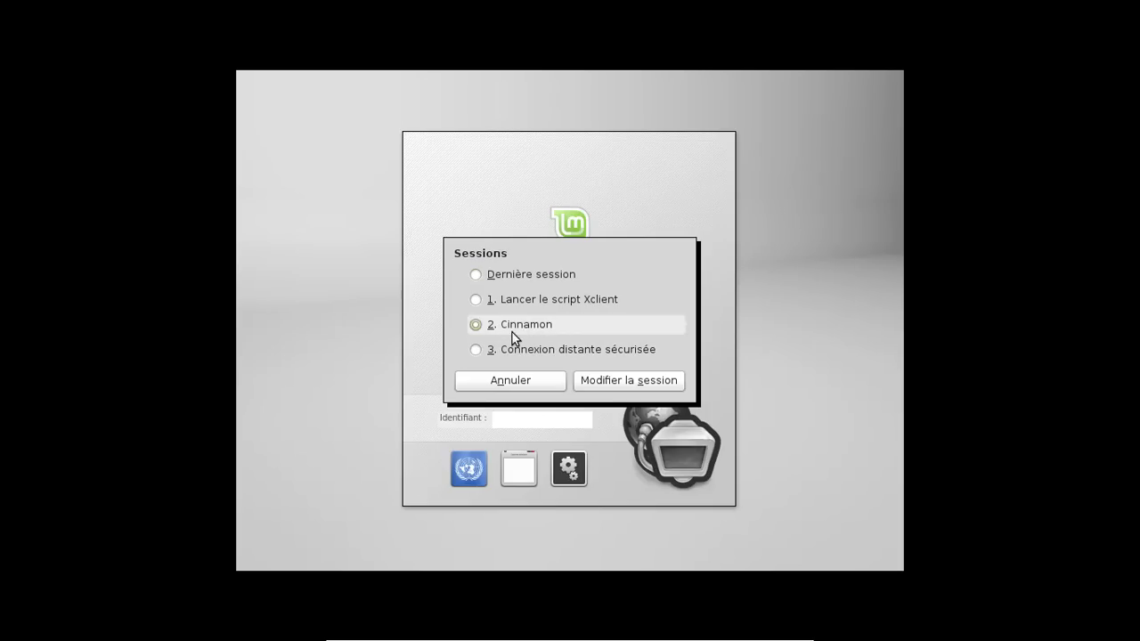
Confirm Cinnamon as the desktop session and log in with the account's user name and password
{"action": "left_click", "coordinate": [600, 380]}
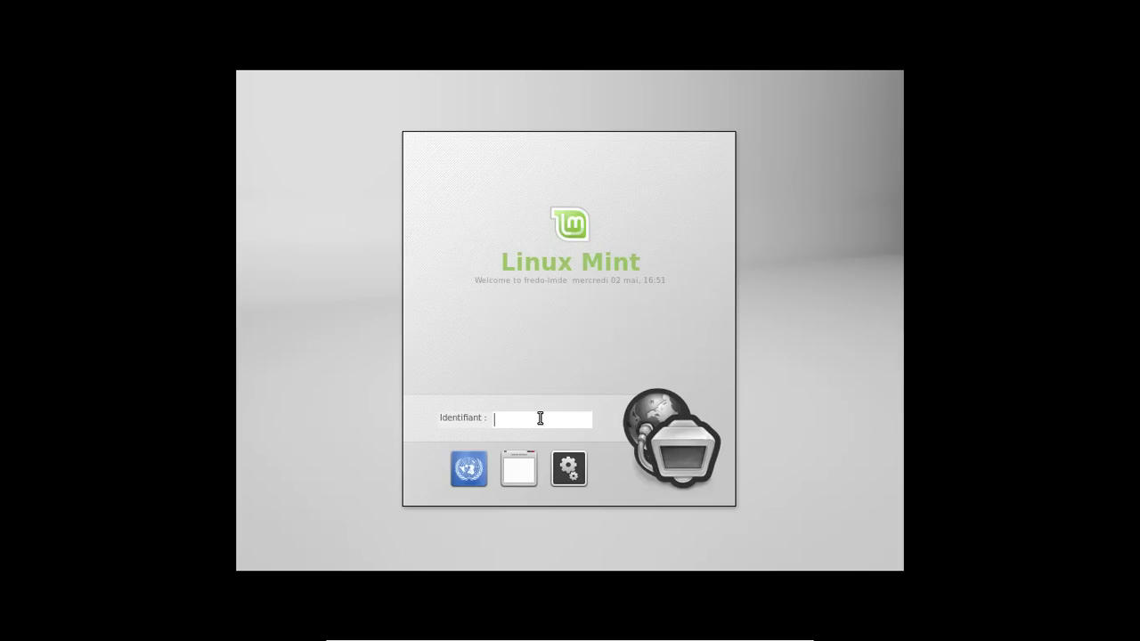
{"action": "type", "text": "fred"}
{"action": "key", "text": "Return"}
{"action": "key", "text": "Return"}
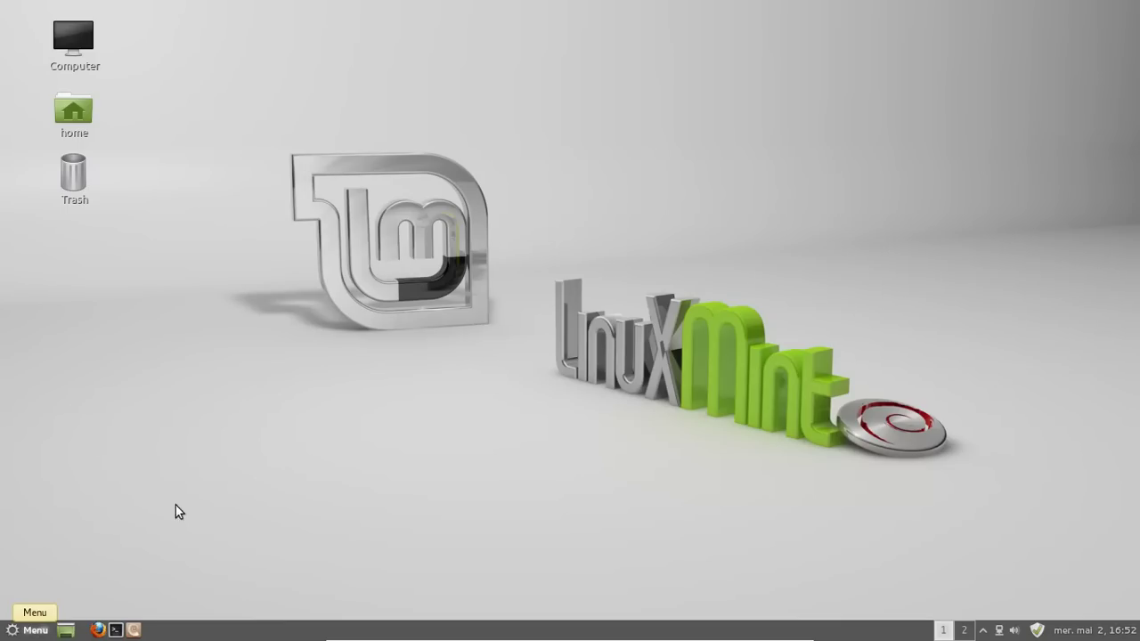
Open the main menu and look through the complete list of installed applications
{"action": "key", "text": "super"}
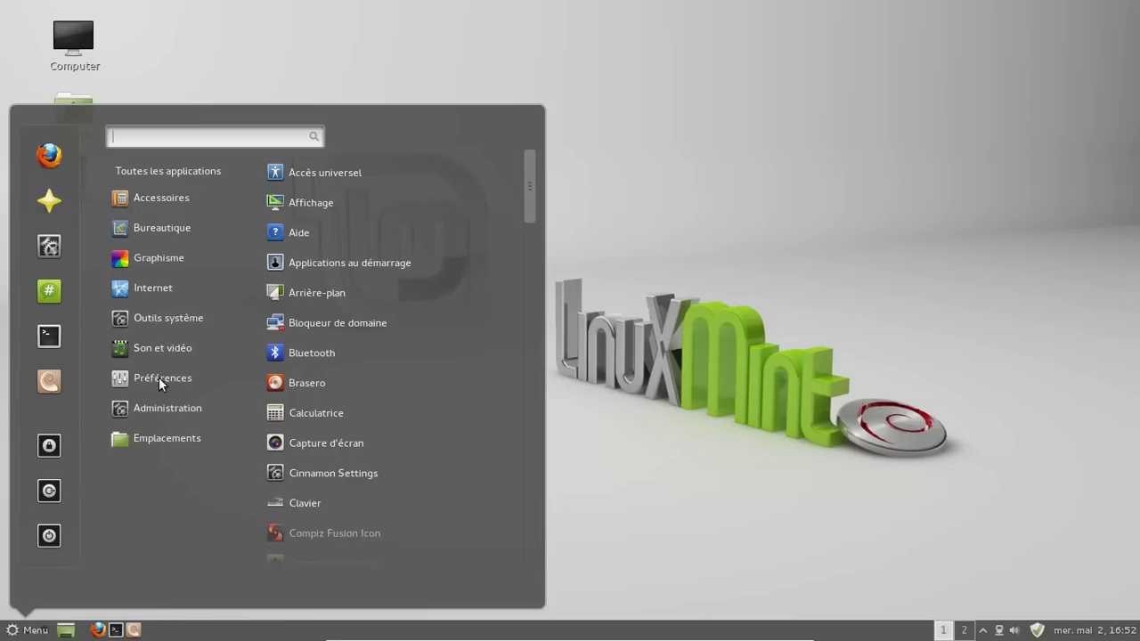
{"action": "left_click", "coordinate": [25, 631]}
{"action": "left_click", "coordinate": [25, 631]}
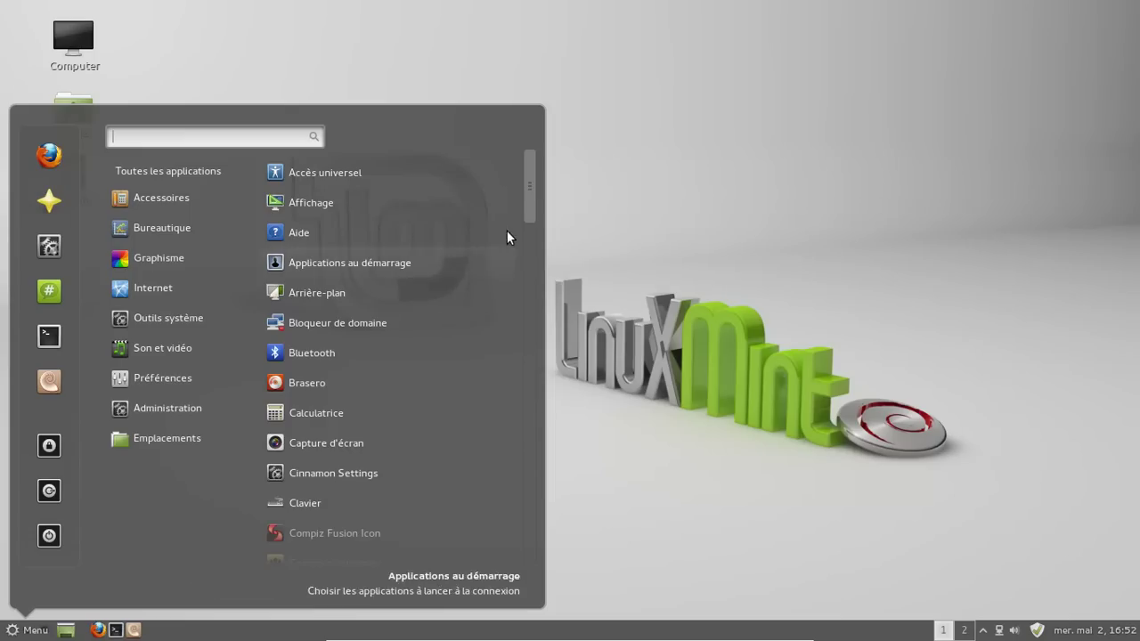
{"action": "left_click_drag", "start_coordinate": [527, 197], "coordinate": [529, 558]}
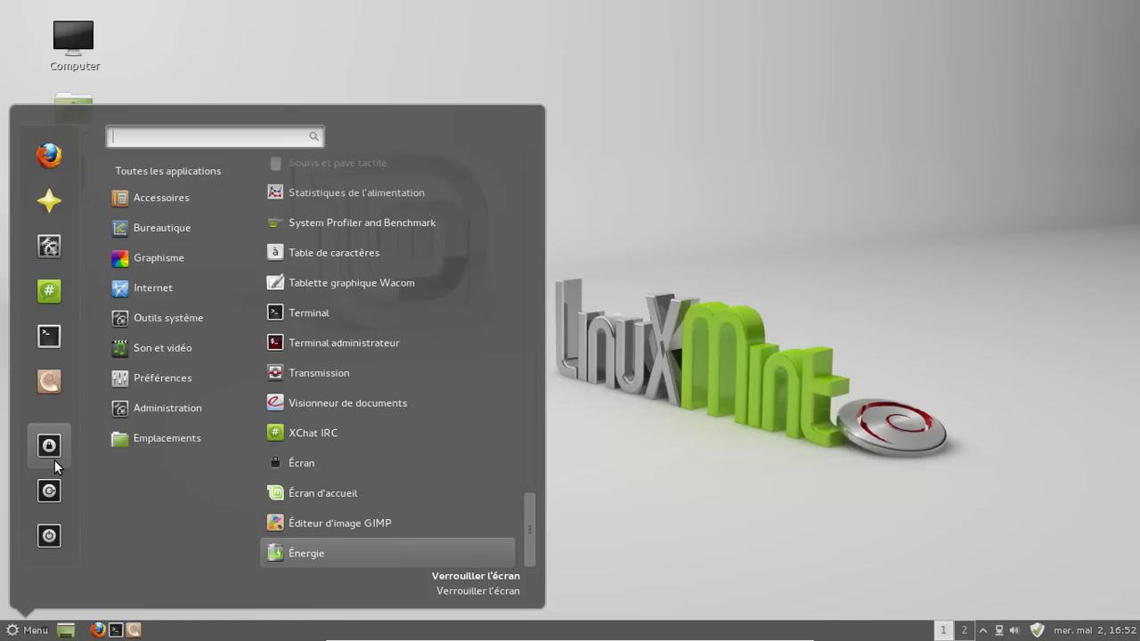
Open the home folder in the file manager and view the program's About information, closing it before moving the window aside
{"action": "left_click", "coordinate": [55, 381]}
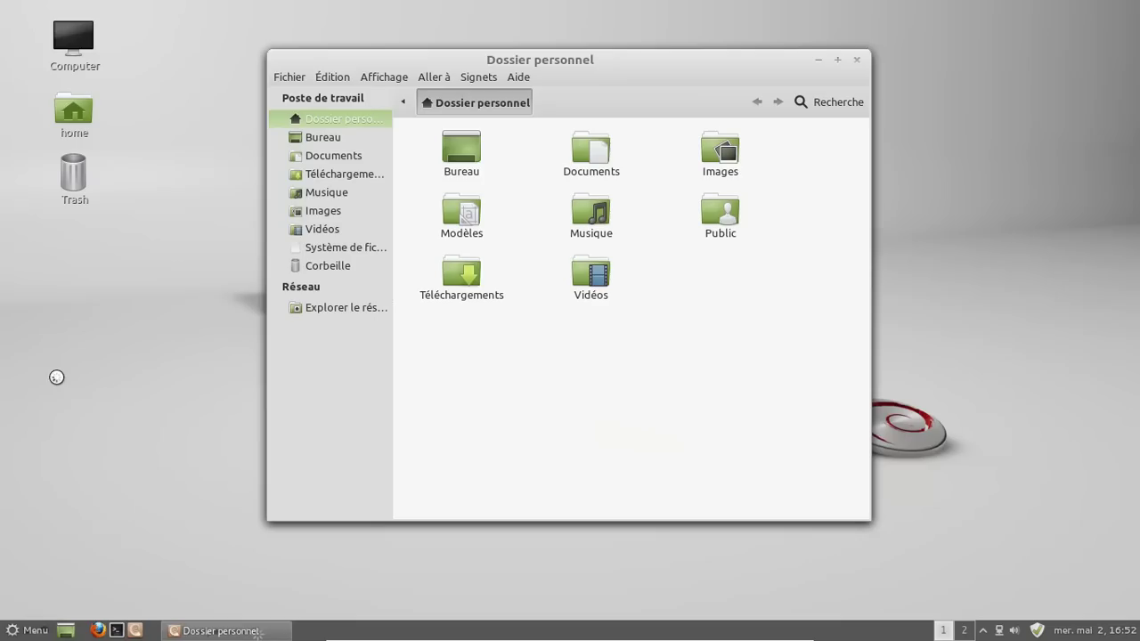
{"action": "left_click", "coordinate": [518, 78]}
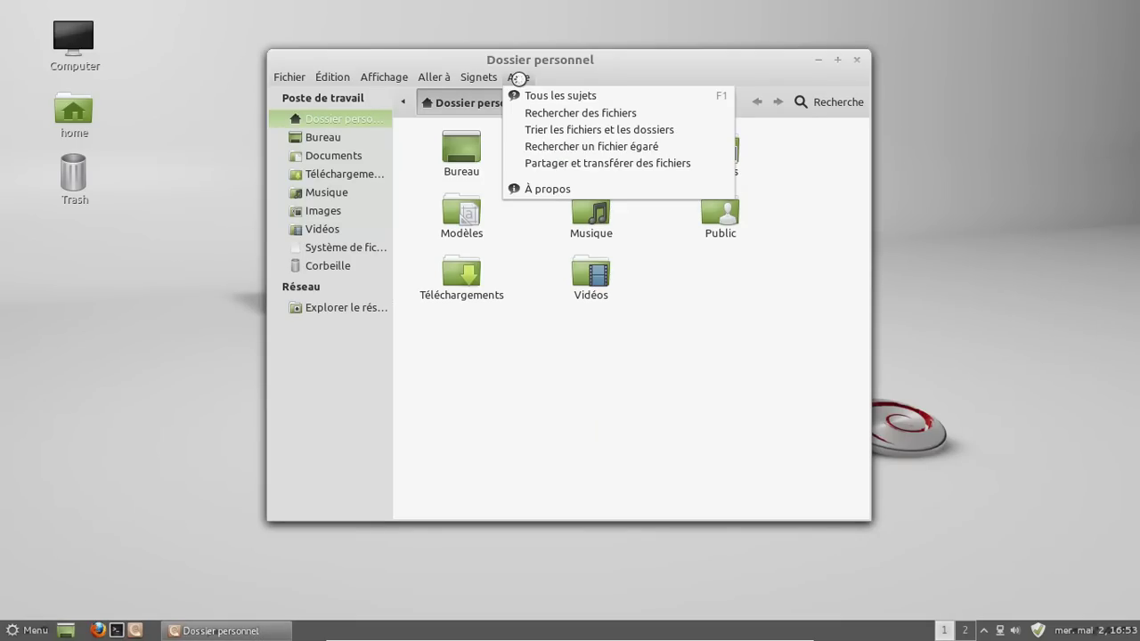
{"action": "left_click", "coordinate": [543, 190]}
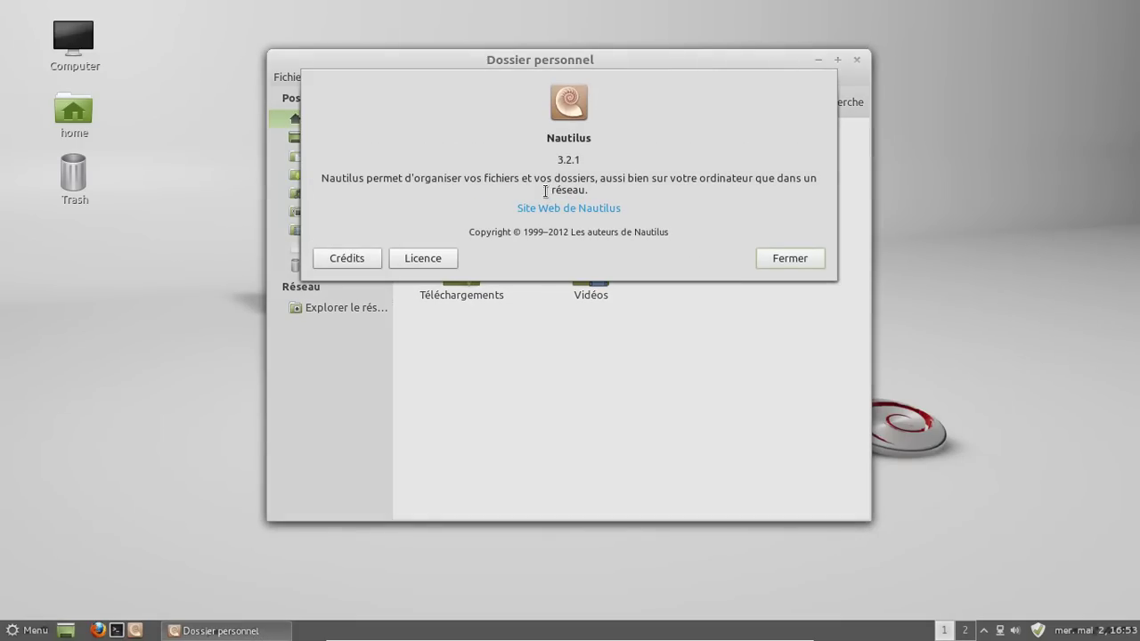
{"action": "left_click", "coordinate": [767, 258]}
{"action": "left_click_drag", "start_coordinate": [600, 66], "coordinate": [767, 39]}
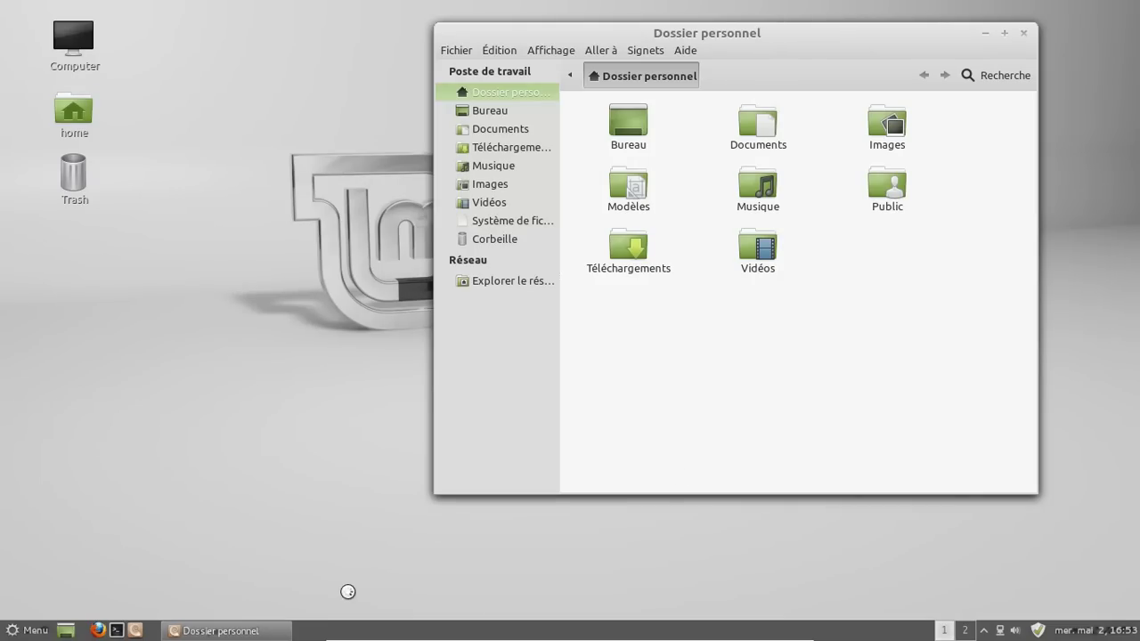
Open the Cinnamon settings from the taskbar and move their window closer to the centre of the desktop
{"action": "right_click", "coordinate": [985, 632]}
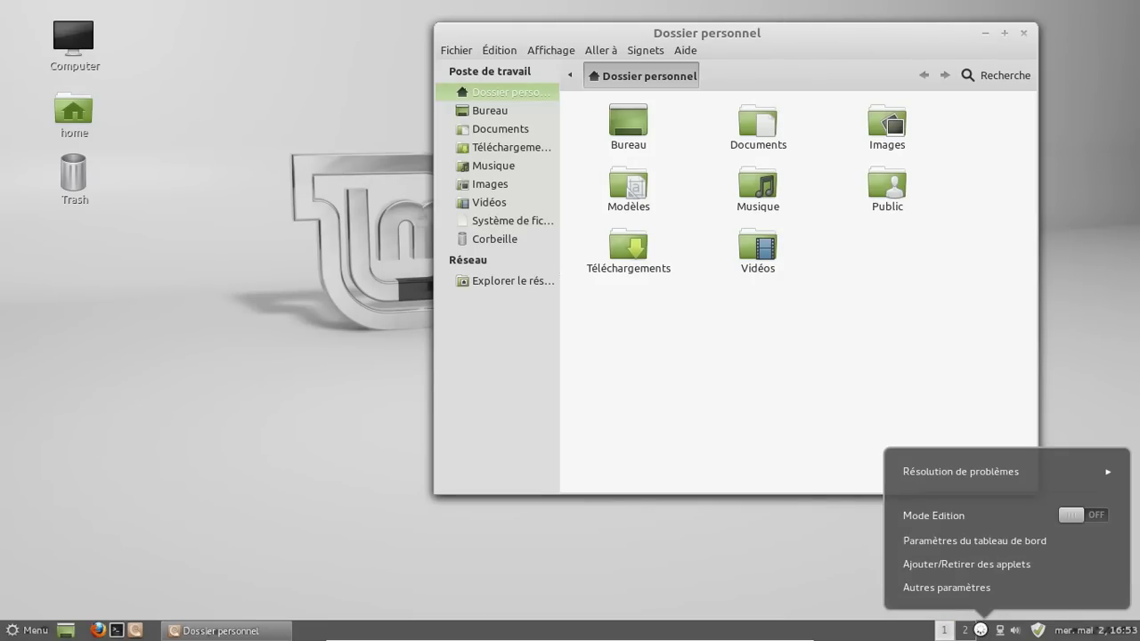
{"action": "left_click", "coordinate": [985, 590]}
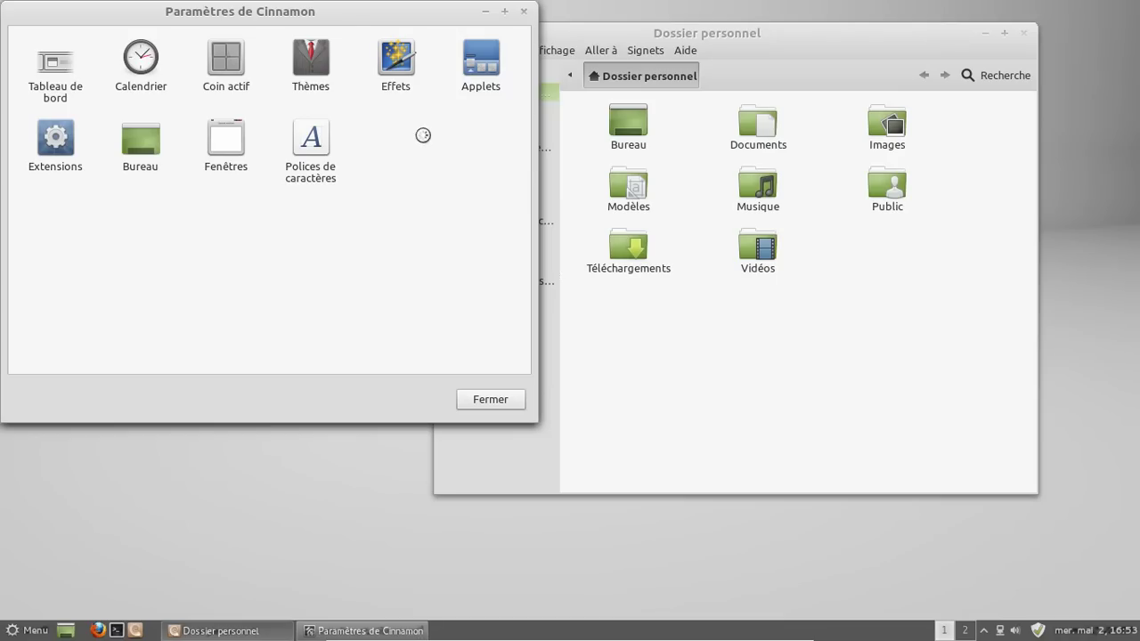
{"action": "left_click_drag", "start_coordinate": [374, 18], "coordinate": [547, 84]}
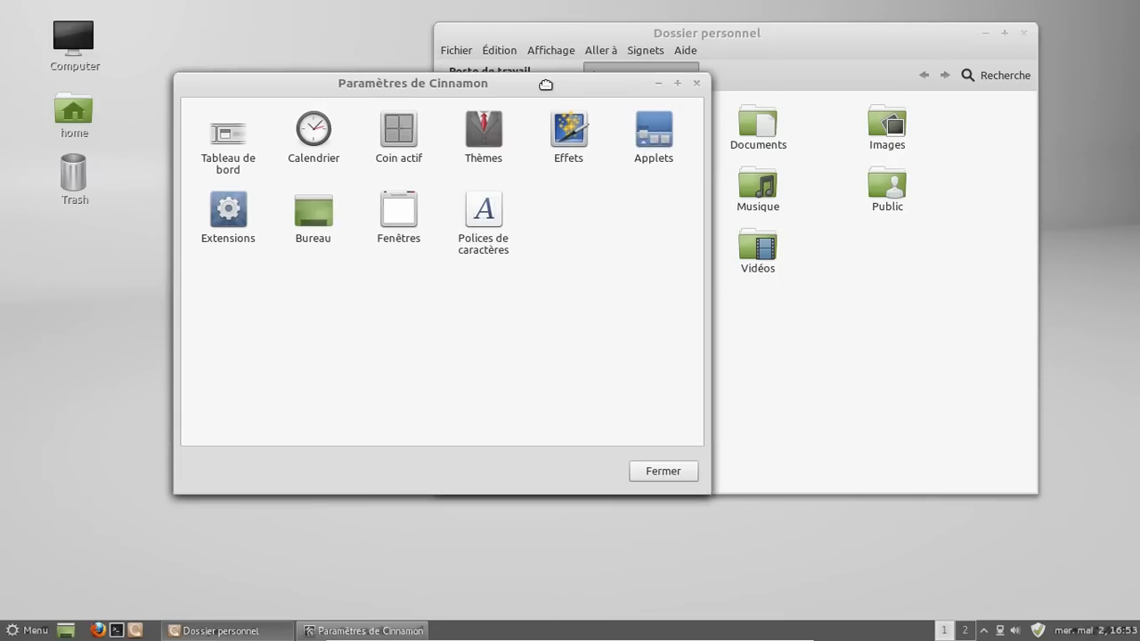
In the other theme settings, choose Mint-X as the window theme and enable icons on buttons
{"action": "left_click", "coordinate": [495, 138]}
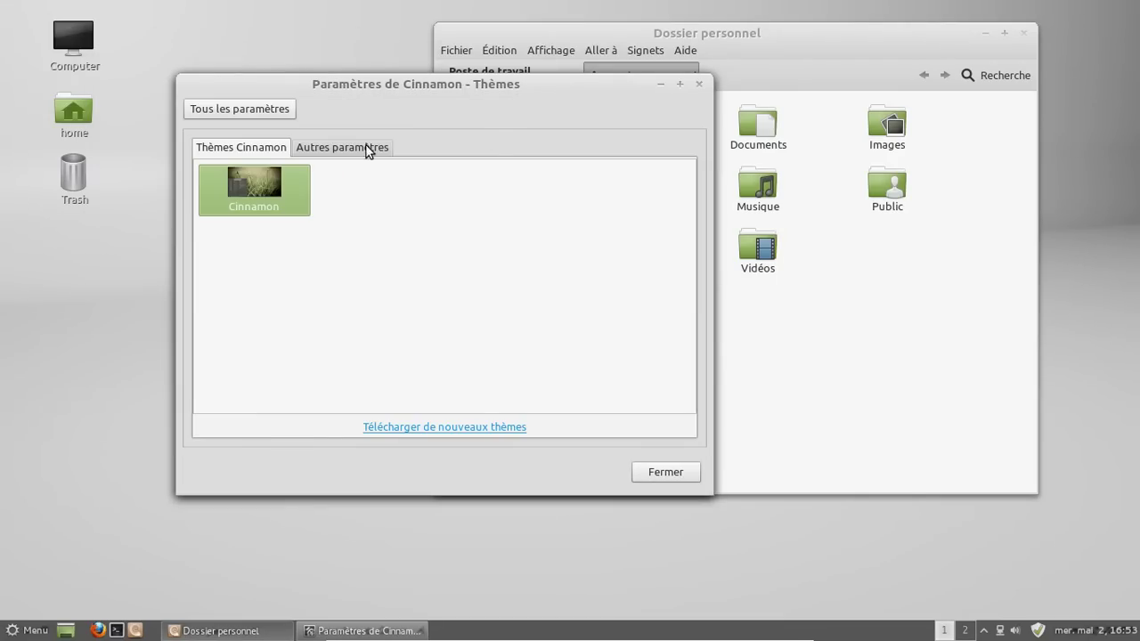
{"action": "left_click", "coordinate": [316, 152]}
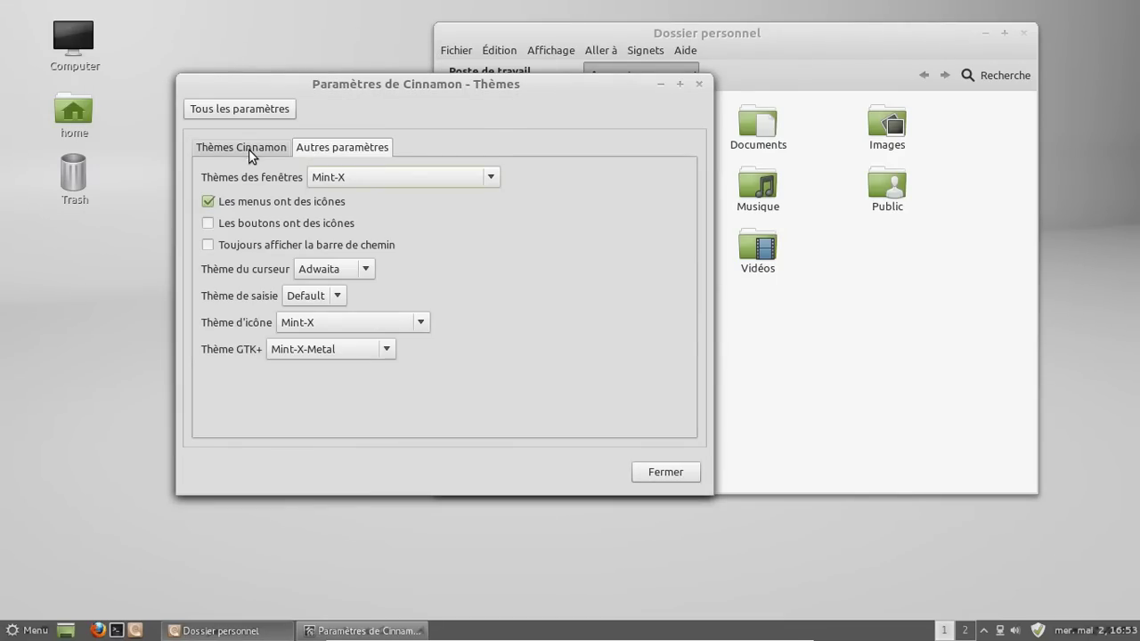
{"action": "left_click", "coordinate": [358, 179]}
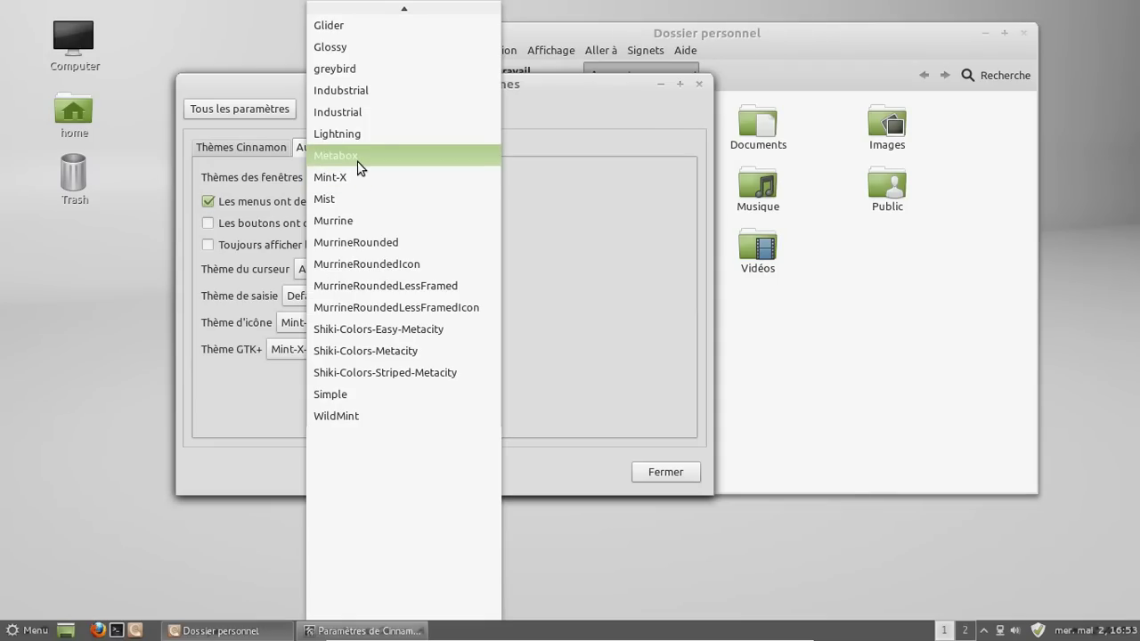
{"action": "left_click", "coordinate": [358, 178]}
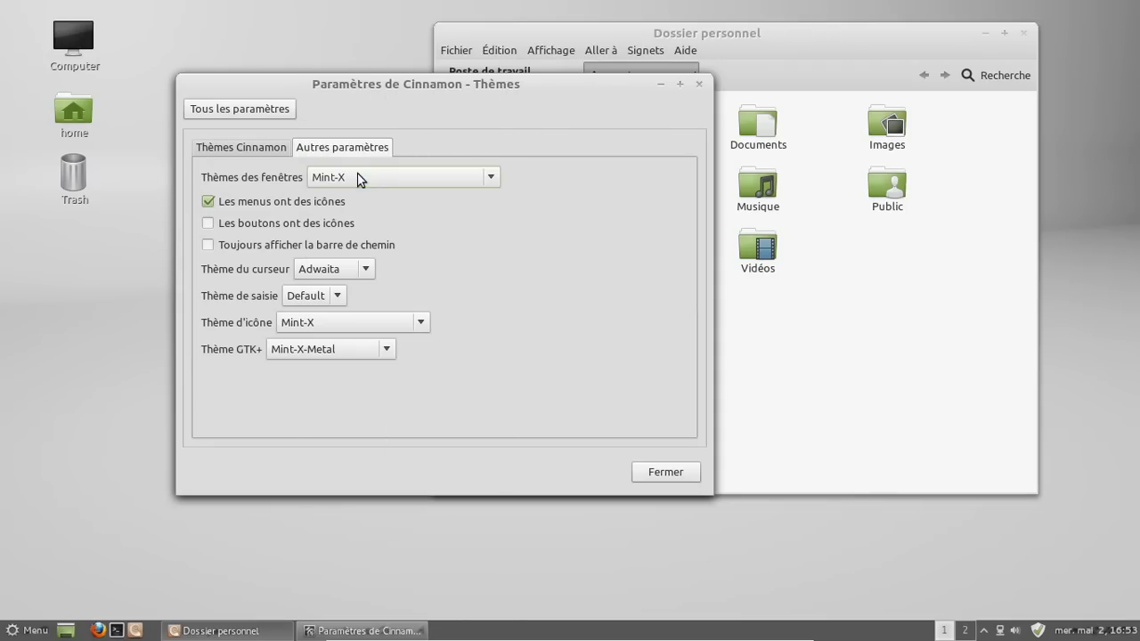
{"action": "left_click", "coordinate": [260, 226]}
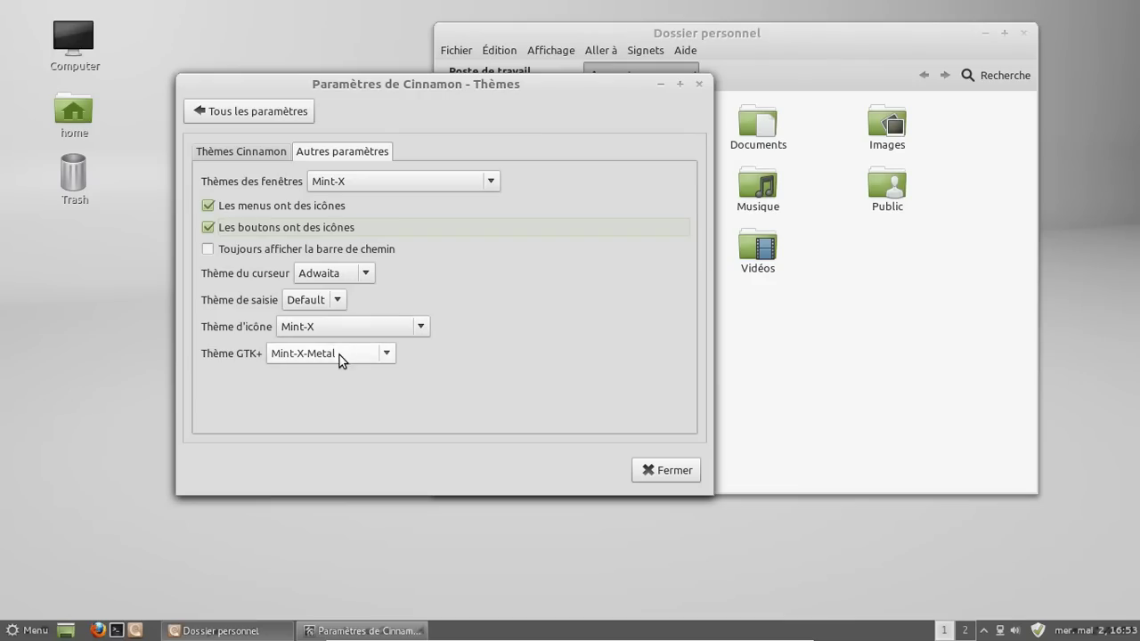
{"action": "left_click", "coordinate": [266, 157]}
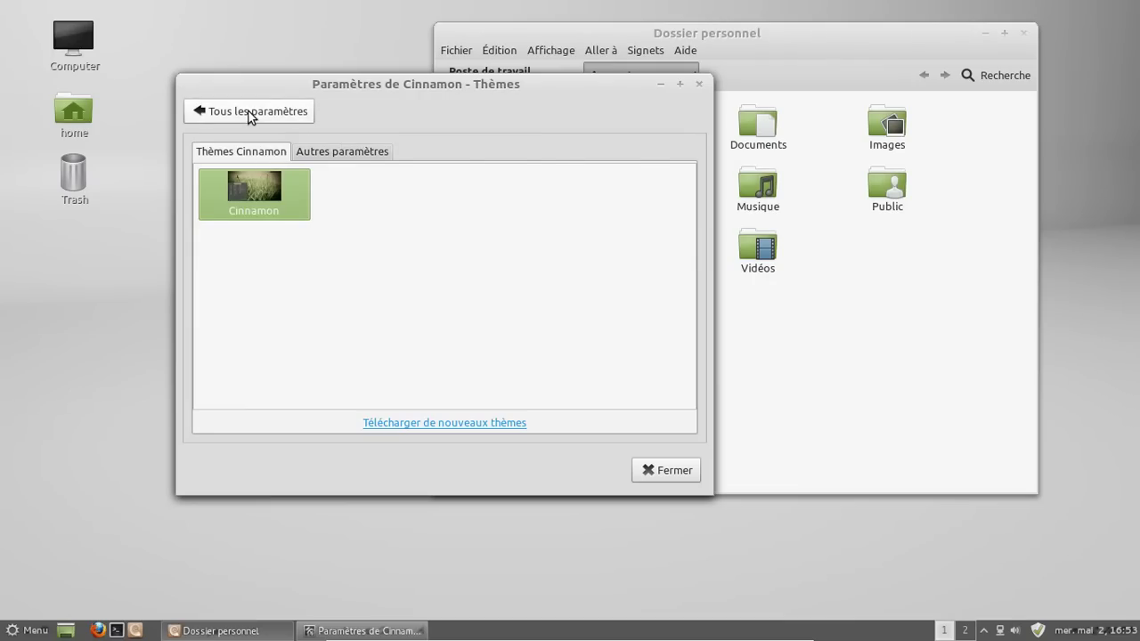
{"action": "left_click", "coordinate": [250, 113]}
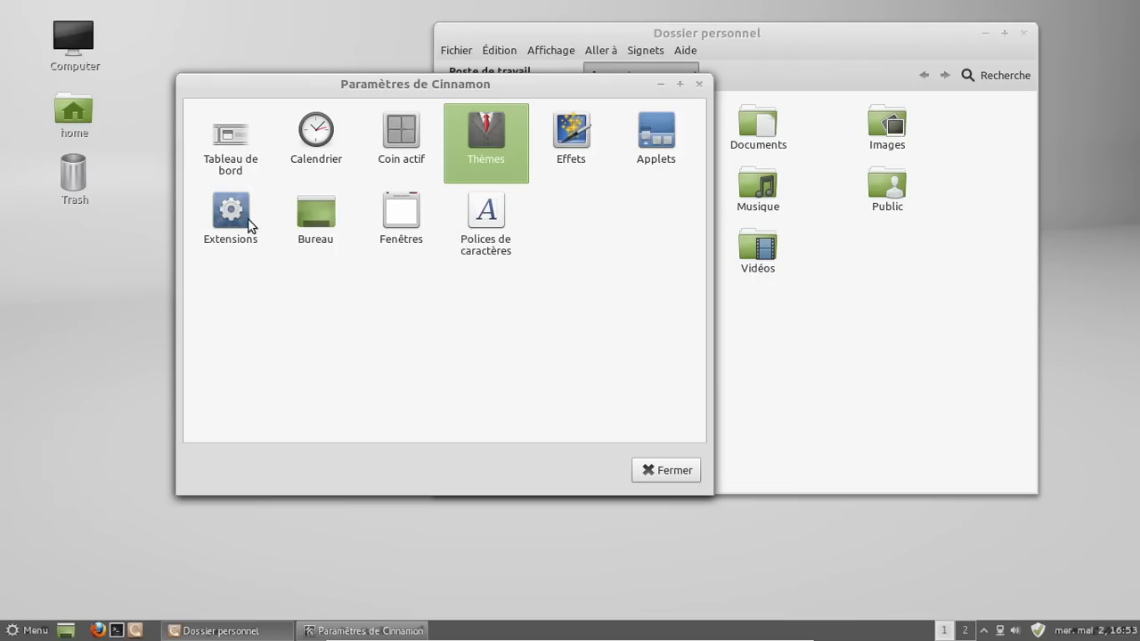
Review the calendar and hot corner settings, trying the workspace overview from the desktop's top-left hot corner
{"action": "left_click", "coordinate": [319, 142]}
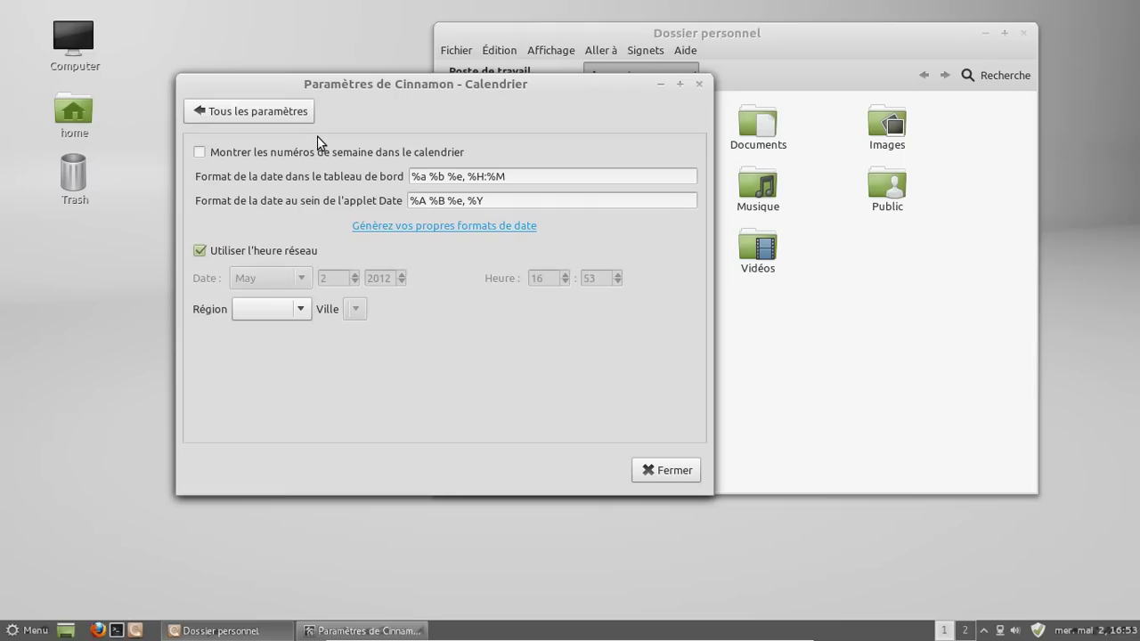
{"action": "left_click", "coordinate": [249, 114]}
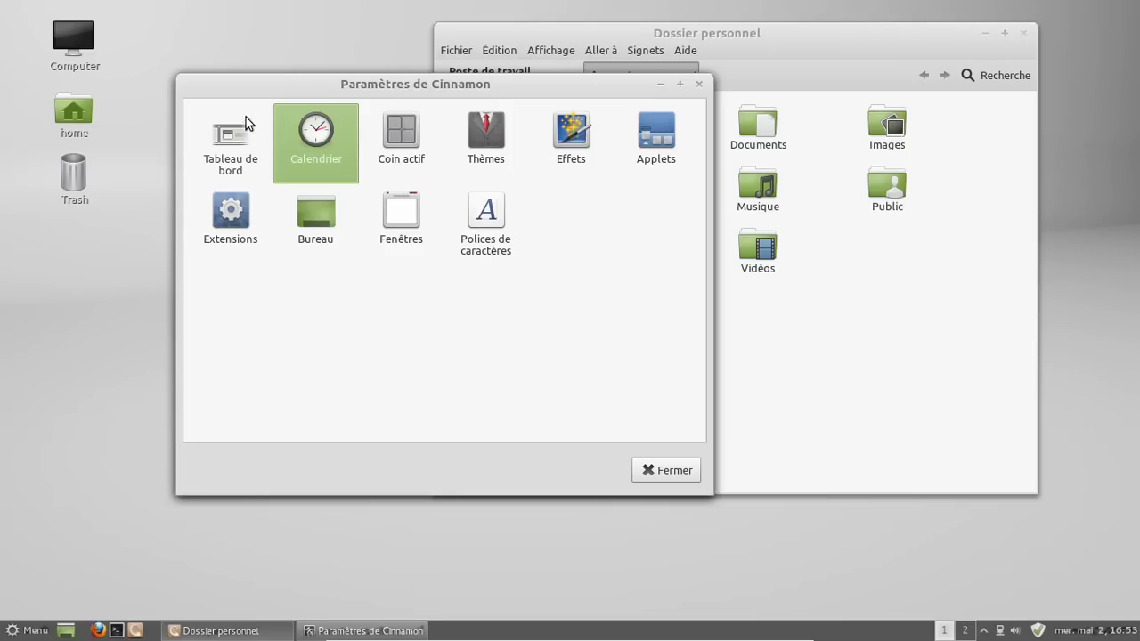
{"action": "left_click", "coordinate": [396, 139]}
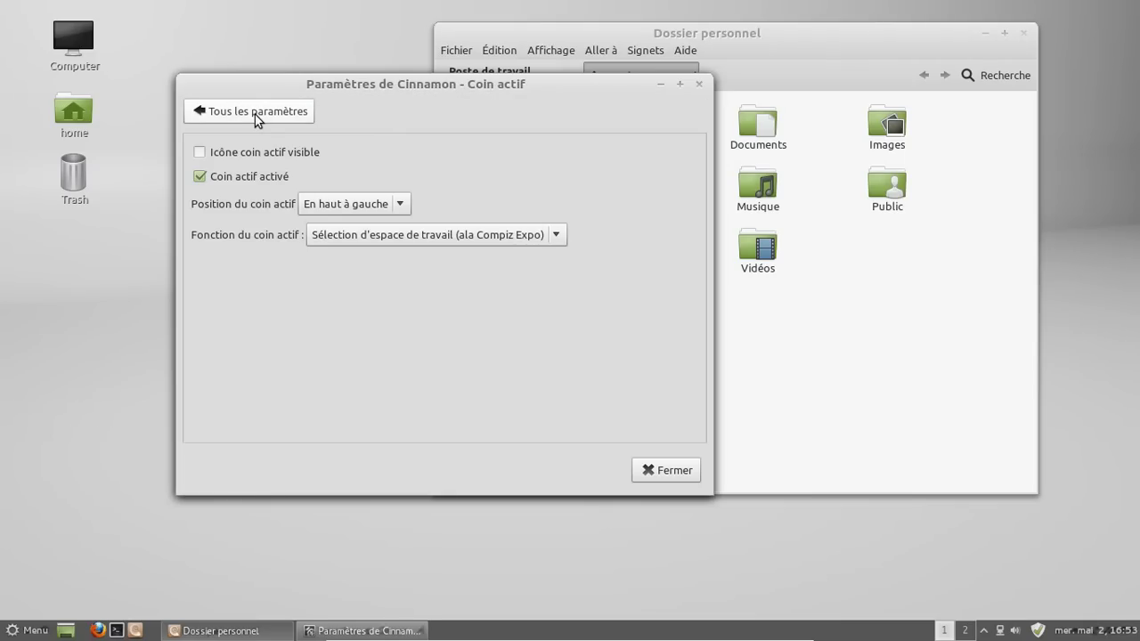
{"action": "mouse_move", "coordinate": [0, 0]}
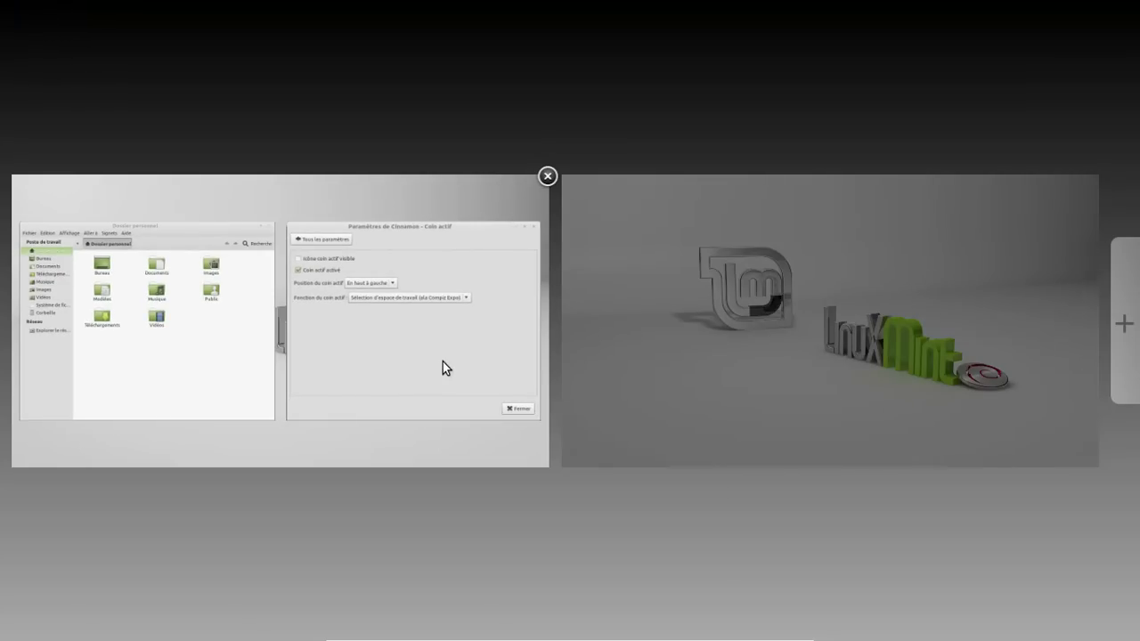
{"action": "left_click", "coordinate": [443, 362]}
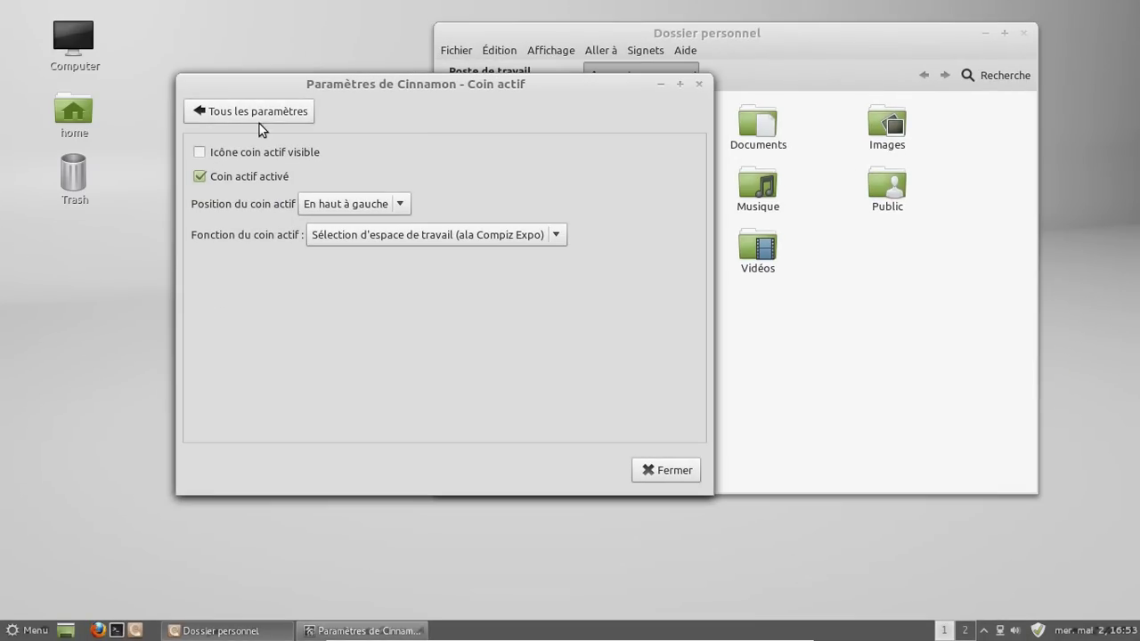
{"action": "left_click", "coordinate": [259, 125]}
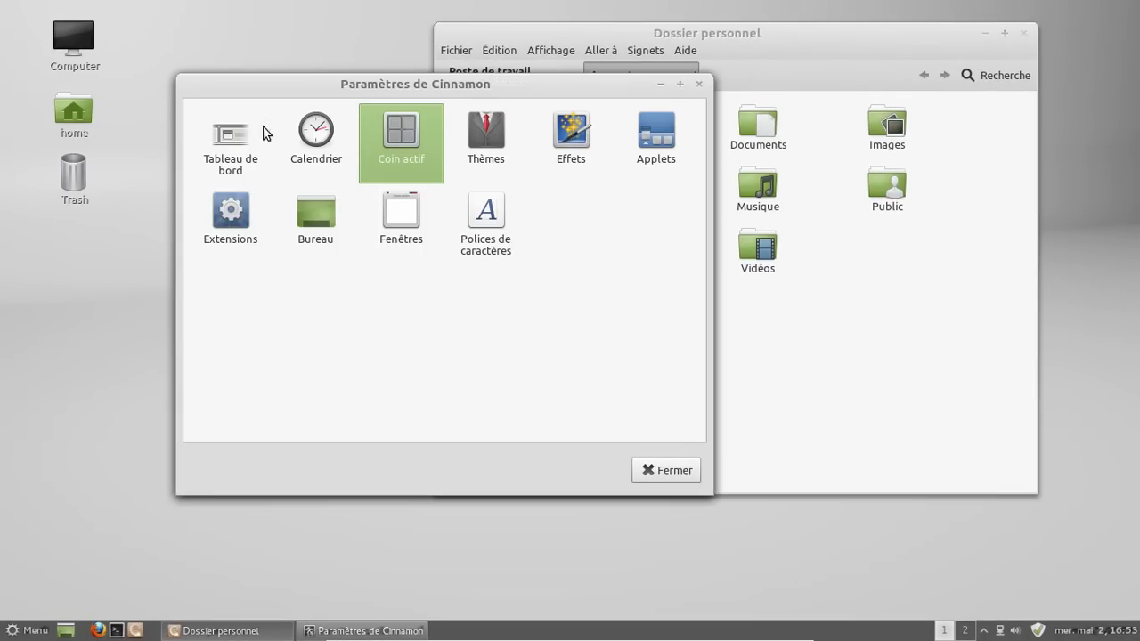
Check the theme settings again and view the desktop effects settings
{"action": "left_click", "coordinate": [515, 147]}
{"action": "left_click", "coordinate": [271, 122]}
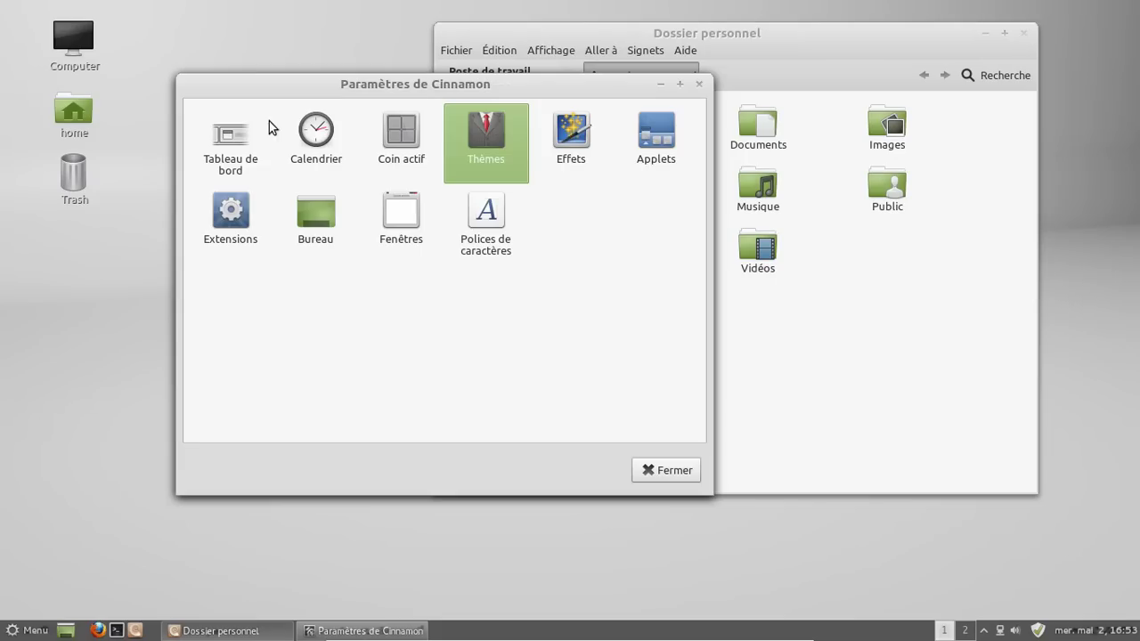
{"action": "left_click", "coordinate": [574, 133]}
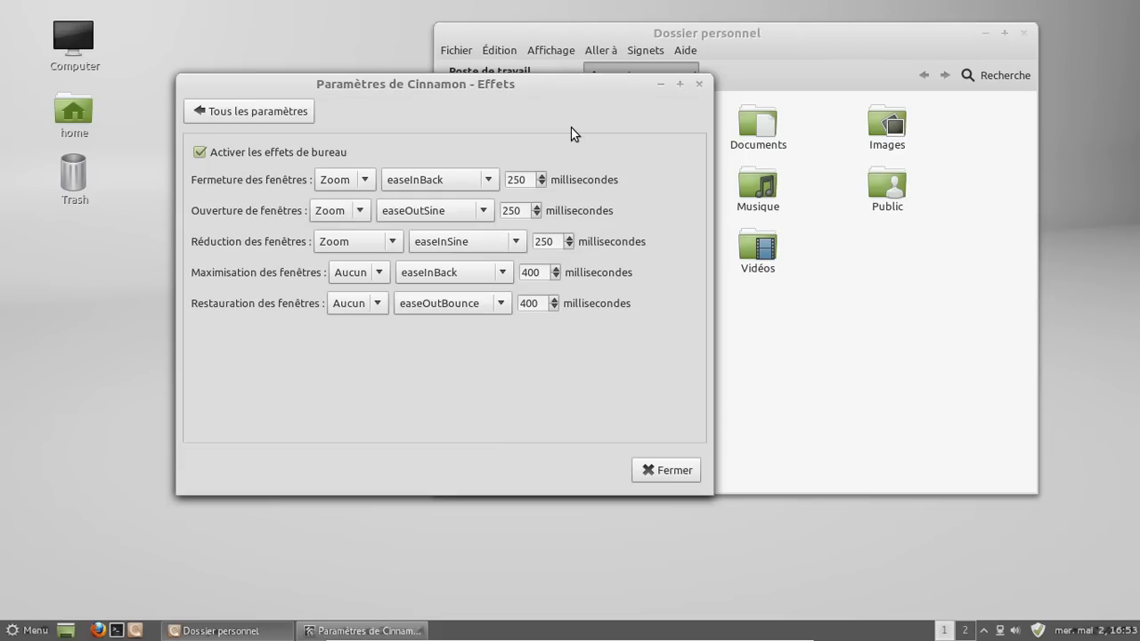
{"action": "left_click", "coordinate": [245, 122]}
Look through the applets list and enable the Recent documents applet
{"action": "left_click", "coordinate": [674, 136]}
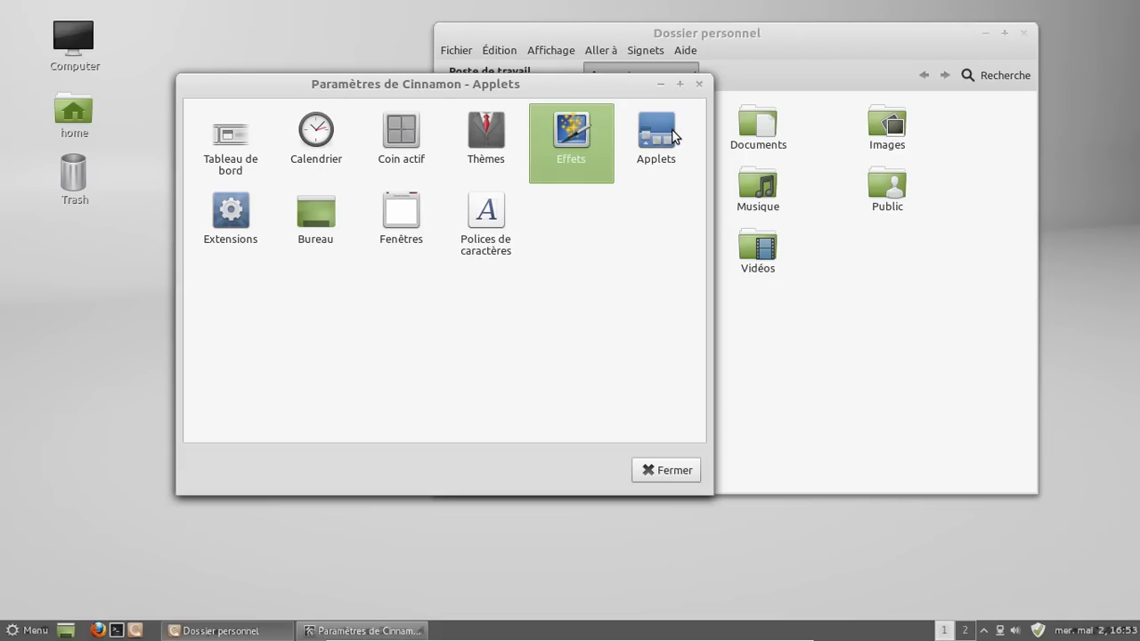
{"action": "left_click_drag", "start_coordinate": [695, 198], "coordinate": [692, 311]}
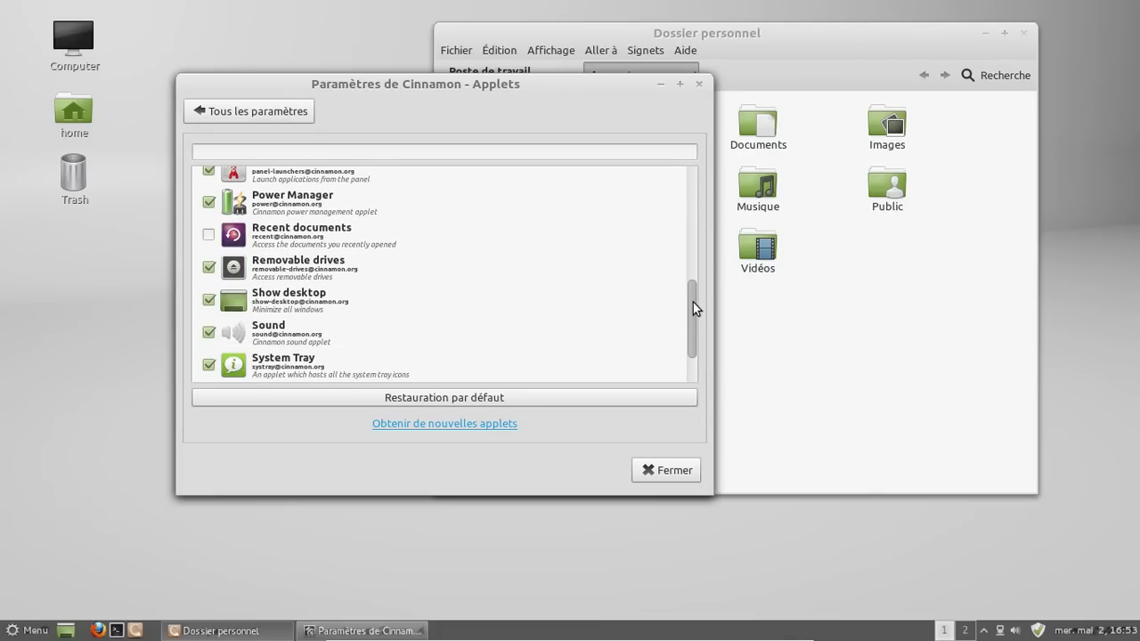
{"action": "left_click", "coordinate": [210, 235]}
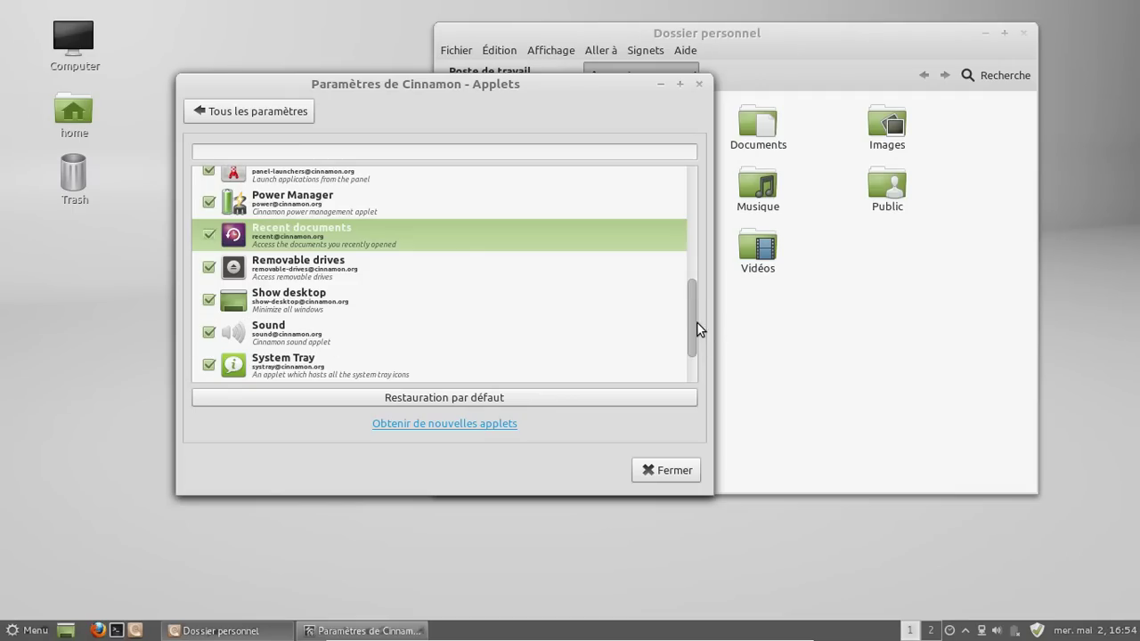
{"action": "left_click_drag", "start_coordinate": [700, 326], "coordinate": [697, 151]}
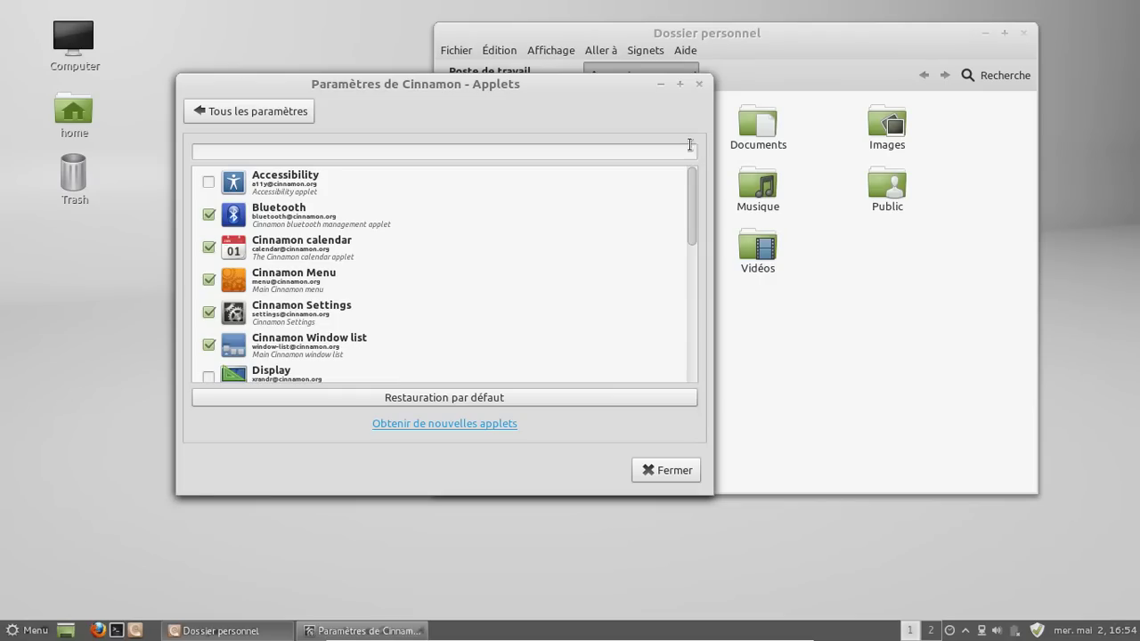
{"action": "left_click", "coordinate": [305, 114]}
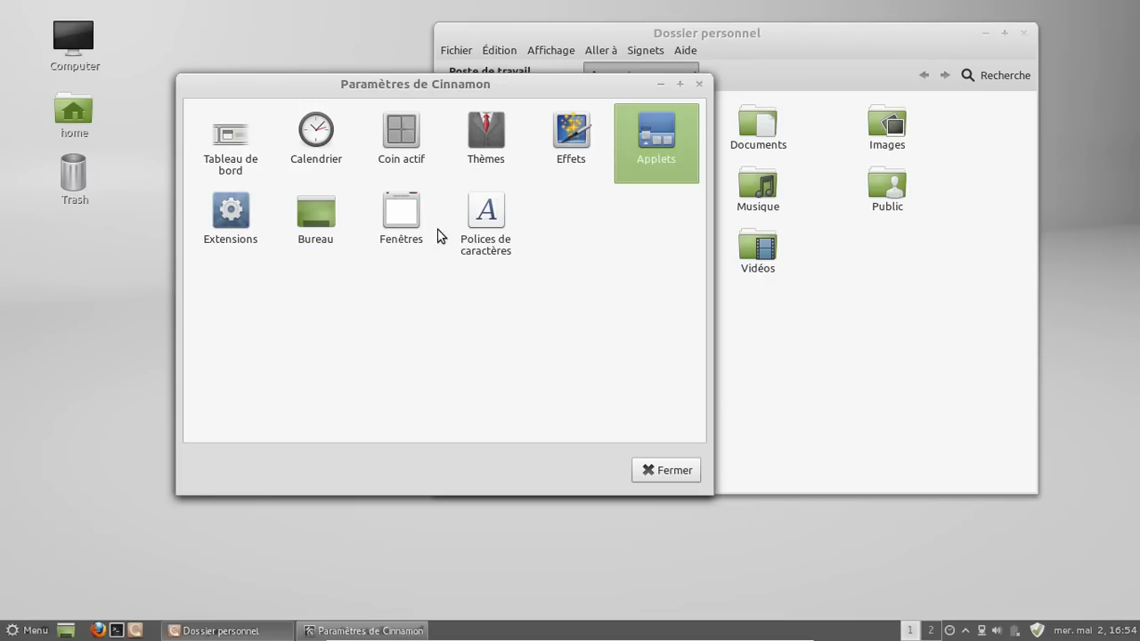
Review the window title bar and focus settings and reopen the desktop effects settings
{"action": "left_click", "coordinate": [407, 229]}
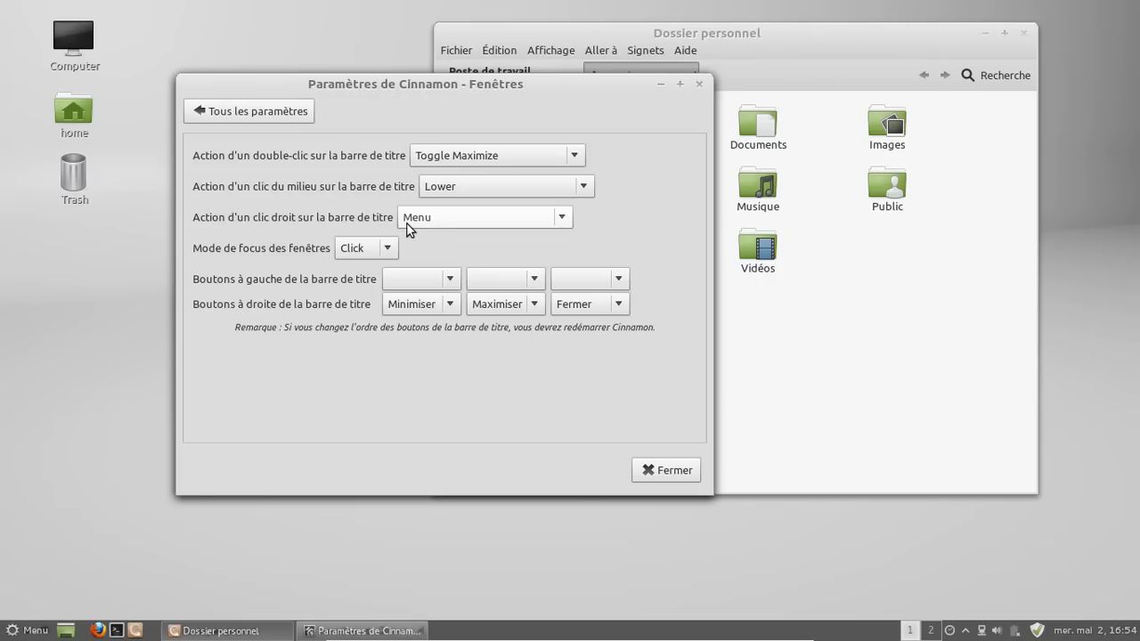
{"action": "left_click", "coordinate": [237, 118]}
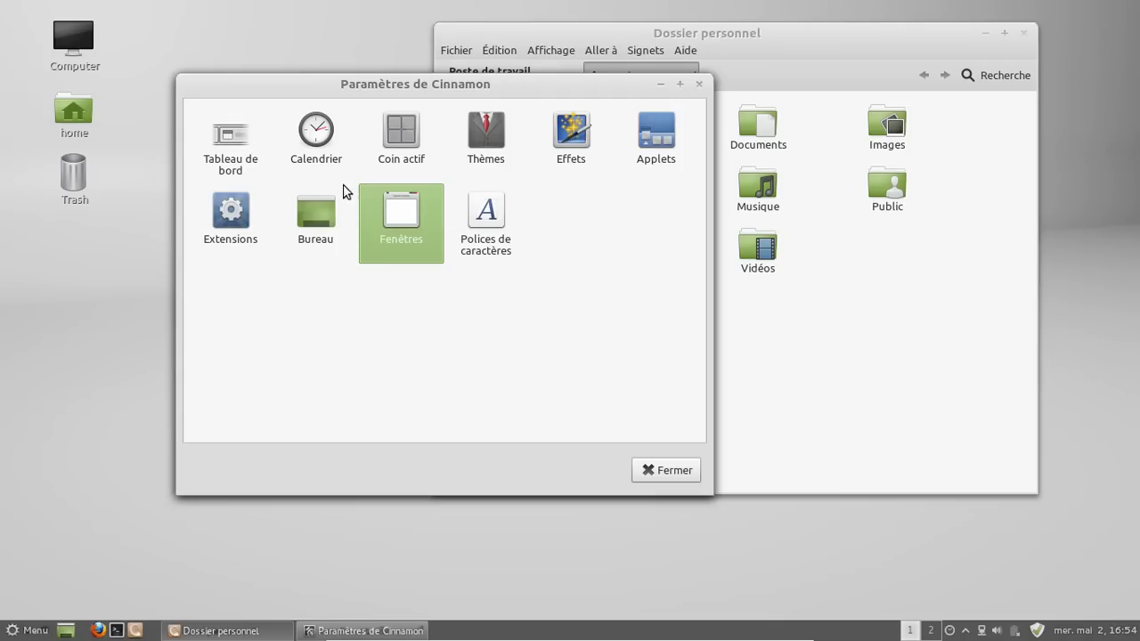
{"action": "left_click", "coordinate": [562, 138]}
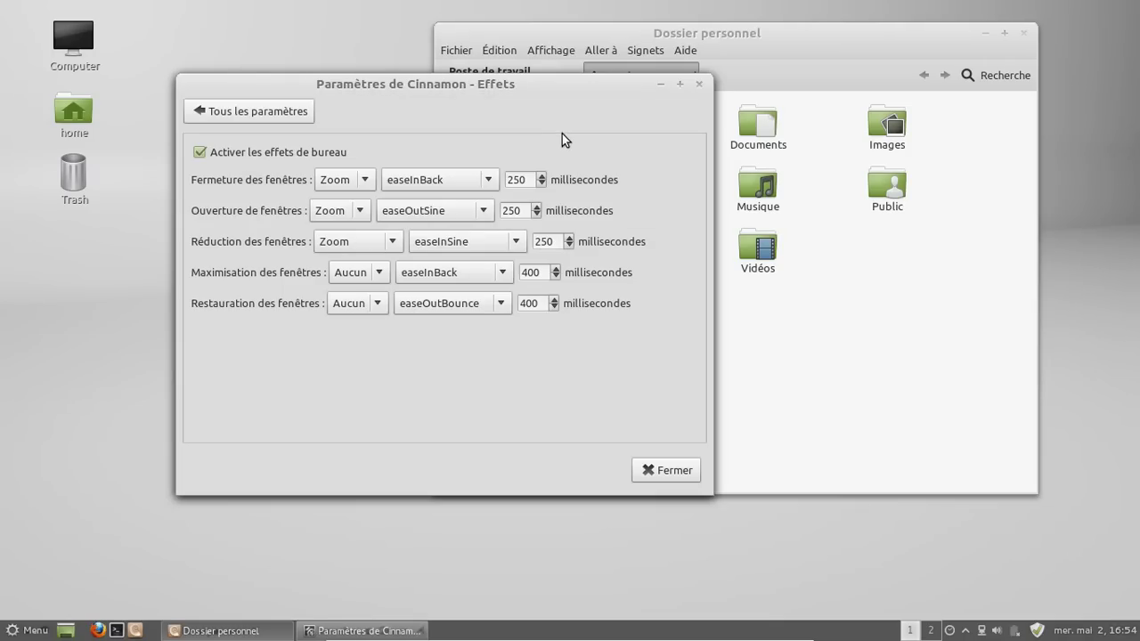
Look through the transition options for the window closing effect, keep easeInBack, and close the Cinnamon settings
{"action": "left_click", "coordinate": [483, 181]}
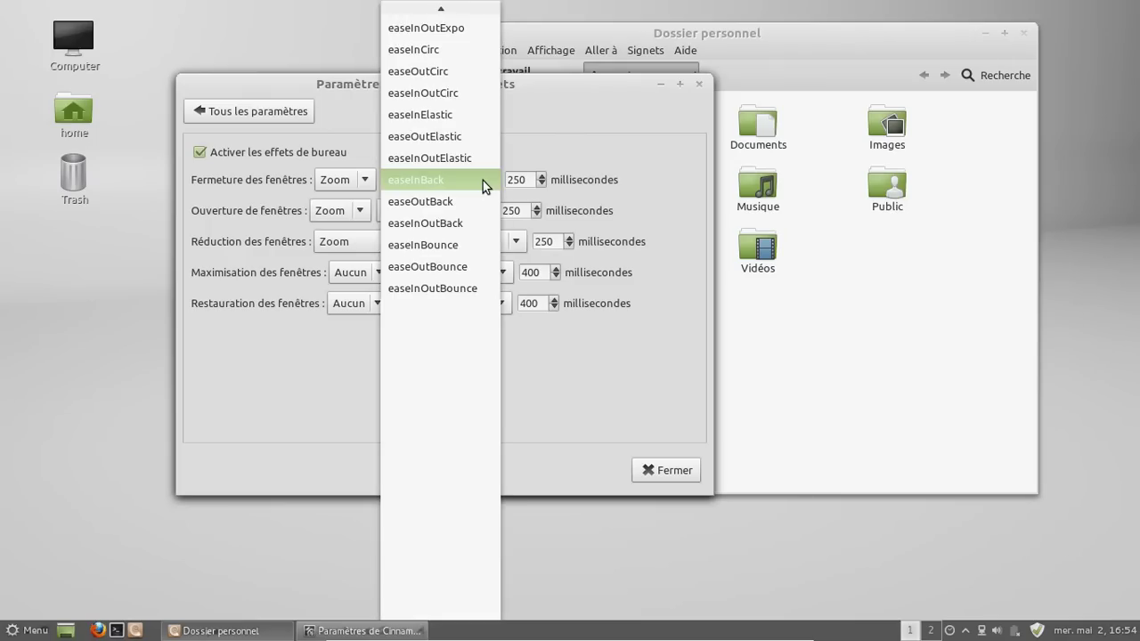
{"action": "left_click", "coordinate": [485, 185]}
{"action": "left_click", "coordinate": [259, 121]}
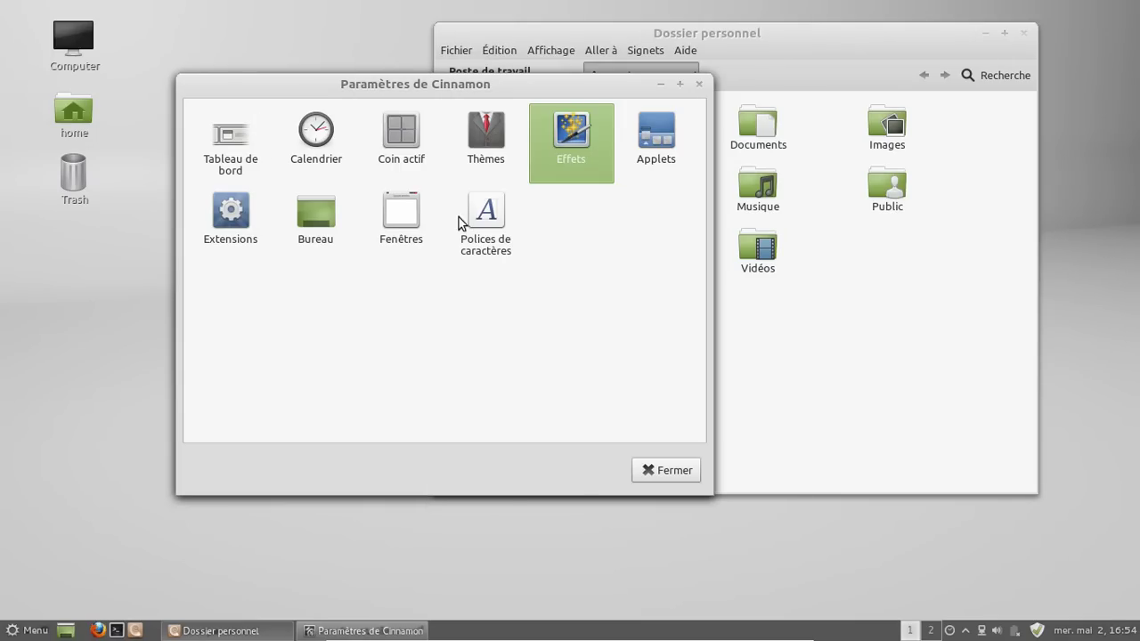
{"action": "left_click", "coordinate": [670, 468]}
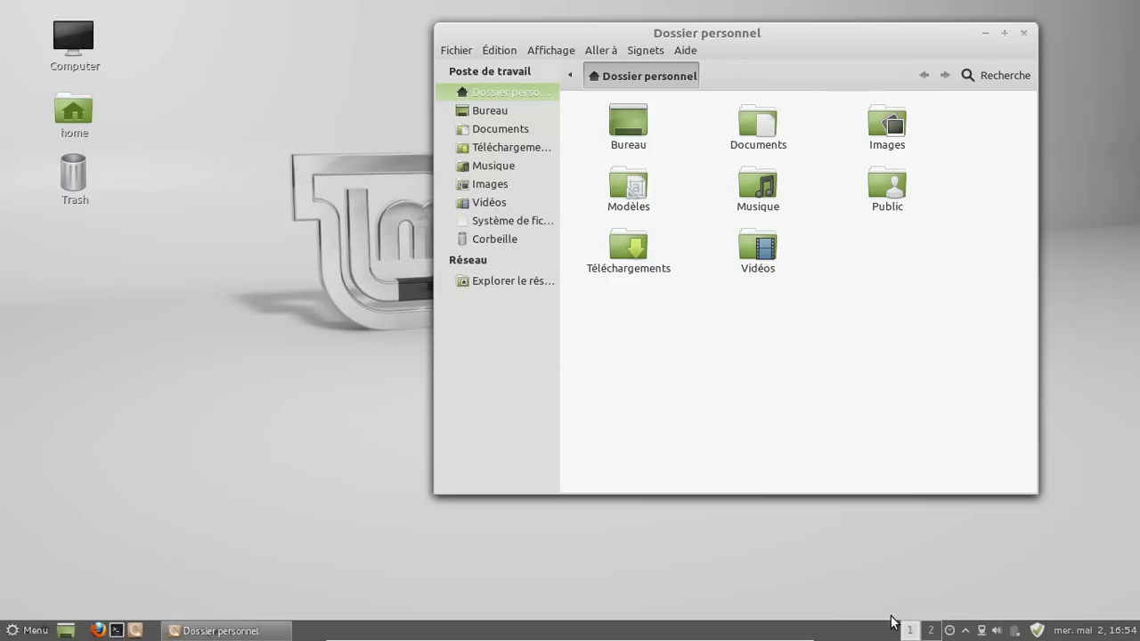
Switch to workspace 2 and back to workspace 1, and view the panel's context options
{"action": "left_click", "coordinate": [931, 631]}
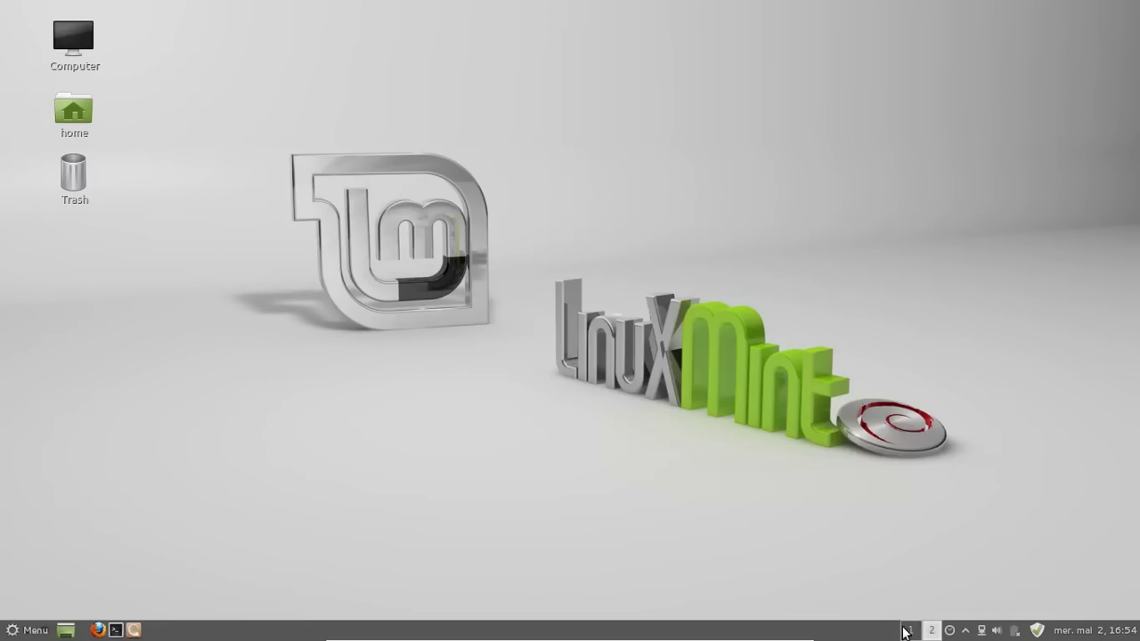
{"action": "left_click", "coordinate": [909, 630]}
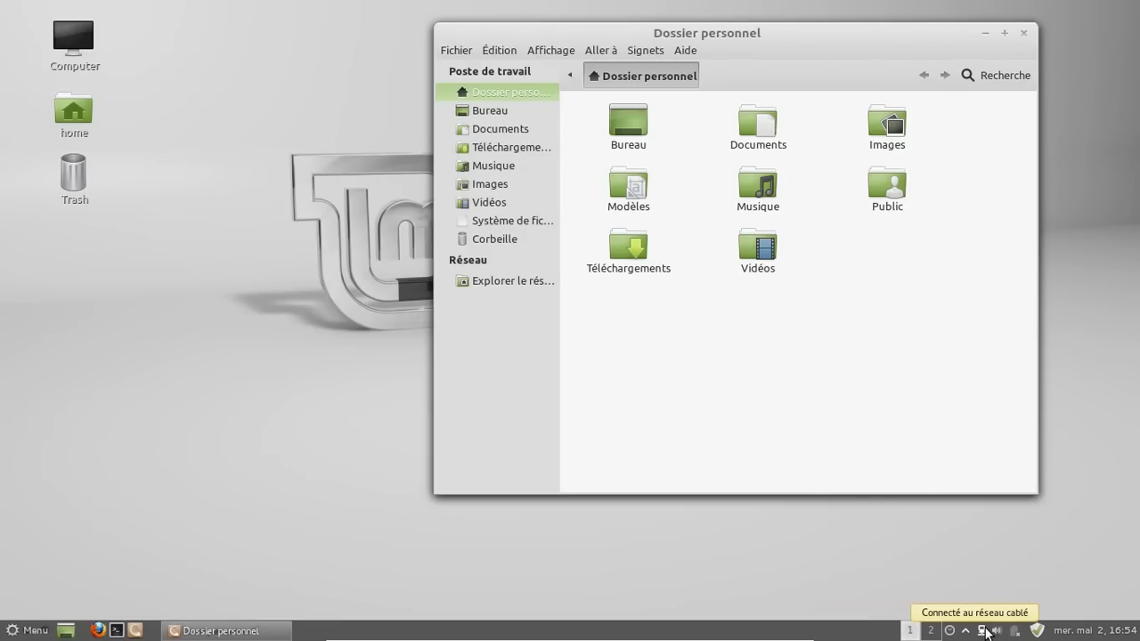
{"action": "right_click", "coordinate": [966, 633]}
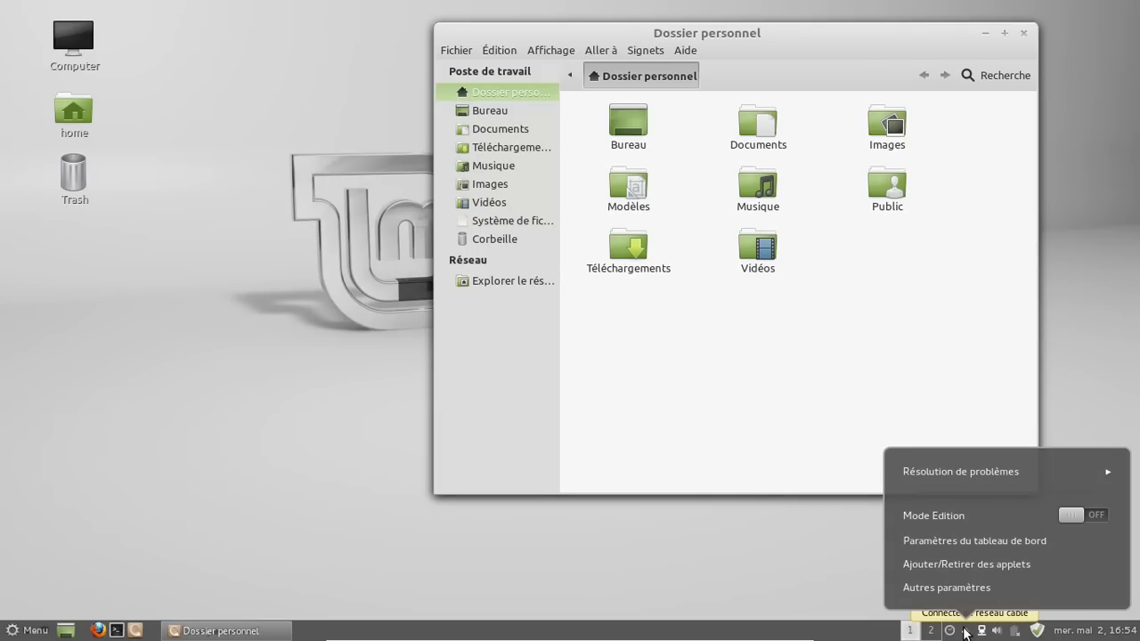
{"action": "key", "text": "Escape"}
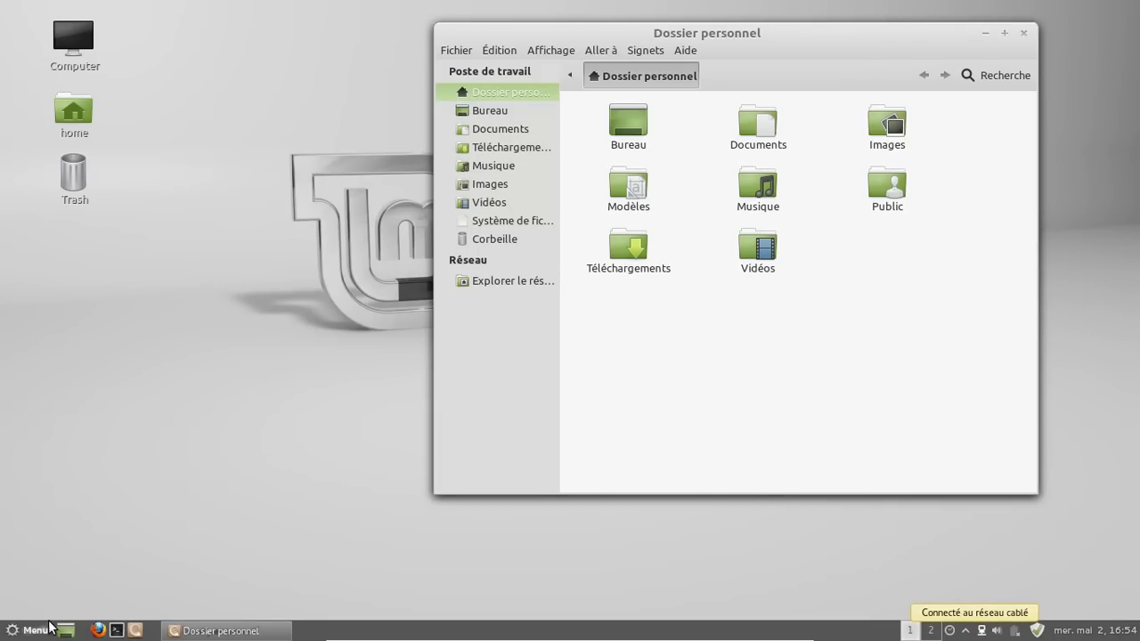
Open Cinnamon Settings from the Préférences category of the main menu and close the window again
{"action": "left_click", "coordinate": [24, 633]}
{"action": "mouse_move", "coordinate": [200, 383]}
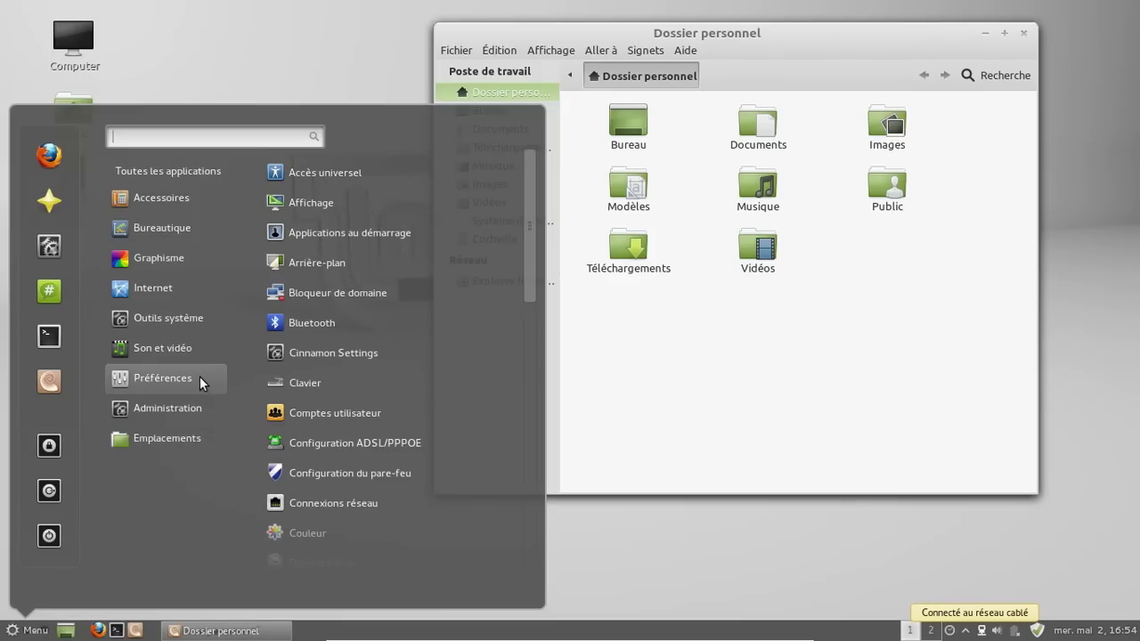
{"action": "left_click", "coordinate": [327, 356]}
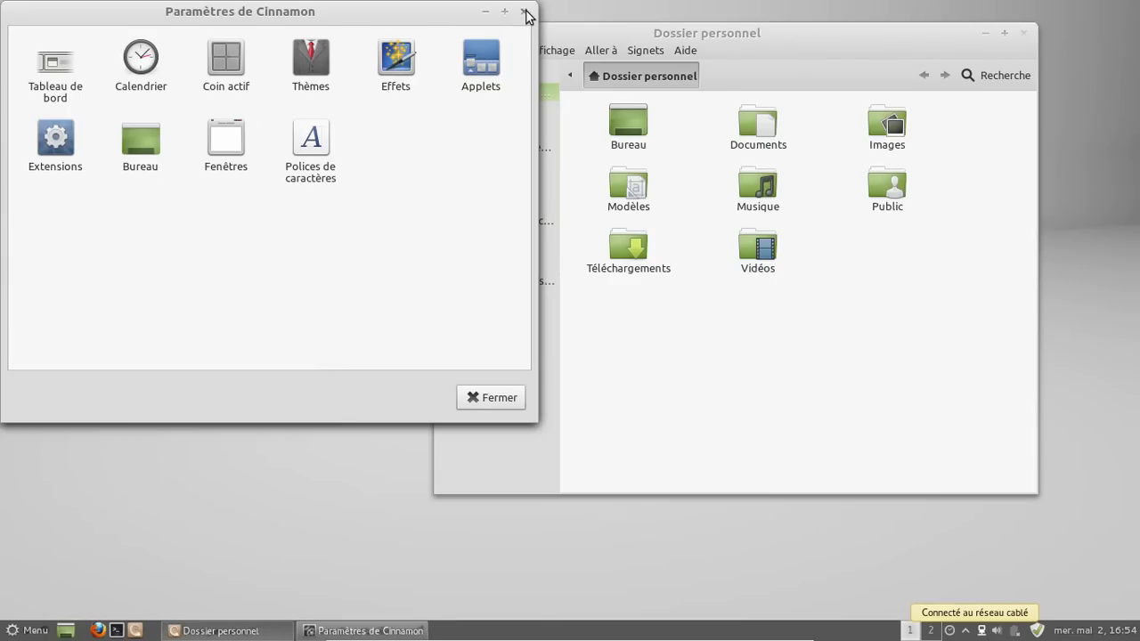
{"action": "left_click", "coordinate": [524, 13]}
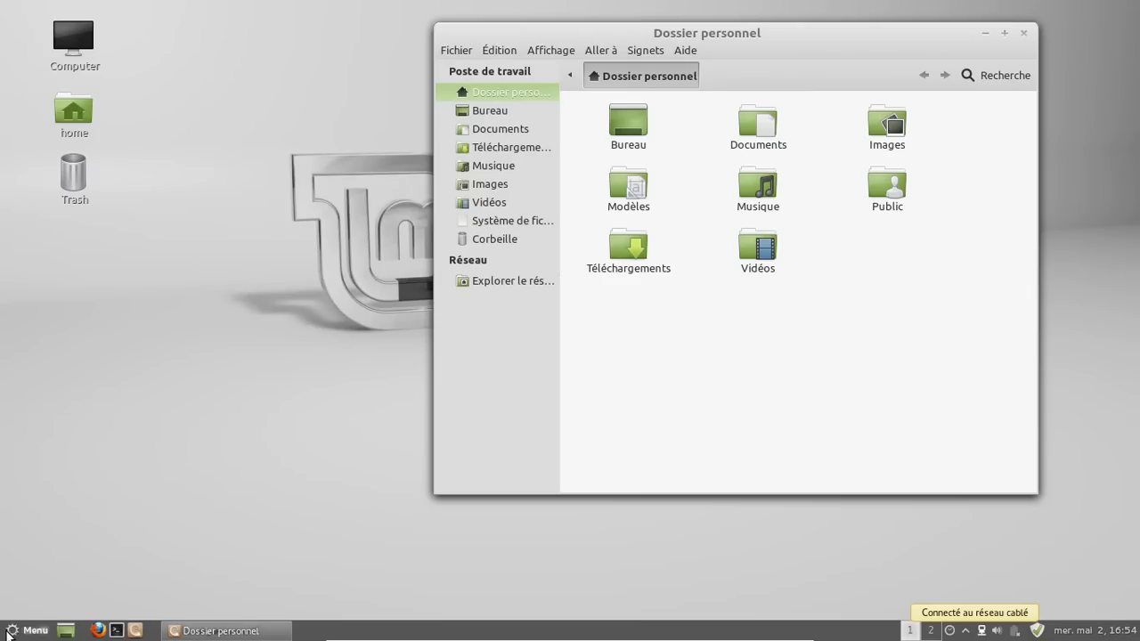
Browse the Préférences applications in the main menu and open Informations système
{"action": "left_click", "coordinate": [11, 632]}
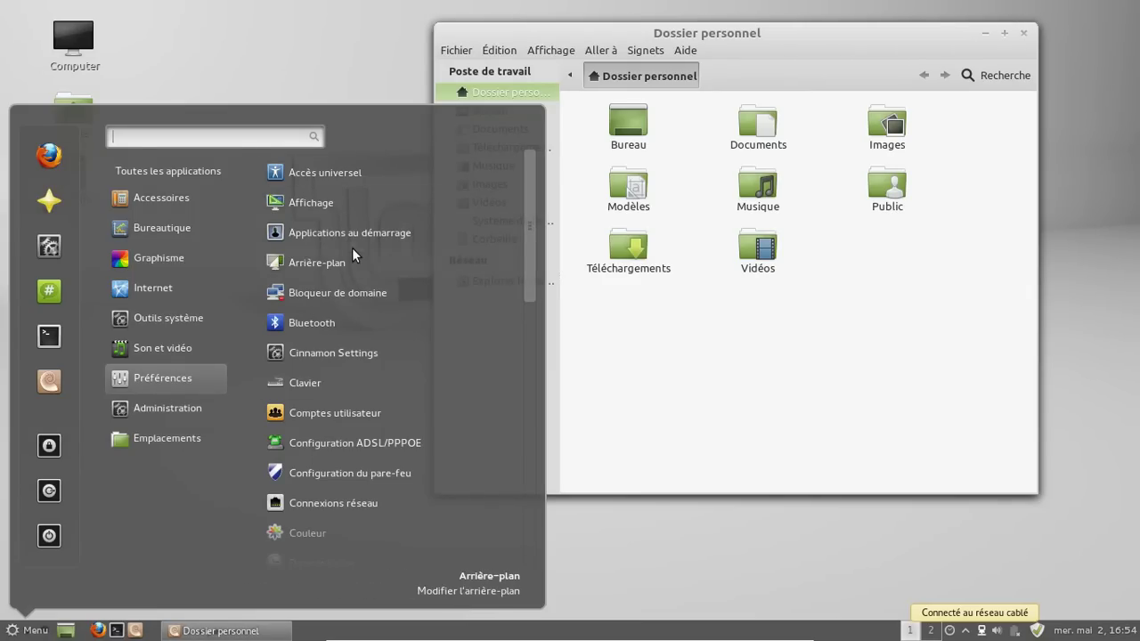
{"action": "scroll", "coordinate": [387, 365], "scroll_direction": "down", "scroll_amount": 1}
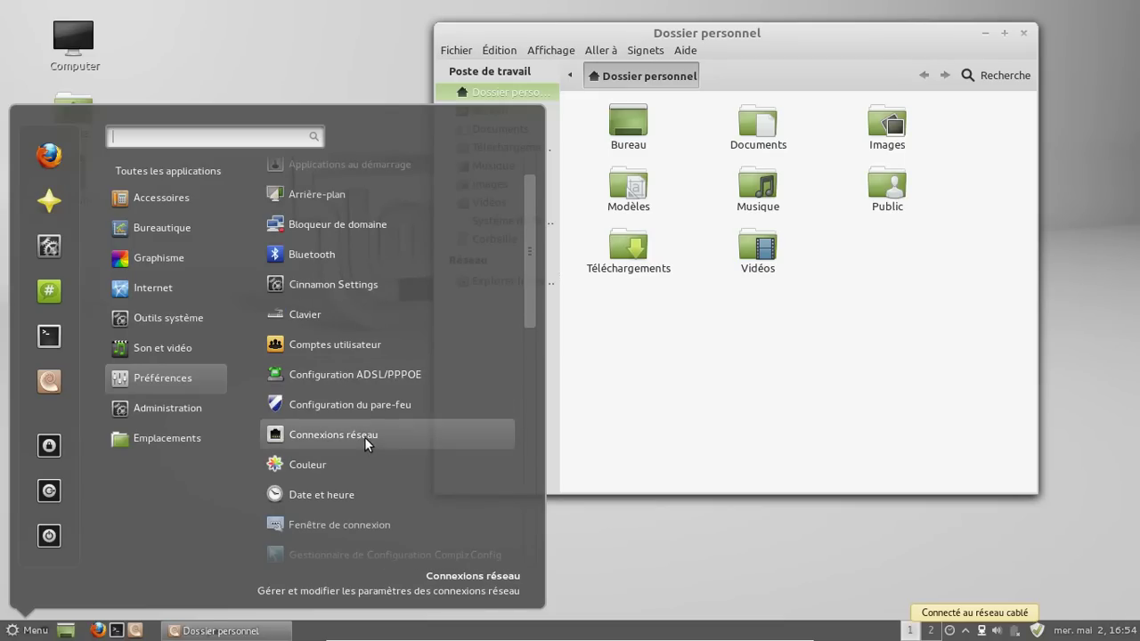
{"action": "scroll", "coordinate": [369, 449], "scroll_direction": "down", "scroll_amount": 1}
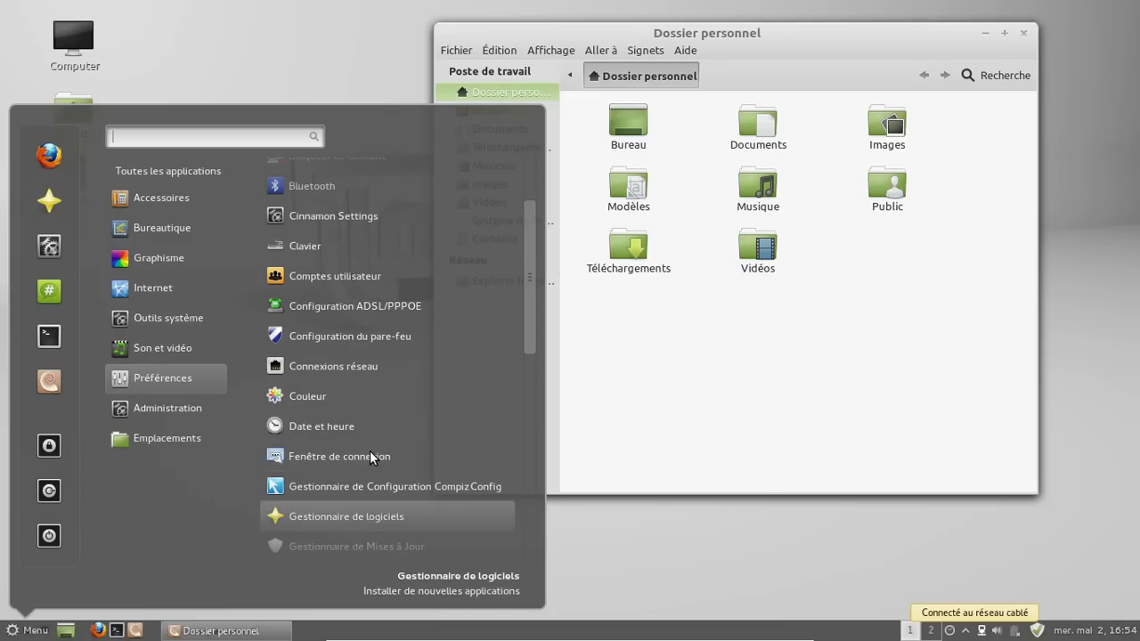
{"action": "scroll", "coordinate": [372, 456], "scroll_direction": "down", "scroll_amount": 1}
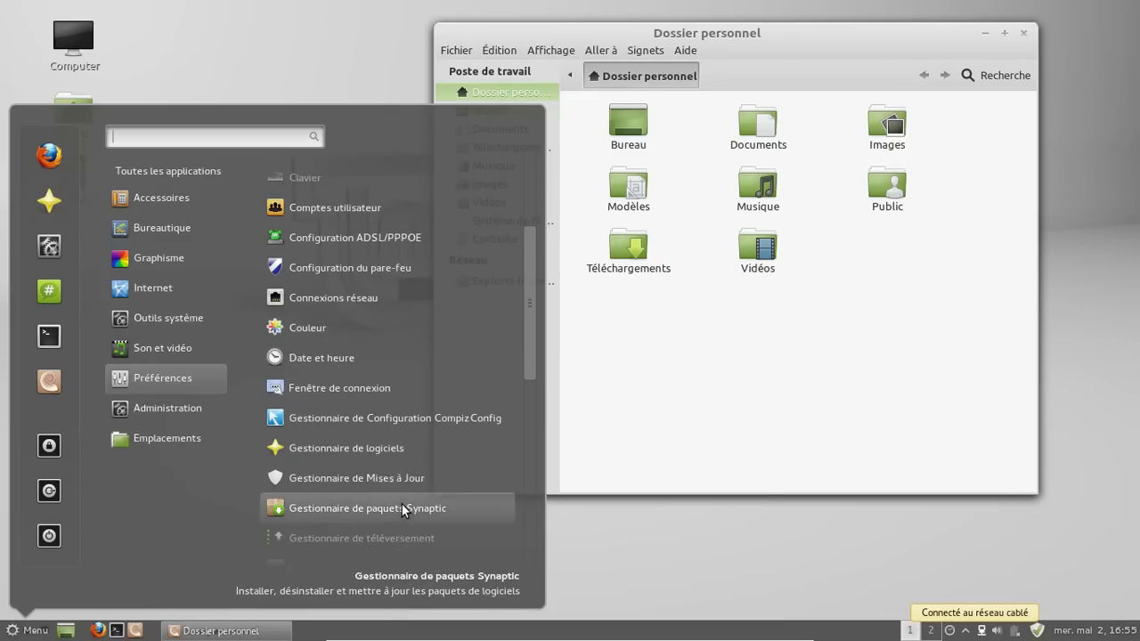
{"action": "scroll", "coordinate": [406, 508], "scroll_direction": "down", "scroll_amount": 2}
{"action": "scroll", "coordinate": [403, 509], "scroll_direction": "down", "scroll_amount": 2}
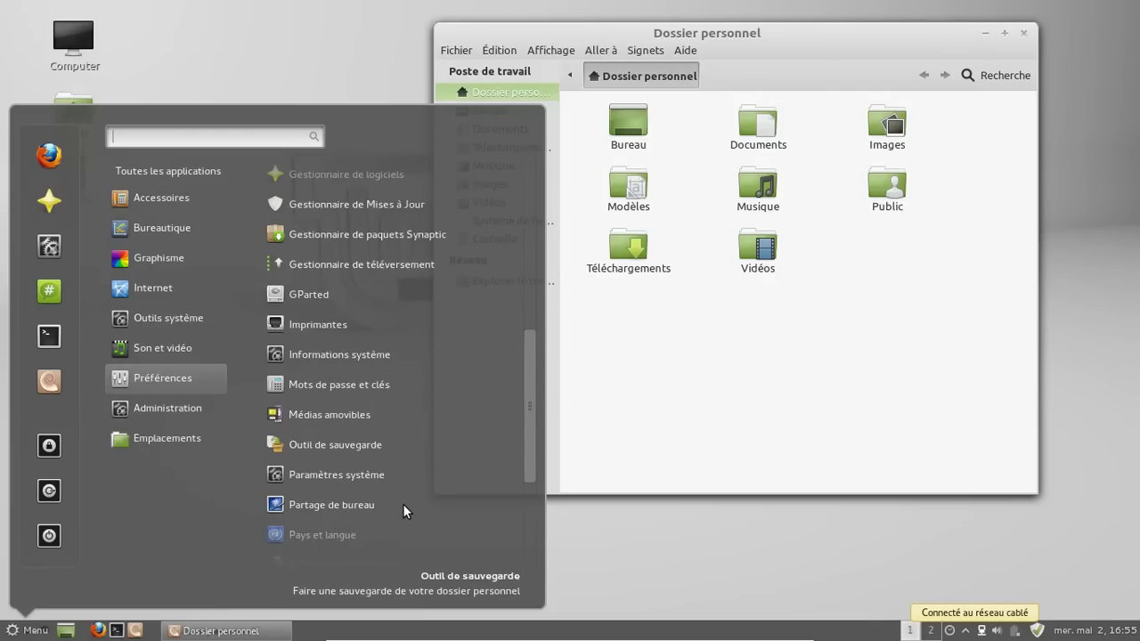
{"action": "left_click", "coordinate": [381, 356]}
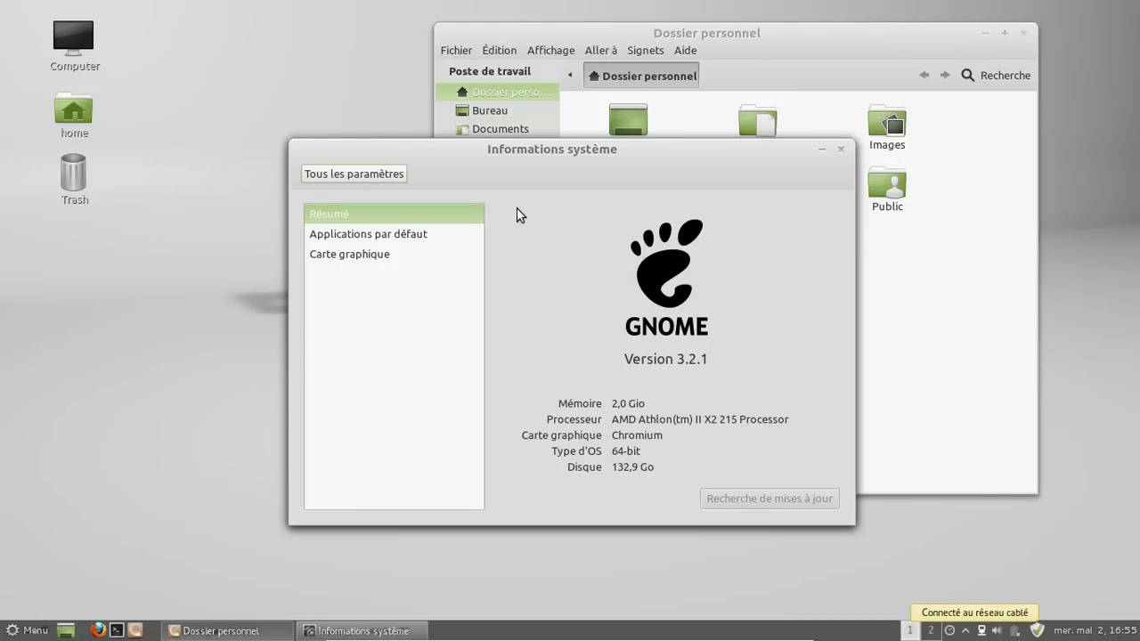
View all the system settings, including the Arrière-plan wallpaper page, and close the settings window
{"action": "left_click", "coordinate": [393, 174]}
{"action": "left_click_drag", "start_coordinate": [553, 156], "coordinate": [442, 73]}
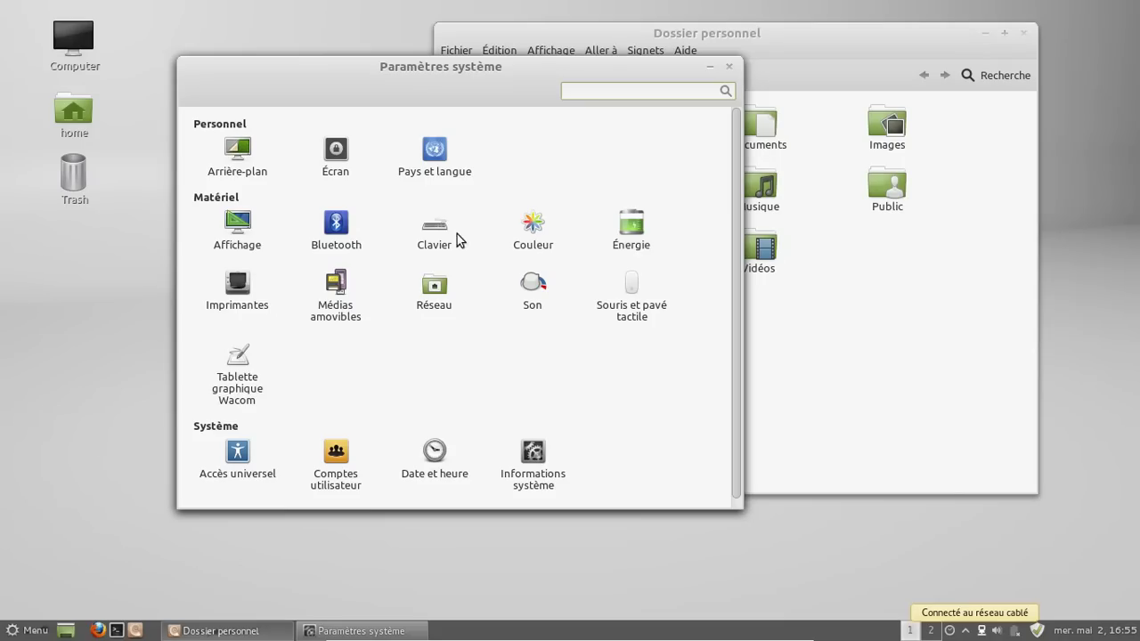
{"action": "left_click", "coordinate": [246, 168]}
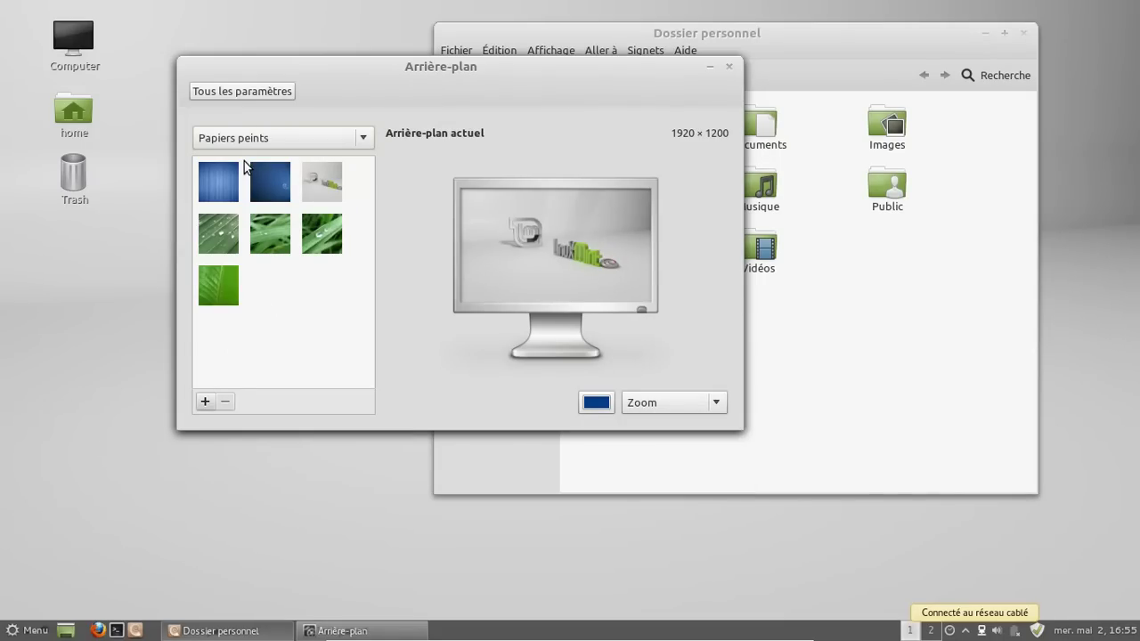
{"action": "left_click", "coordinate": [268, 92]}
{"action": "scroll", "coordinate": [666, 267], "scroll_direction": "down", "scroll_amount": 1}
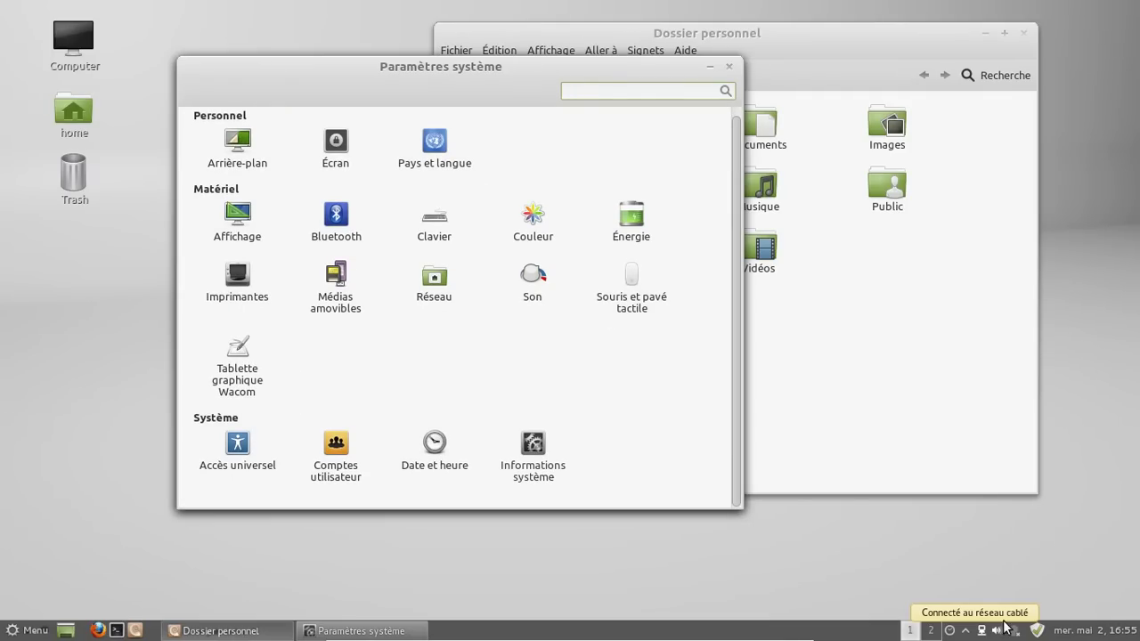
{"action": "left_click", "coordinate": [964, 570]}
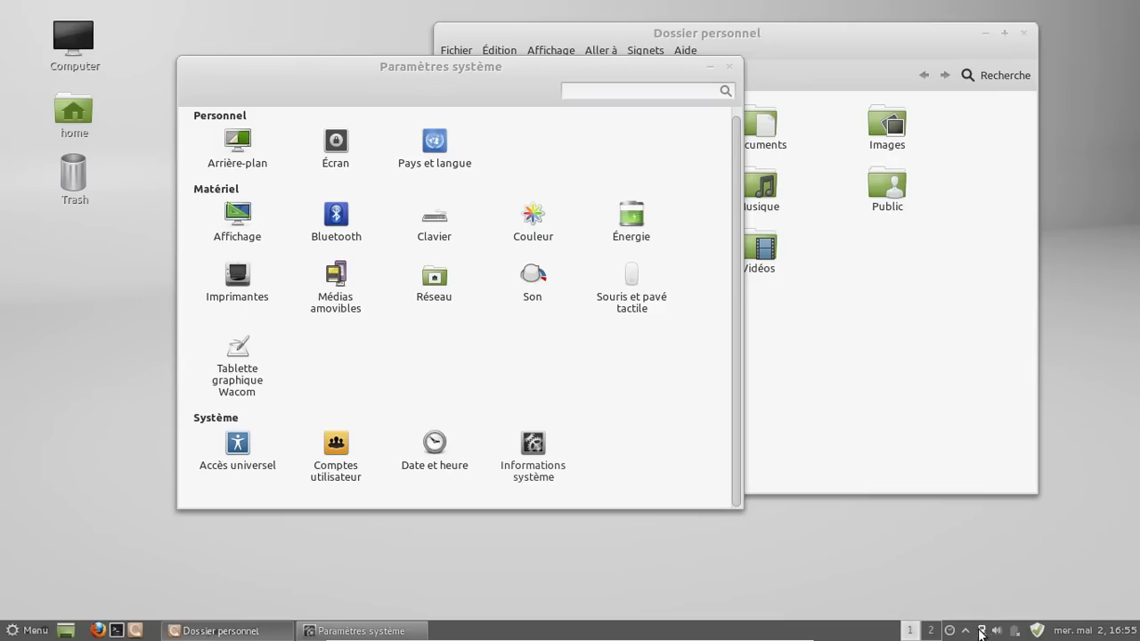
{"action": "left_click", "coordinate": [728, 67]}
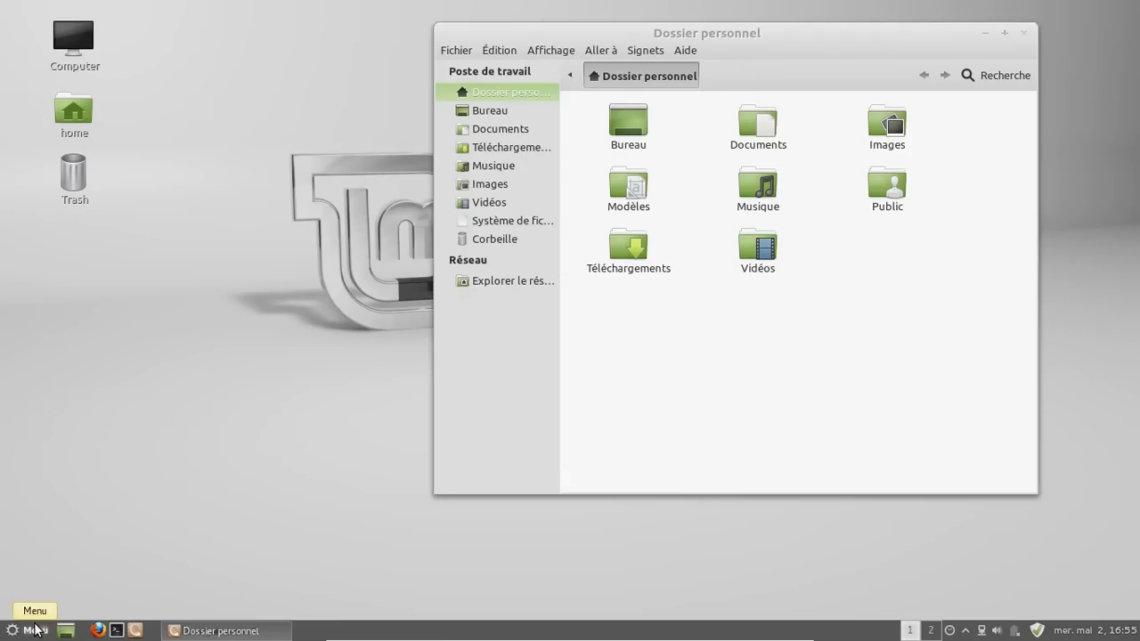
Open the software manager and search it for "compiz"
{"action": "left_click", "coordinate": [35, 630]}
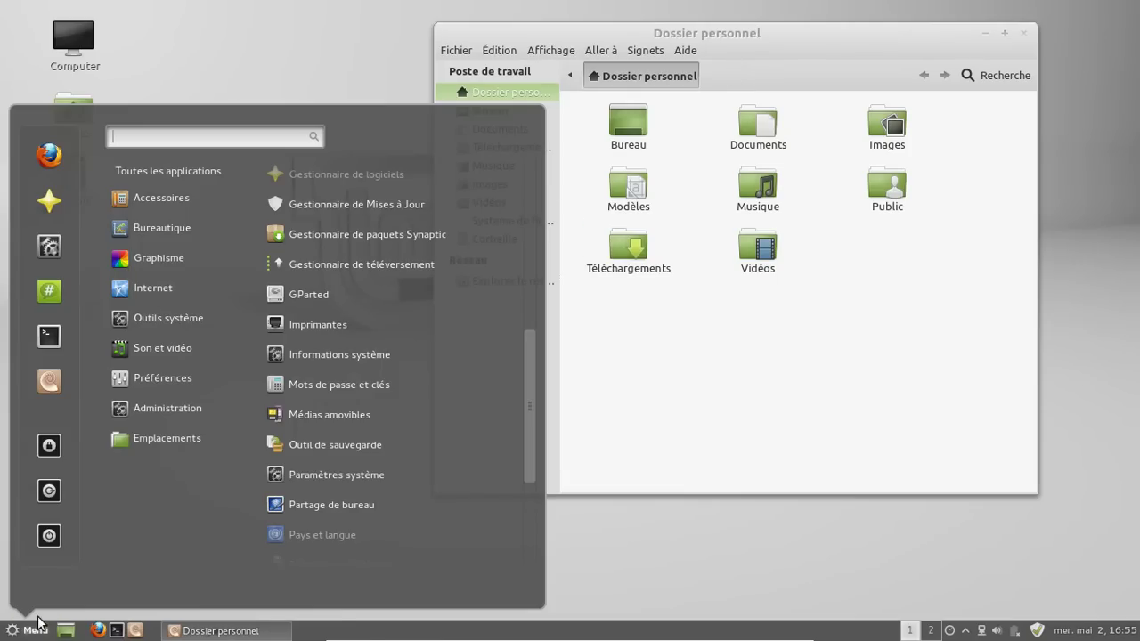
{"action": "left_click", "coordinate": [56, 206]}
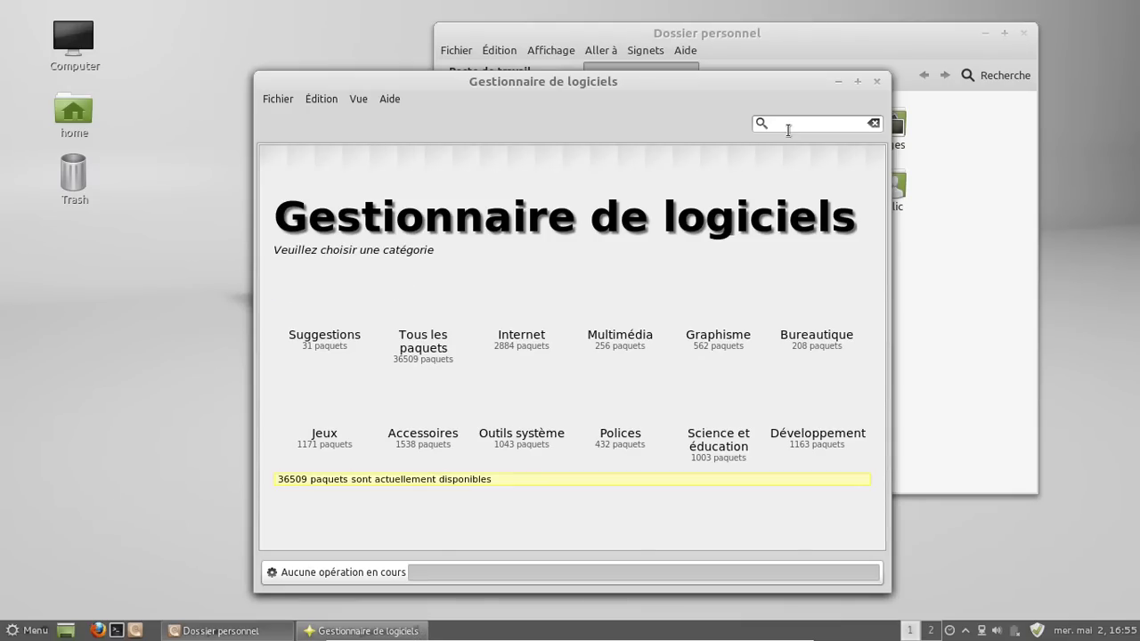
{"action": "left_click", "coordinate": [788, 130]}
{"action": "type", "text": "compiz"}
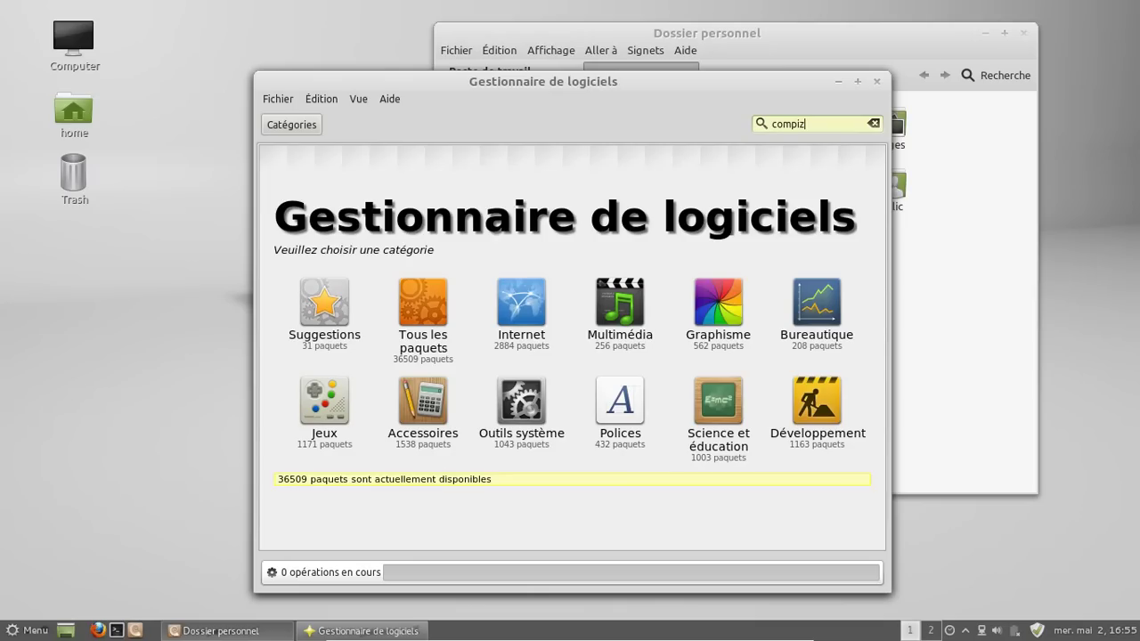
{"action": "key", "text": "Return"}
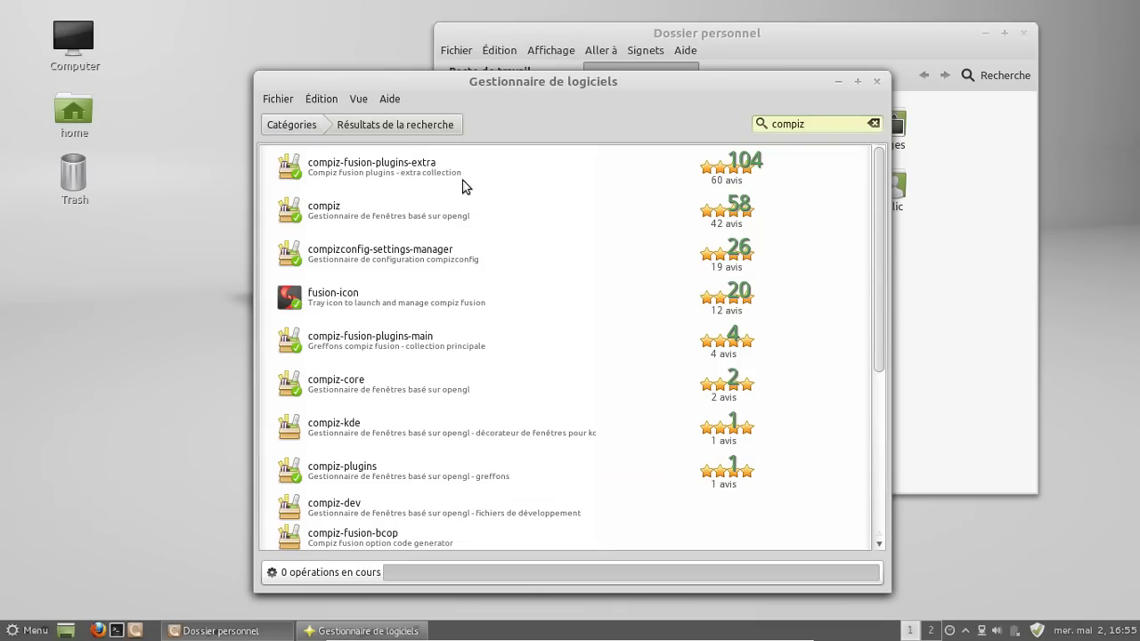
Start removing the compiz-fusion-plugins-extra package, authenticating with the account password
{"action": "left_click", "coordinate": [337, 173]}
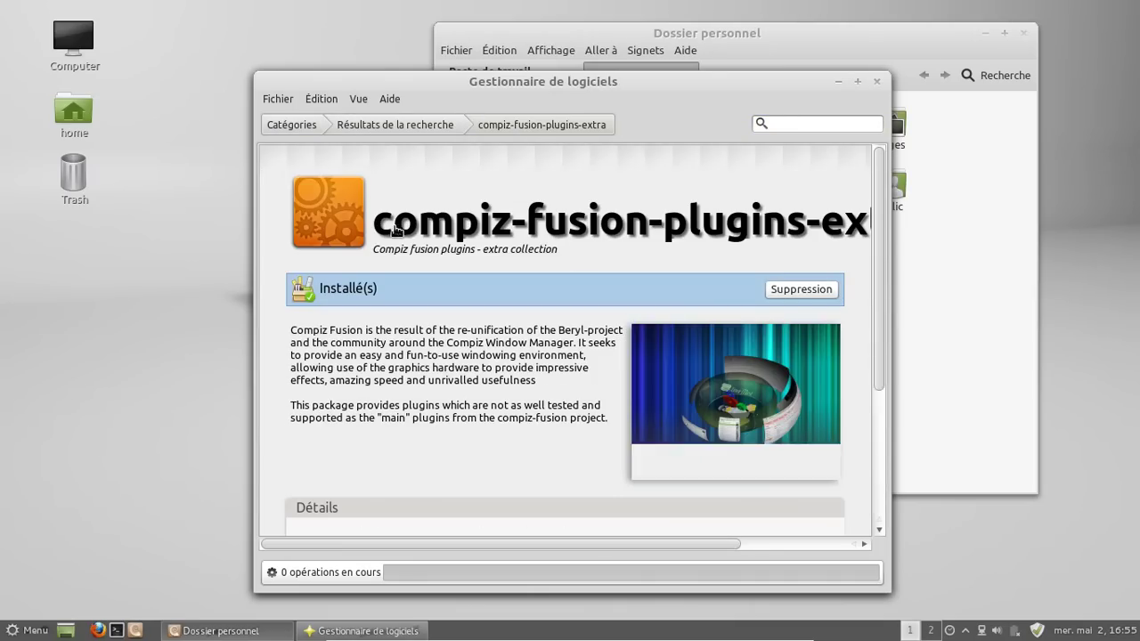
{"action": "left_click", "coordinate": [804, 289]}
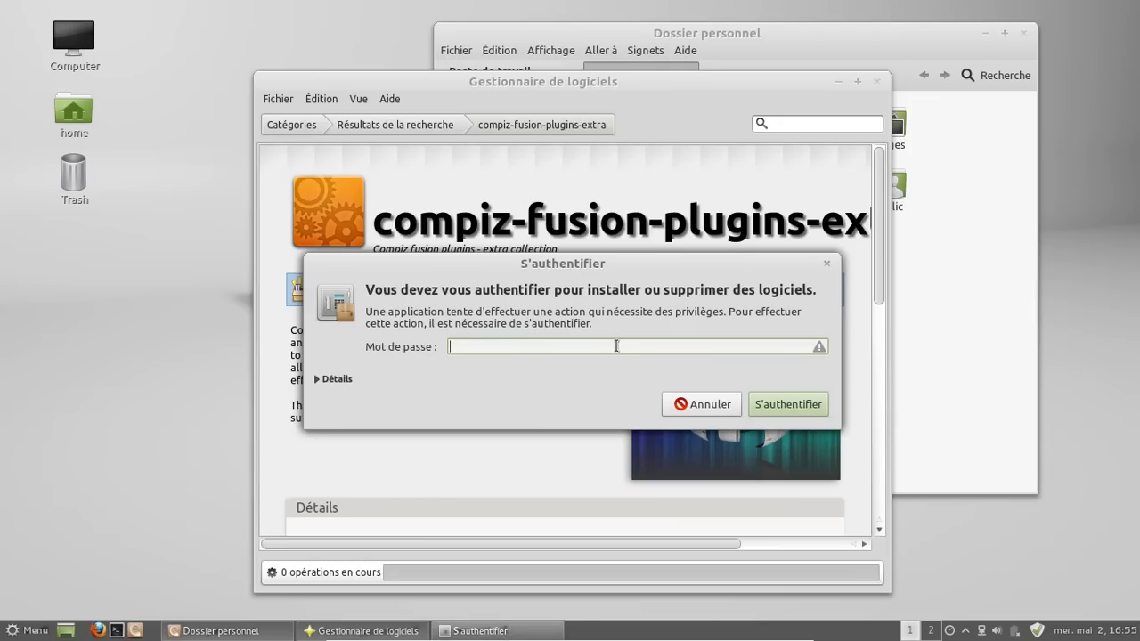
{"action": "type", "text": "••••••••"}
{"action": "key", "text": "Return"}
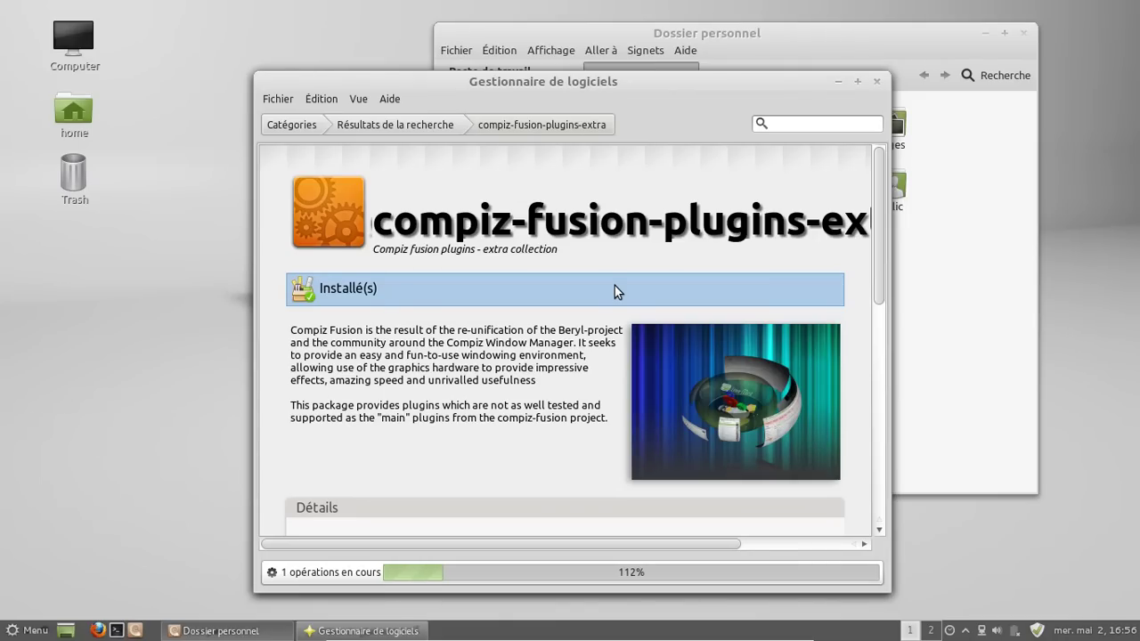
Close the Dossier personnel window and open Firefox
{"action": "left_click", "coordinate": [934, 247]}
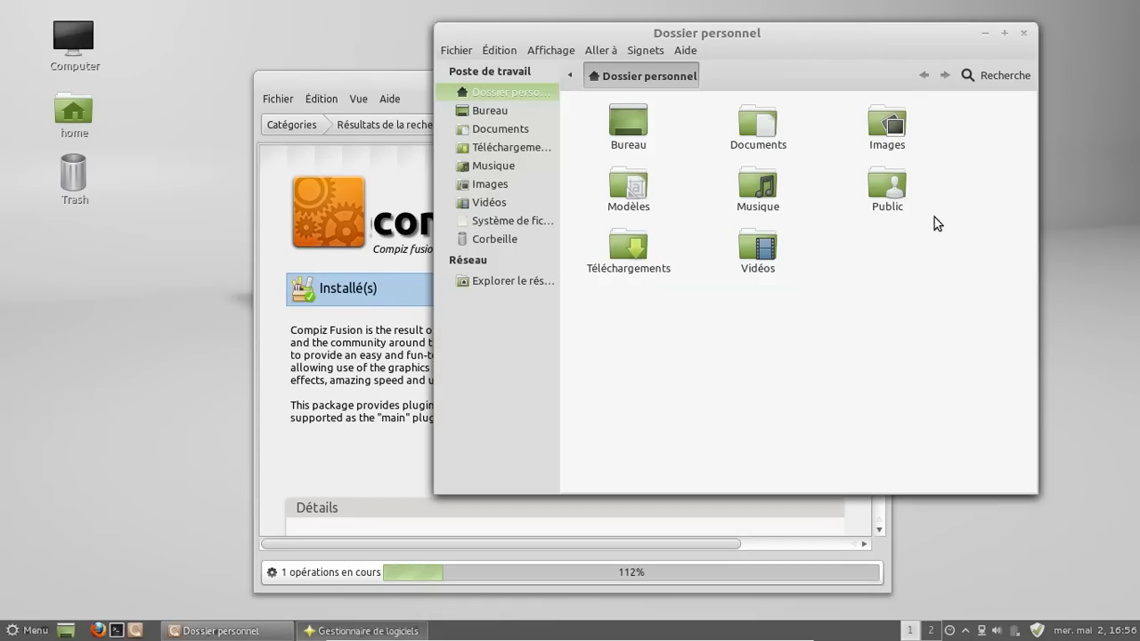
{"action": "left_click", "coordinate": [1024, 34]}
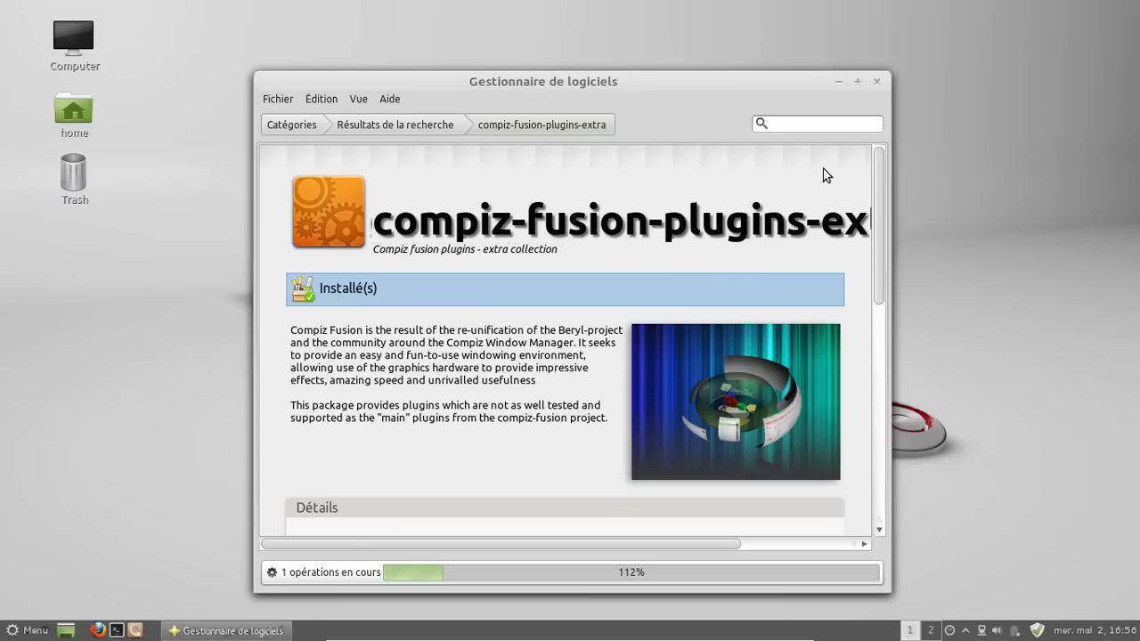
{"action": "left_click", "coordinate": [97, 630]}
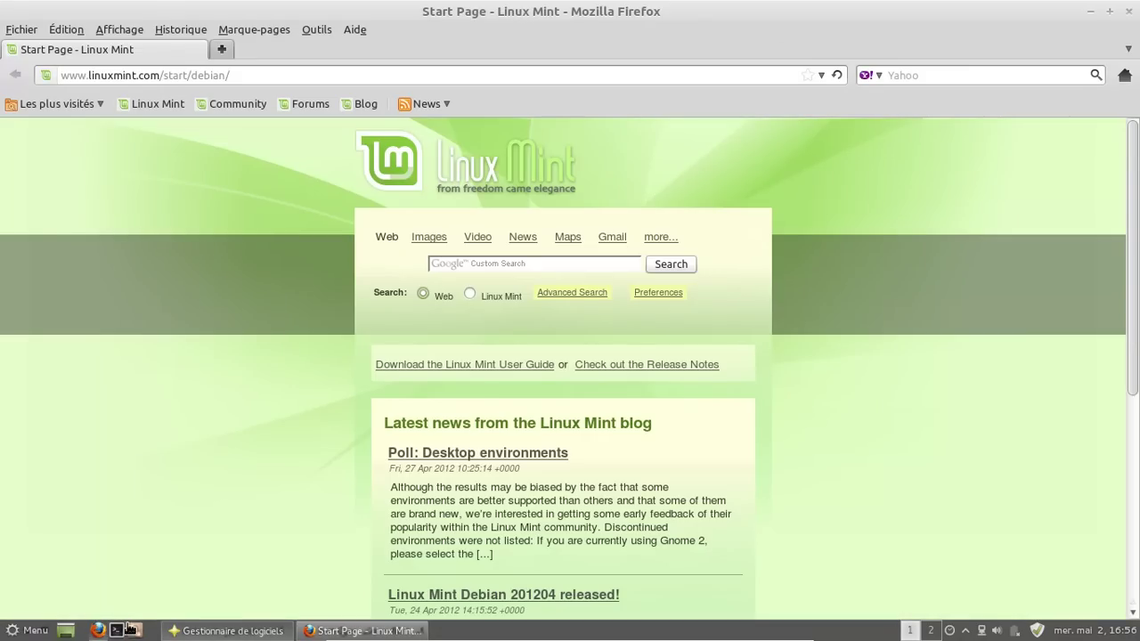
Restore the maximized Firefox window, enlarge it to cover most of the desktop, and move it away from the corner
{"action": "double_click", "coordinate": [594, 10]}
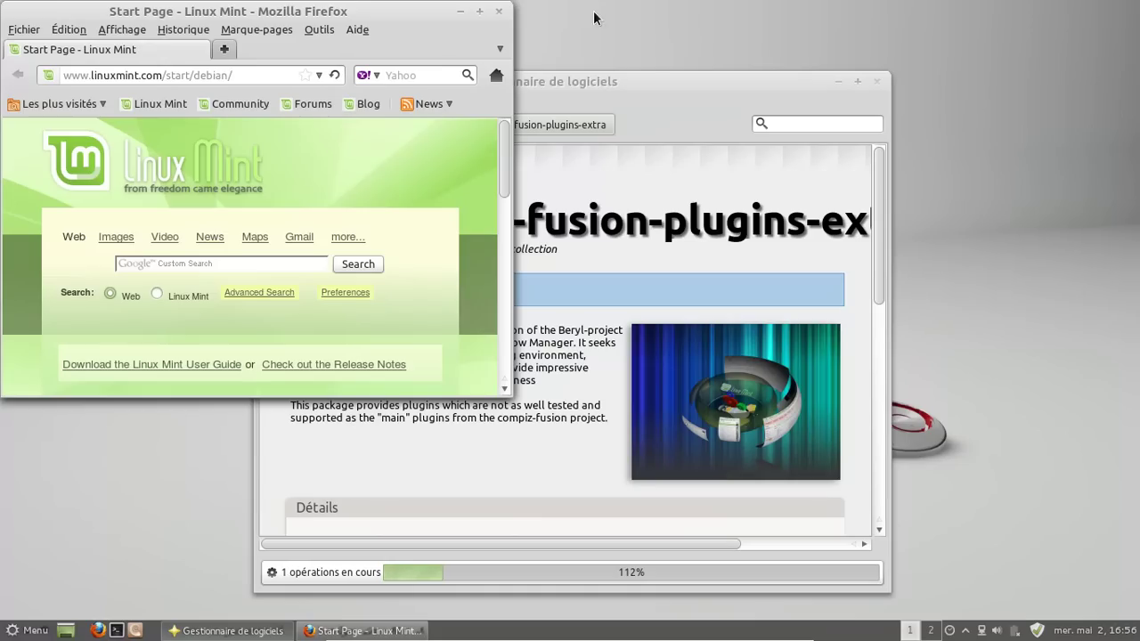
{"action": "left_click_drag", "start_coordinate": [504, 393], "coordinate": [915, 563]}
{"action": "left_click_drag", "start_coordinate": [557, 12], "coordinate": [642, 31]}
Check the Firefox version in its About window and close that window
{"action": "left_click", "coordinate": [445, 50]}
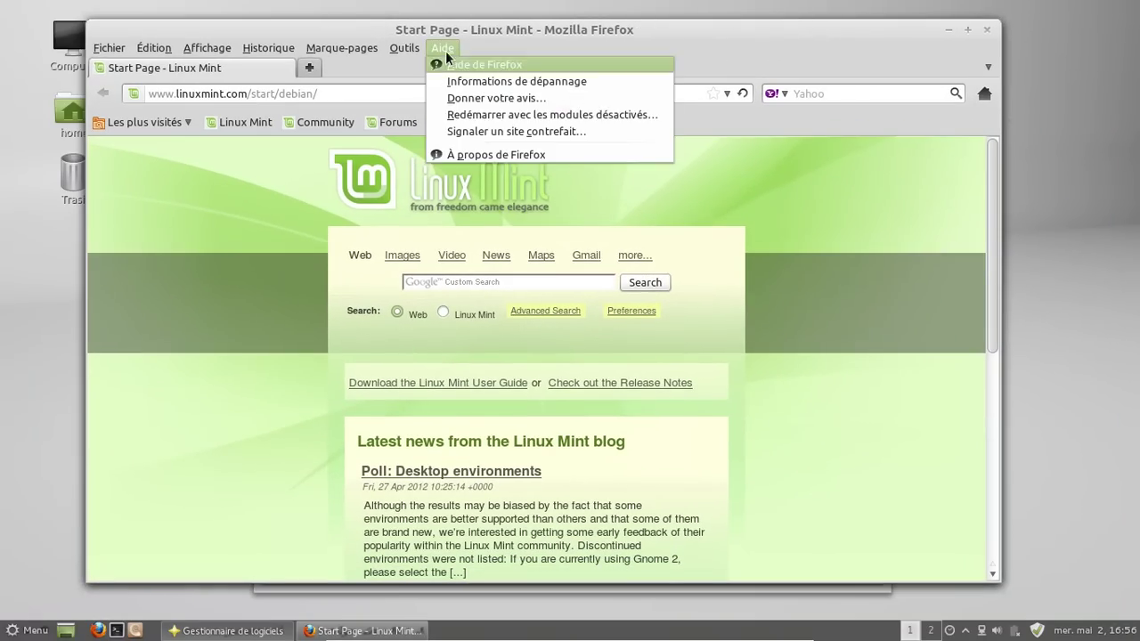
{"action": "left_click", "coordinate": [482, 154]}
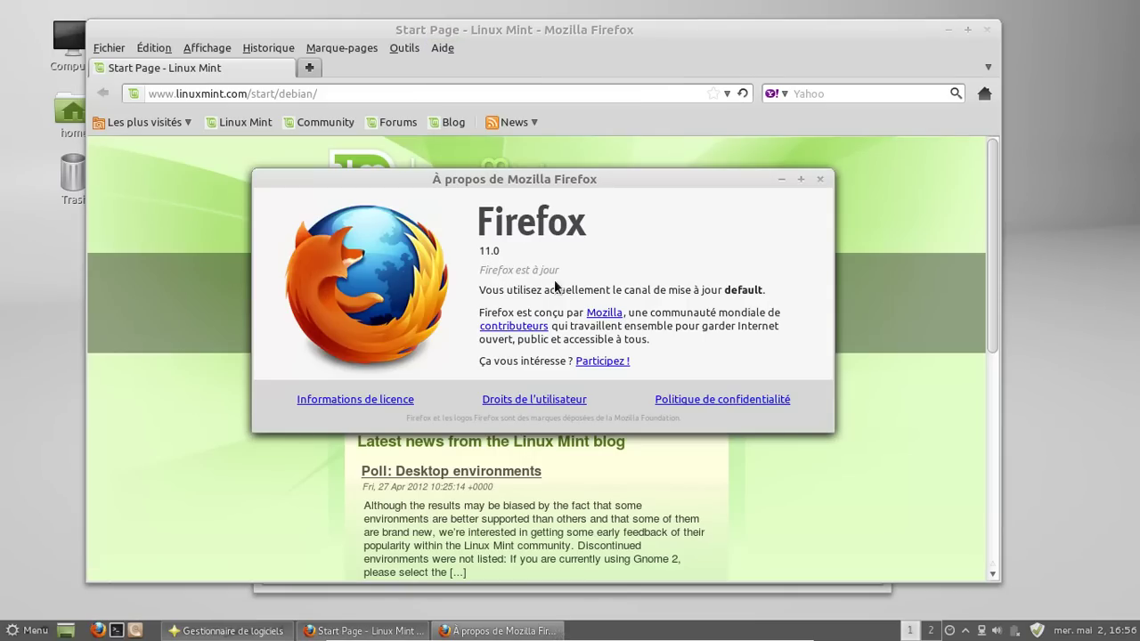
{"action": "left_click", "coordinate": [820, 180]}
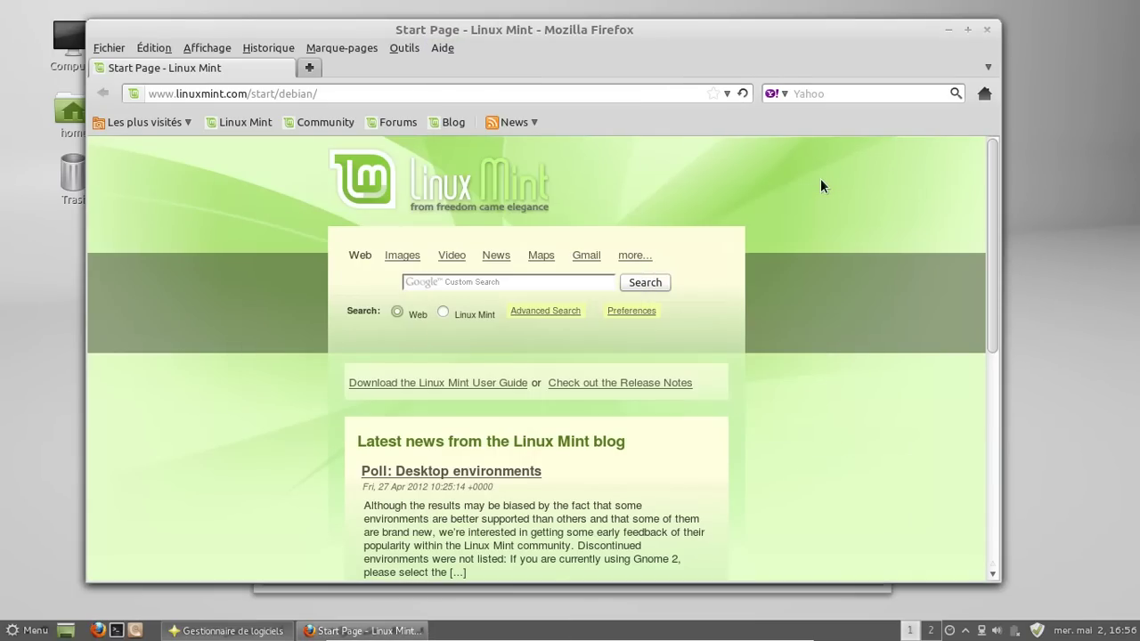
{"action": "left_click", "coordinate": [127, 50]}
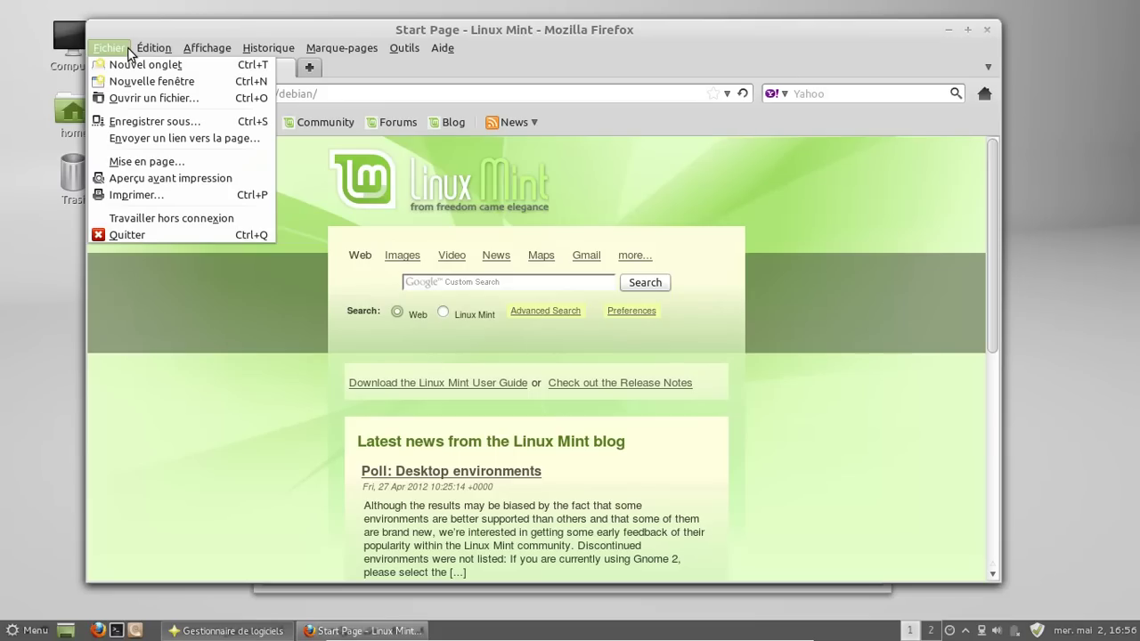
{"action": "left_click", "coordinate": [127, 50]}
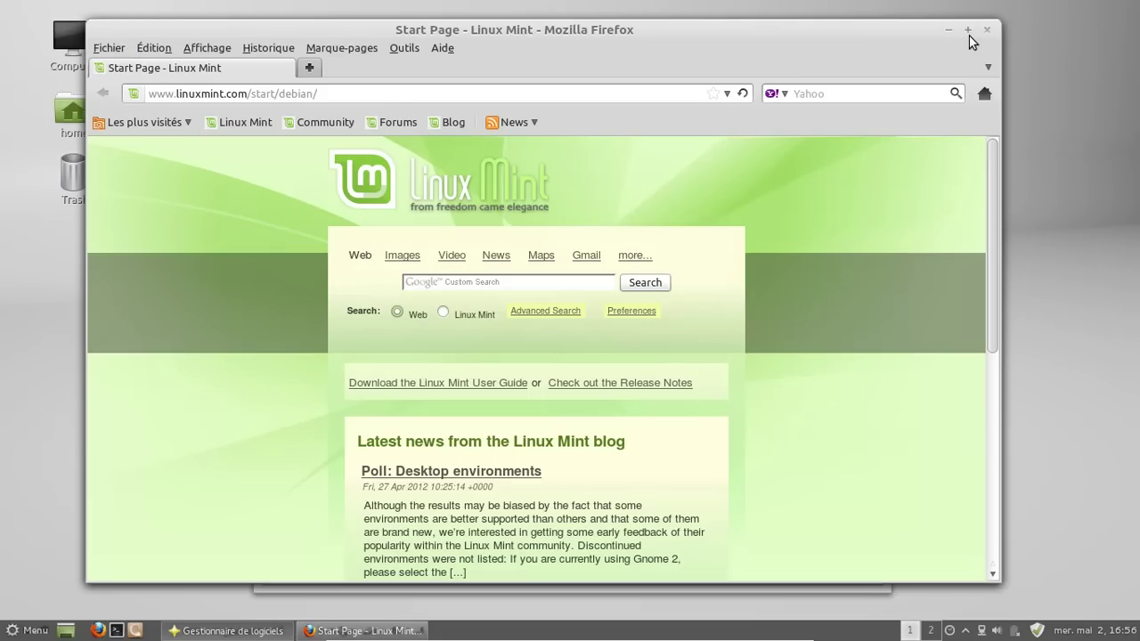
Launch LibreOffice Writer from the Bureautique applications category
{"action": "left_click", "coordinate": [20, 630]}
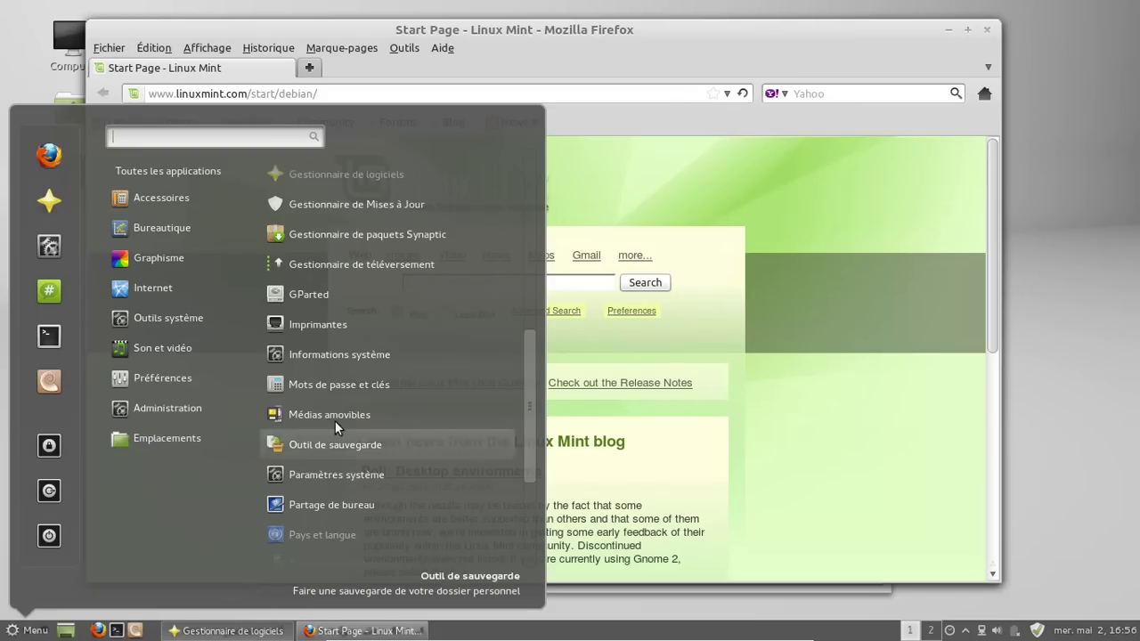
{"action": "mouse_move", "coordinate": [153, 224]}
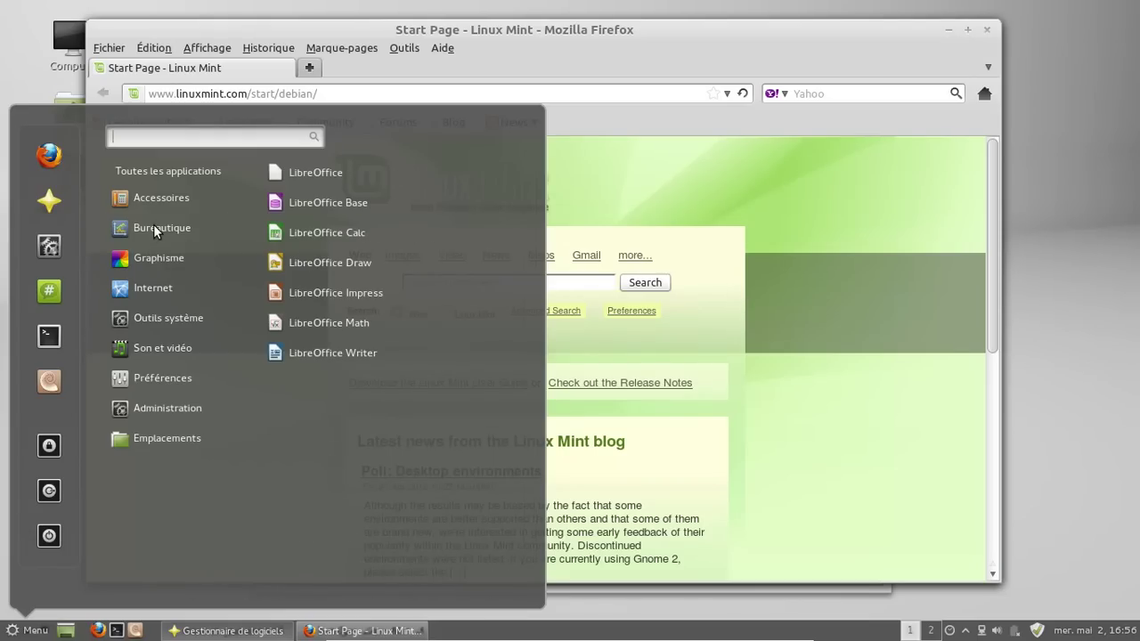
{"action": "left_click", "coordinate": [330, 352]}
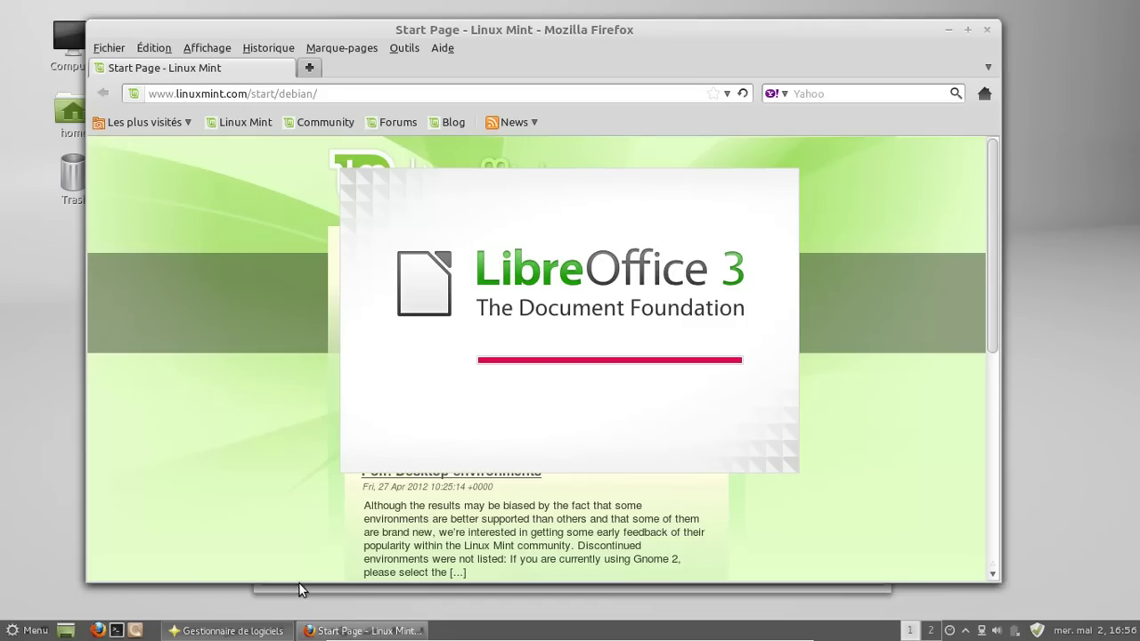
Switch to the software manager, return to the search results and show the details of the compiz package
{"action": "left_click", "coordinate": [229, 632]}
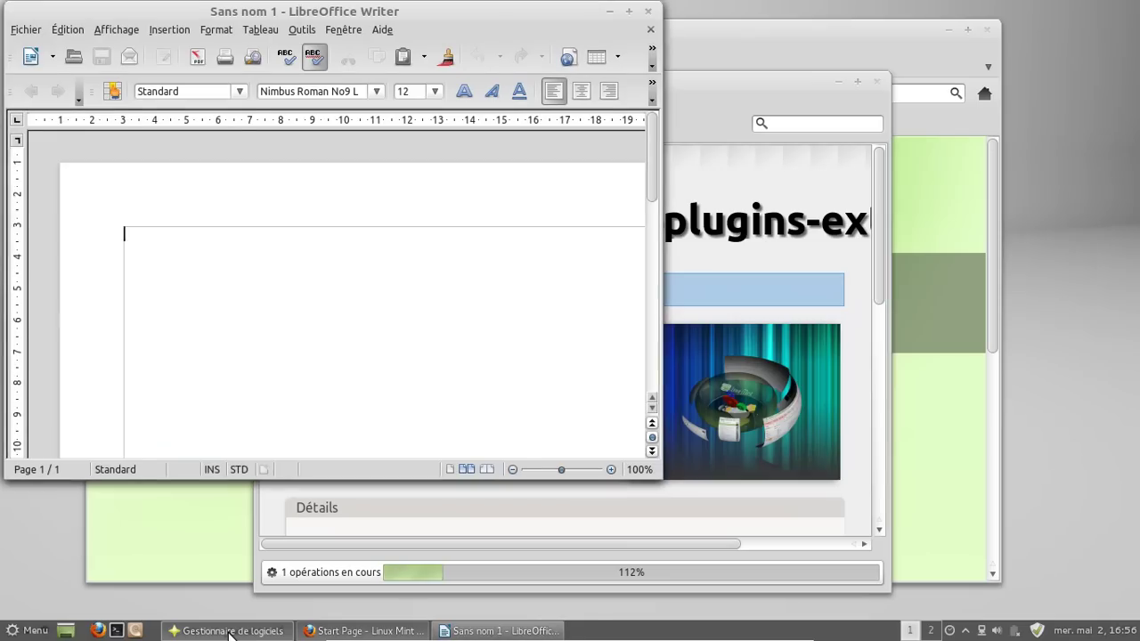
{"action": "left_click", "coordinate": [782, 113]}
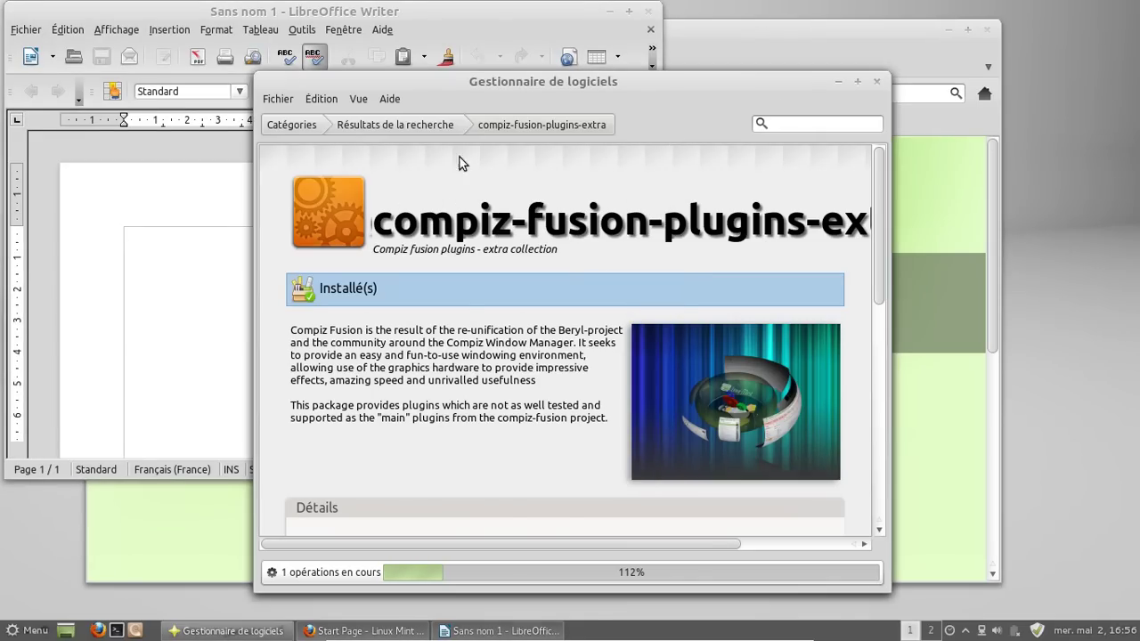
{"action": "left_click", "coordinate": [427, 127]}
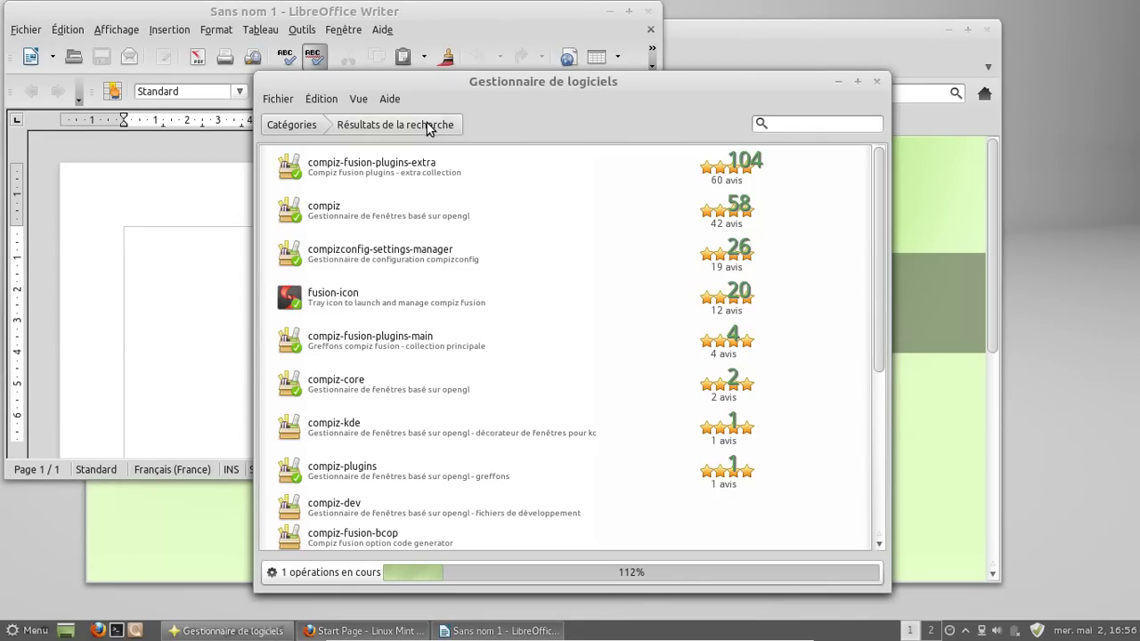
{"action": "left_click", "coordinate": [343, 214]}
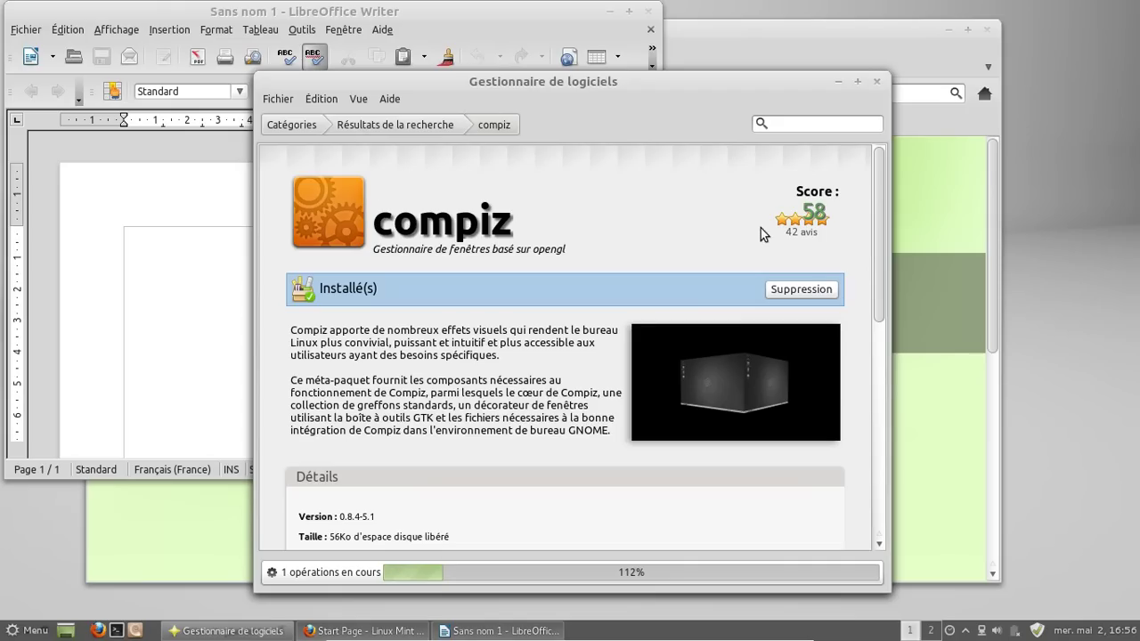
Start removing the compiz package, authenticating with the account password
{"action": "left_click", "coordinate": [775, 289]}
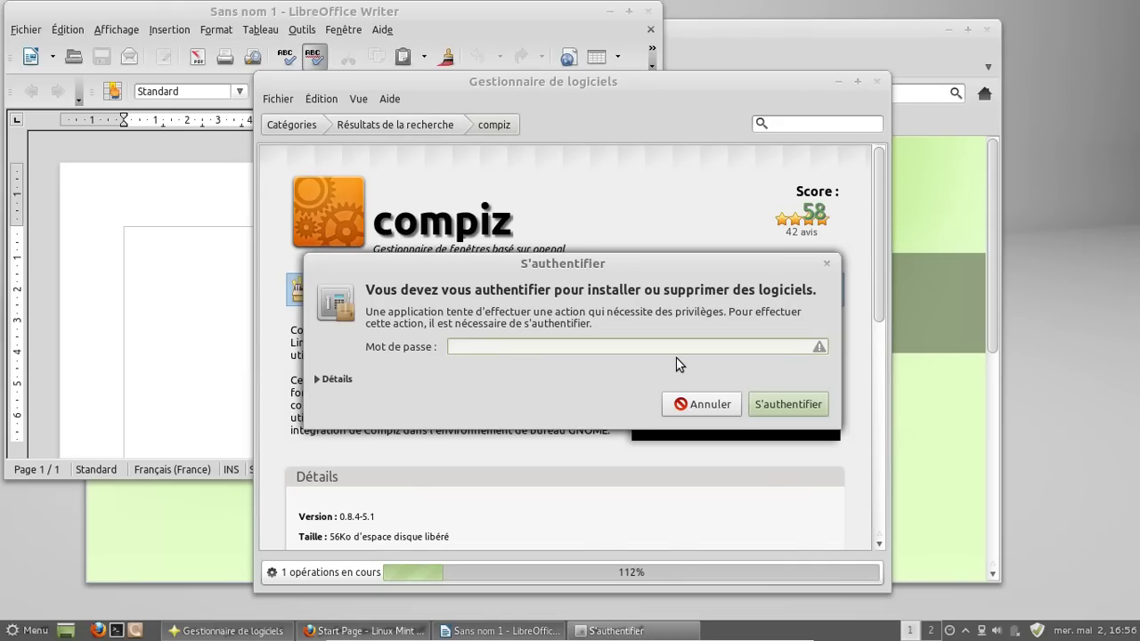
{"action": "type", "text": "•••••••"}
{"action": "key", "text": "BackSpace"}
{"action": "key", "text": "BackSpace"}
{"action": "key", "text": "BackSpace"}
{"action": "key", "text": "BackSpace"}
{"action": "key", "text": "BackSpace"}
{"action": "key", "text": "BackSpace"}
{"action": "type", "text": "•••••••"}
{"action": "key", "text": "Return"}
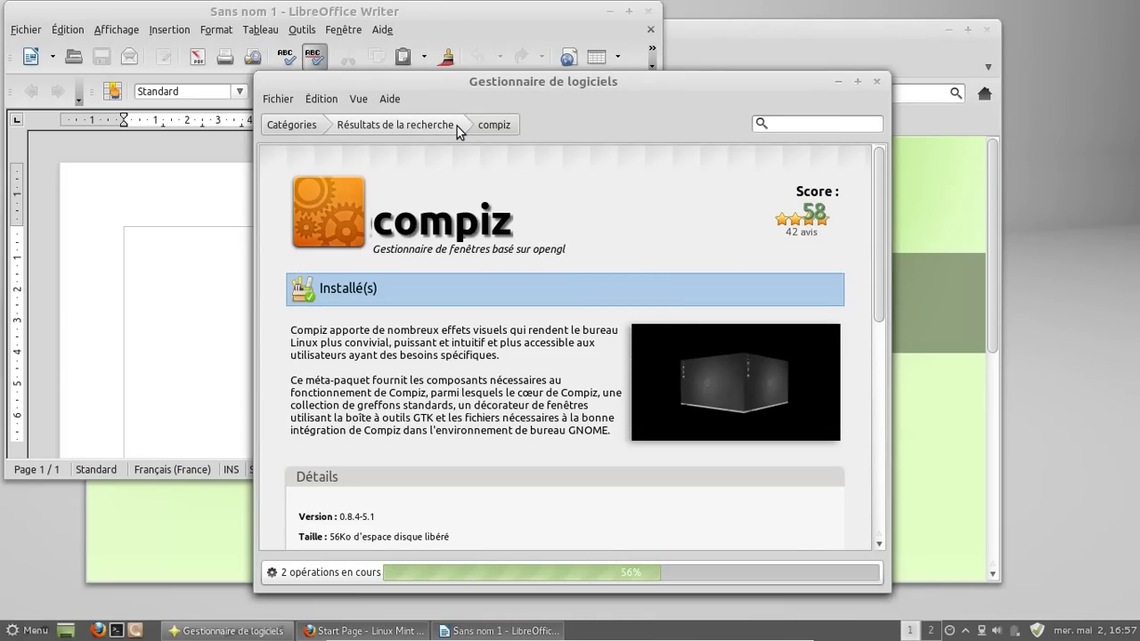
Bring the LibreOffice Writer window to the front, move it away from the screen corner and enlarge it to cover most of the desktop
{"action": "left_click", "coordinate": [224, 281]}
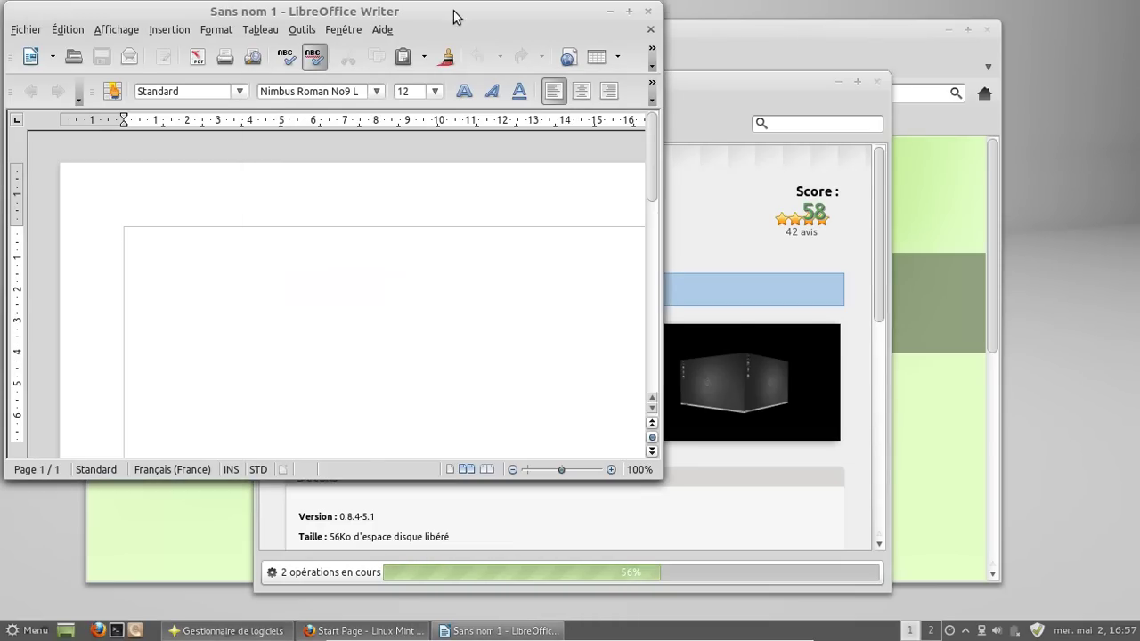
{"action": "left_click_drag", "start_coordinate": [455, 18], "coordinate": [607, 35]}
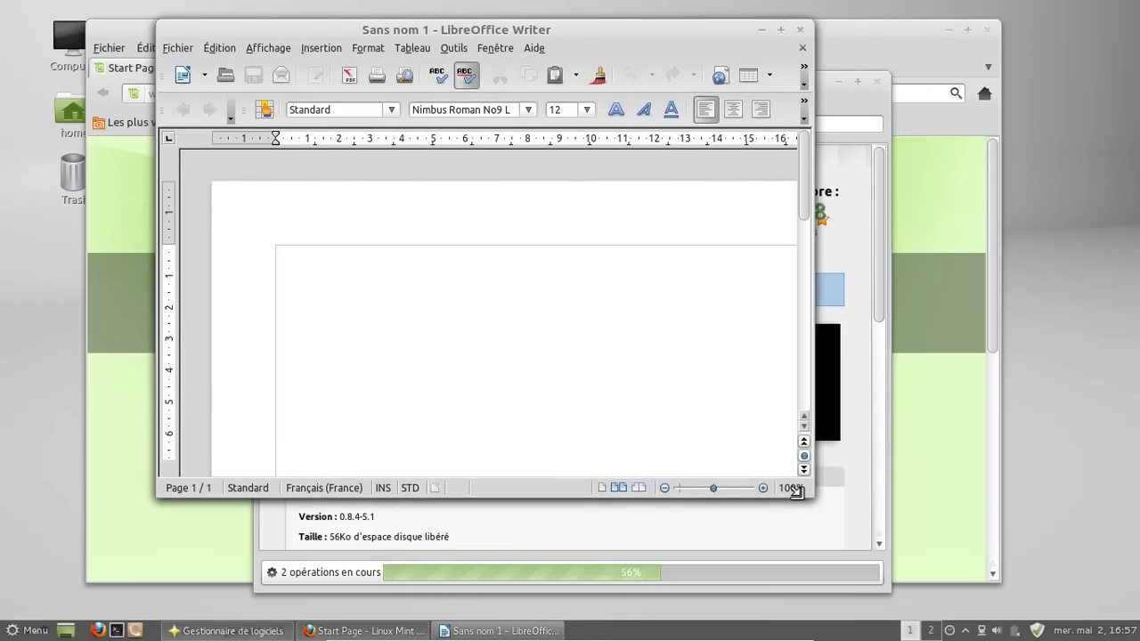
{"action": "left_click_drag", "start_coordinate": [811, 497], "coordinate": [1006, 588]}
Check the LibreOffice version in its About window, dismiss that window and close Writer
{"action": "left_click", "coordinate": [535, 48]}
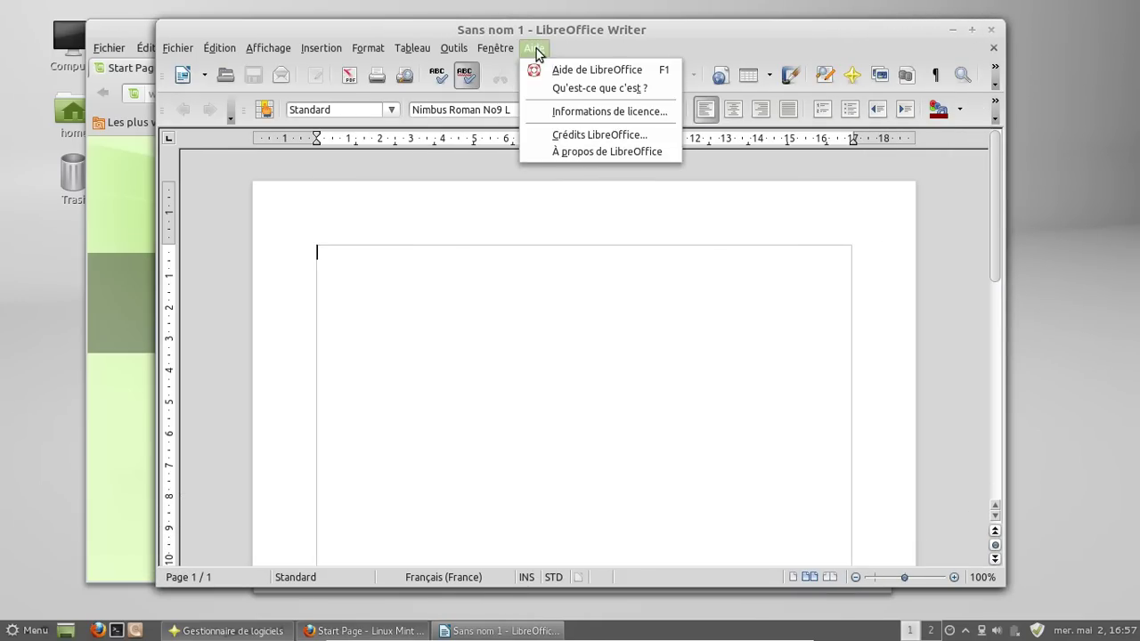
{"action": "left_click", "coordinate": [580, 152]}
{"action": "left_click_drag", "start_coordinate": [318, 46], "coordinate": [629, 124]}
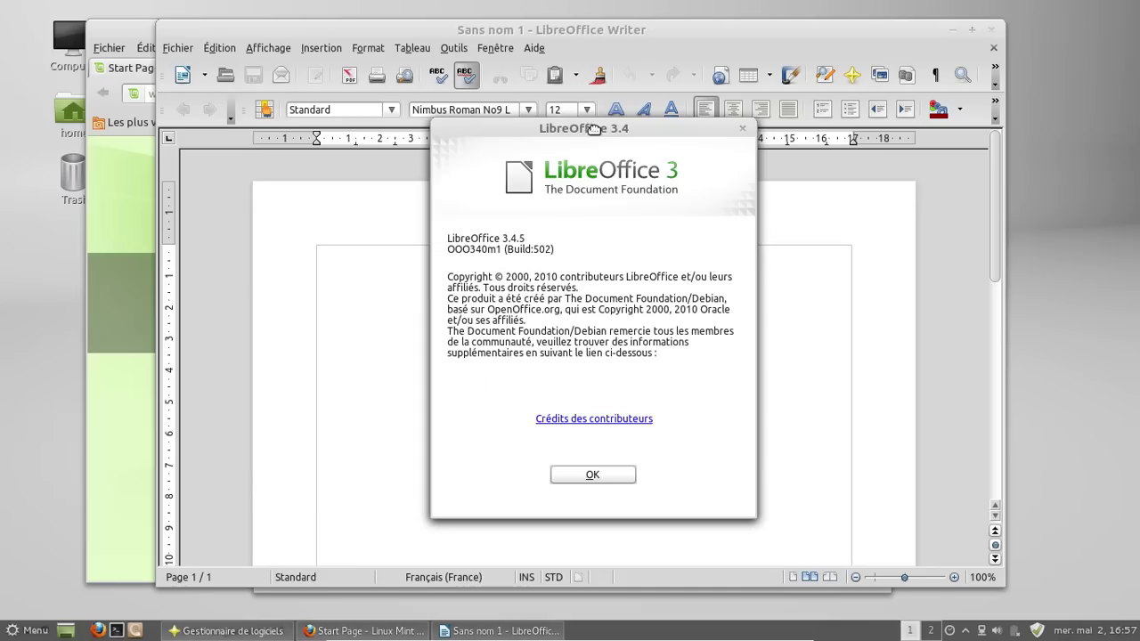
{"action": "left_click", "coordinate": [598, 463]}
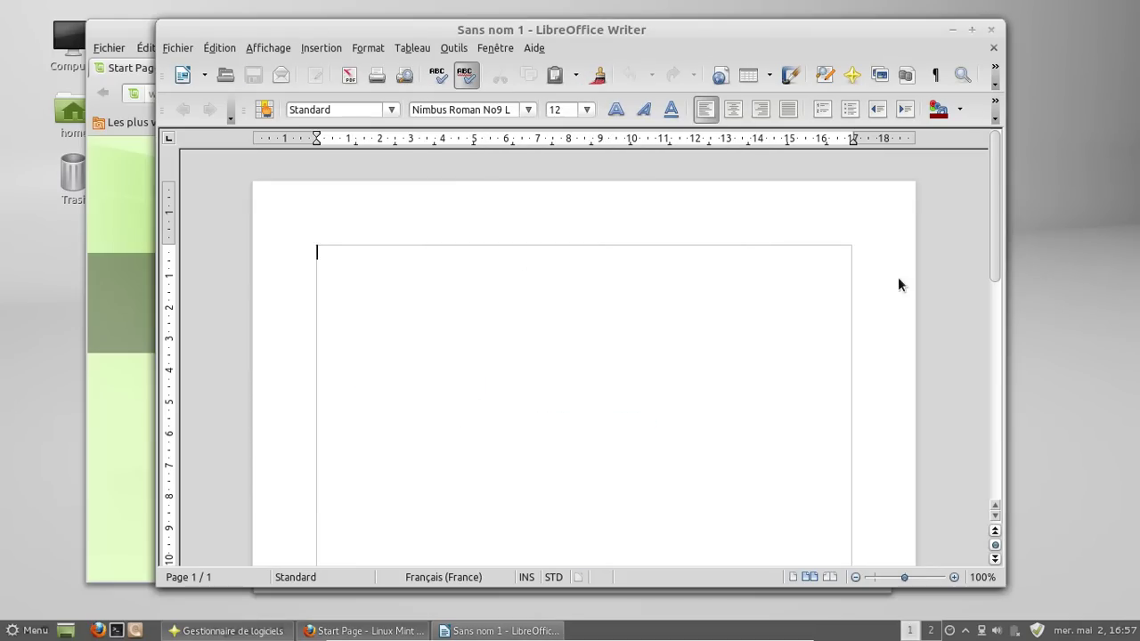
{"action": "left_click", "coordinate": [990, 36]}
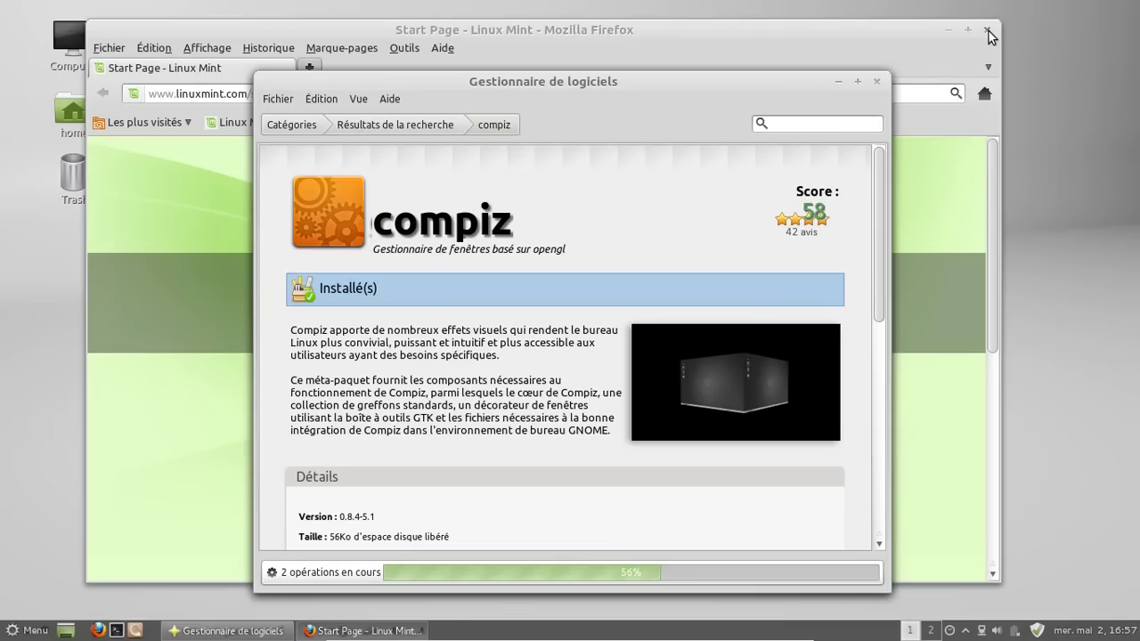
Start removing the fusion-icon package, authenticating with the account password, and show the list of ongoing operations
{"action": "left_click", "coordinate": [435, 126]}
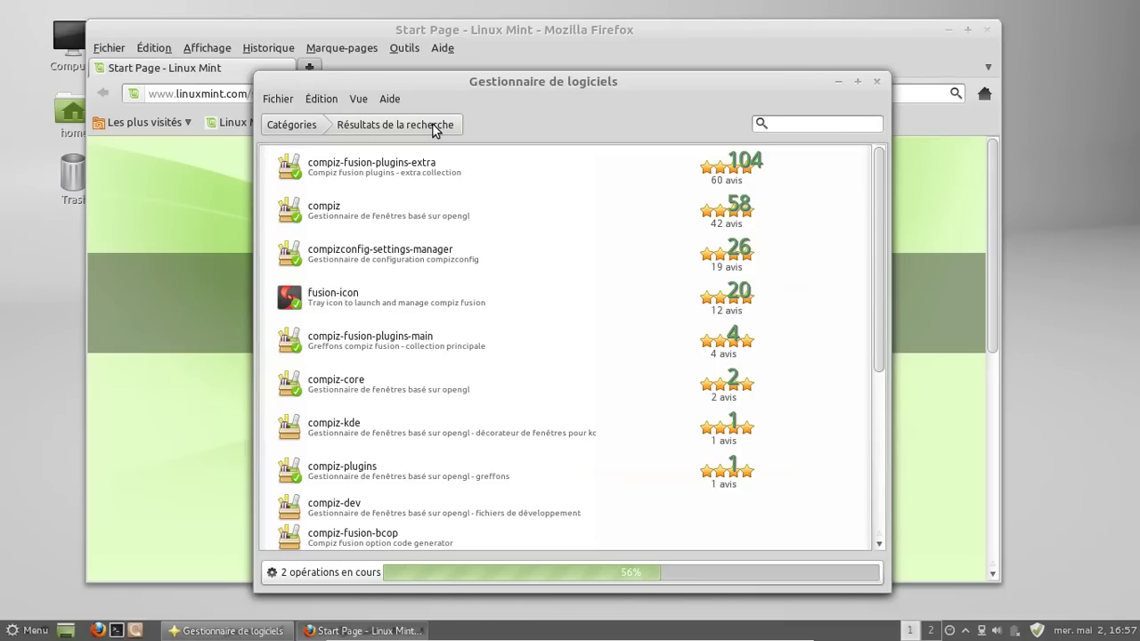
{"action": "left_click", "coordinate": [397, 305]}
{"action": "left_click", "coordinate": [789, 296]}
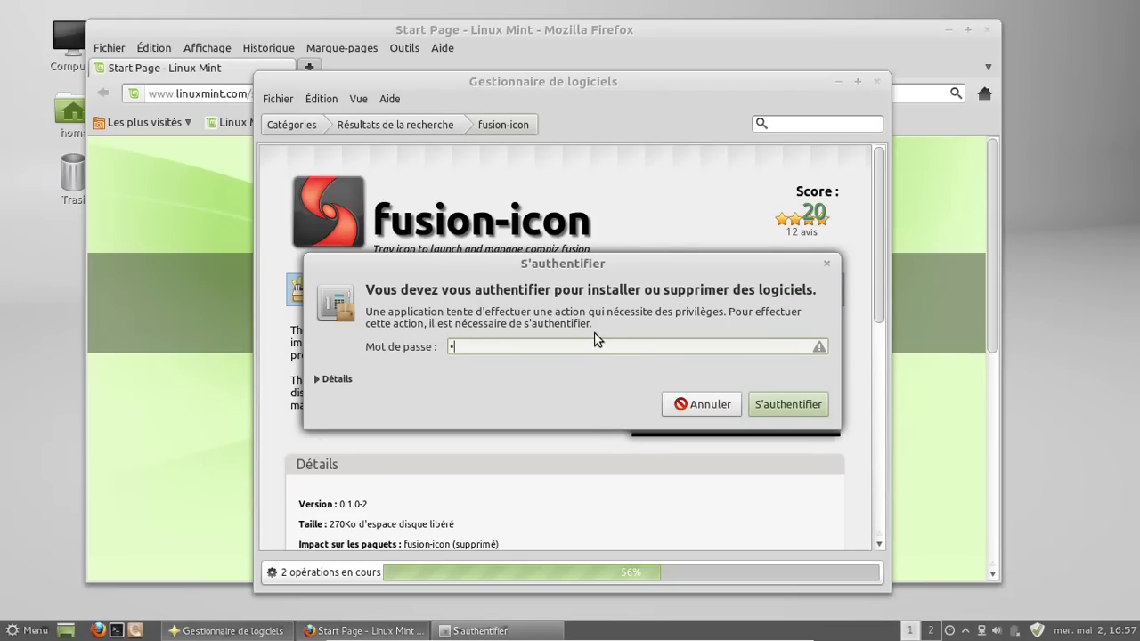
{"action": "key", "text": "Return"}
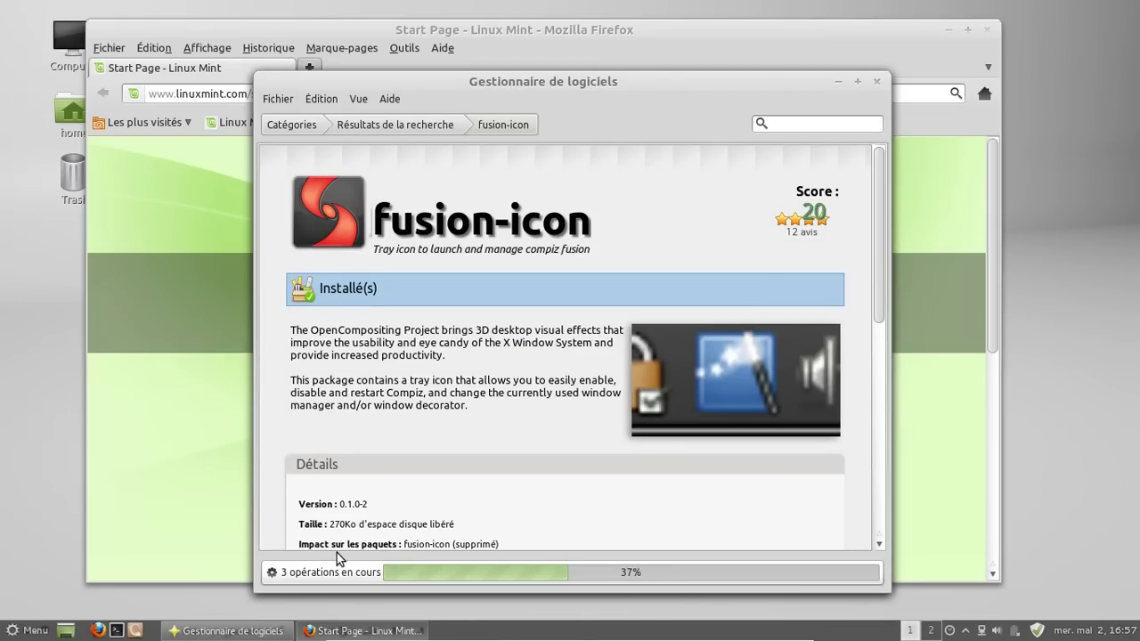
{"action": "left_click", "coordinate": [319, 572]}
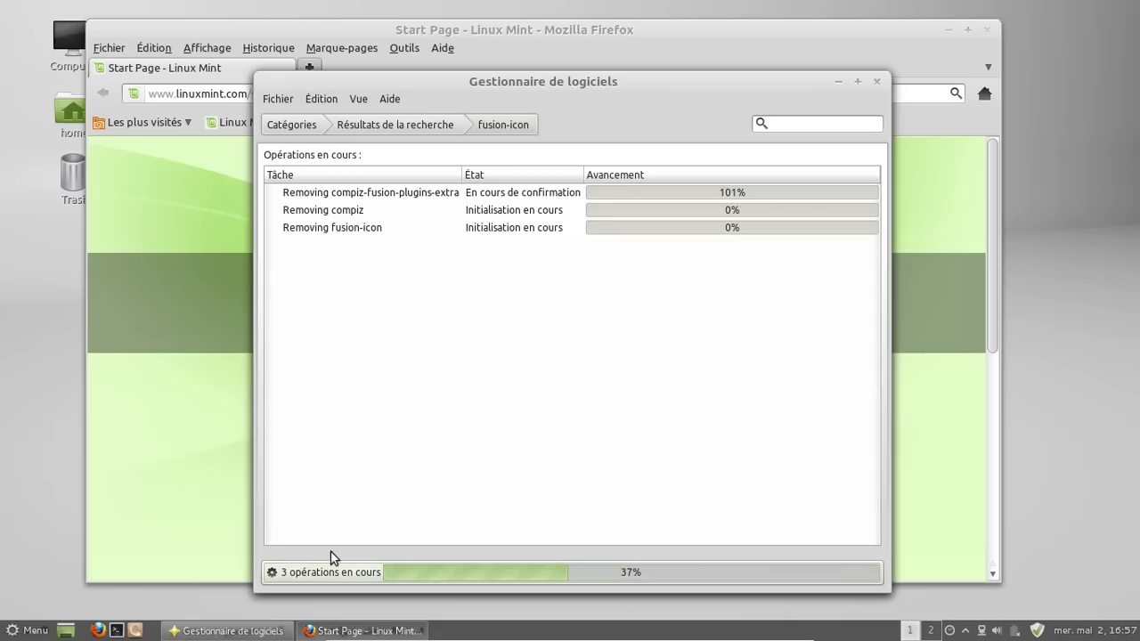
{"action": "left_click", "coordinate": [437, 197]}
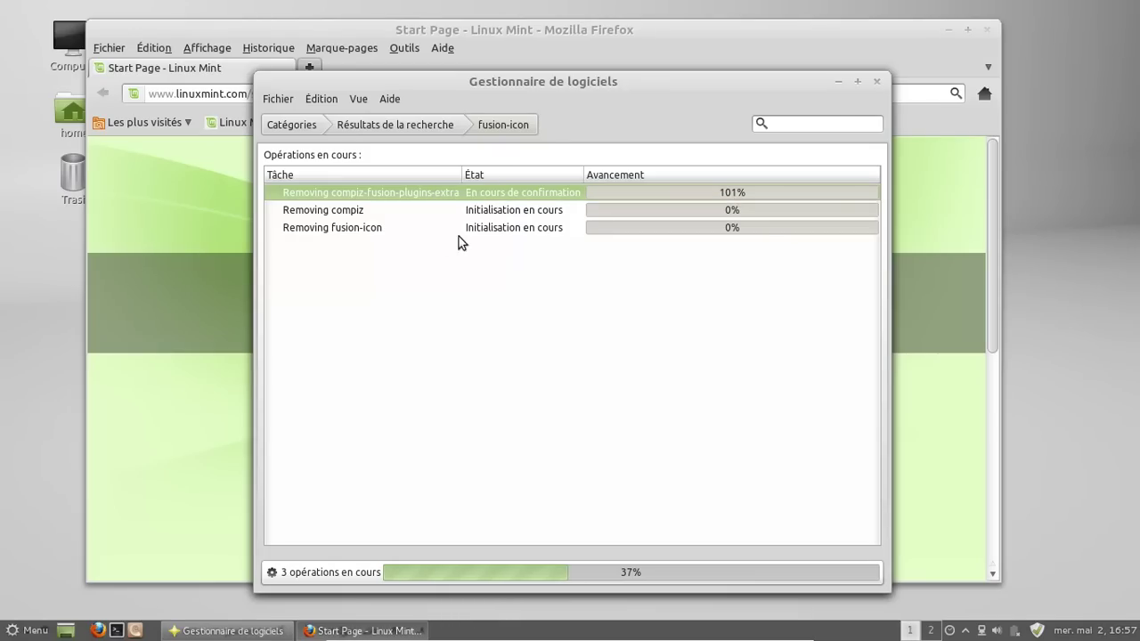
Bring the Firefox window to the front and close it
{"action": "left_click", "coordinate": [443, 47]}
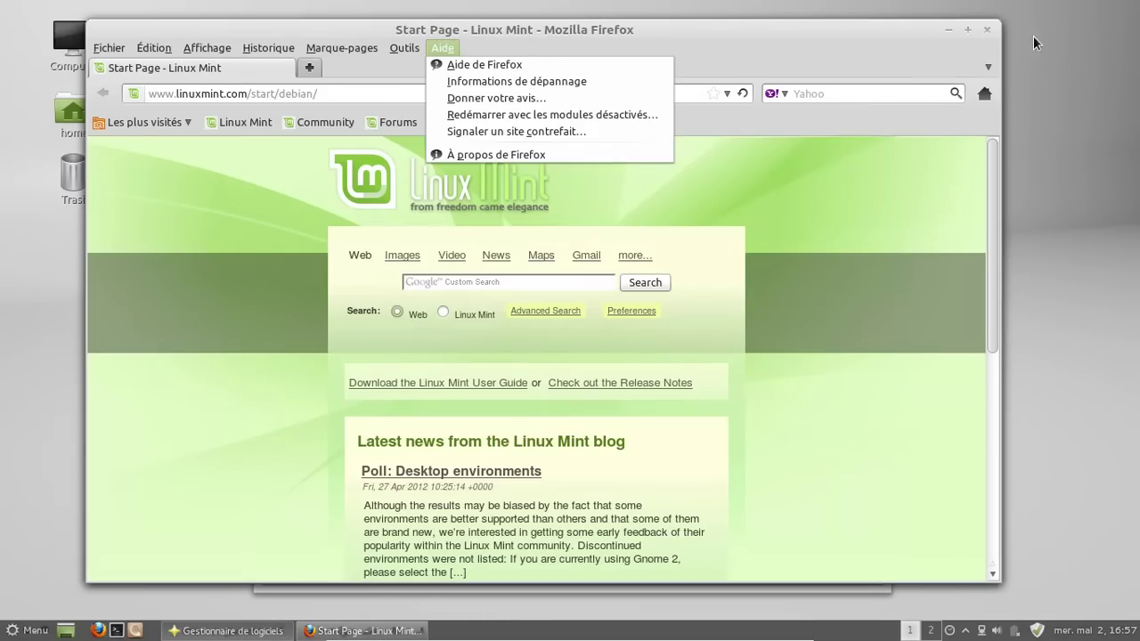
{"action": "left_click", "coordinate": [987, 32]}
{"action": "left_click", "coordinate": [987, 32]}
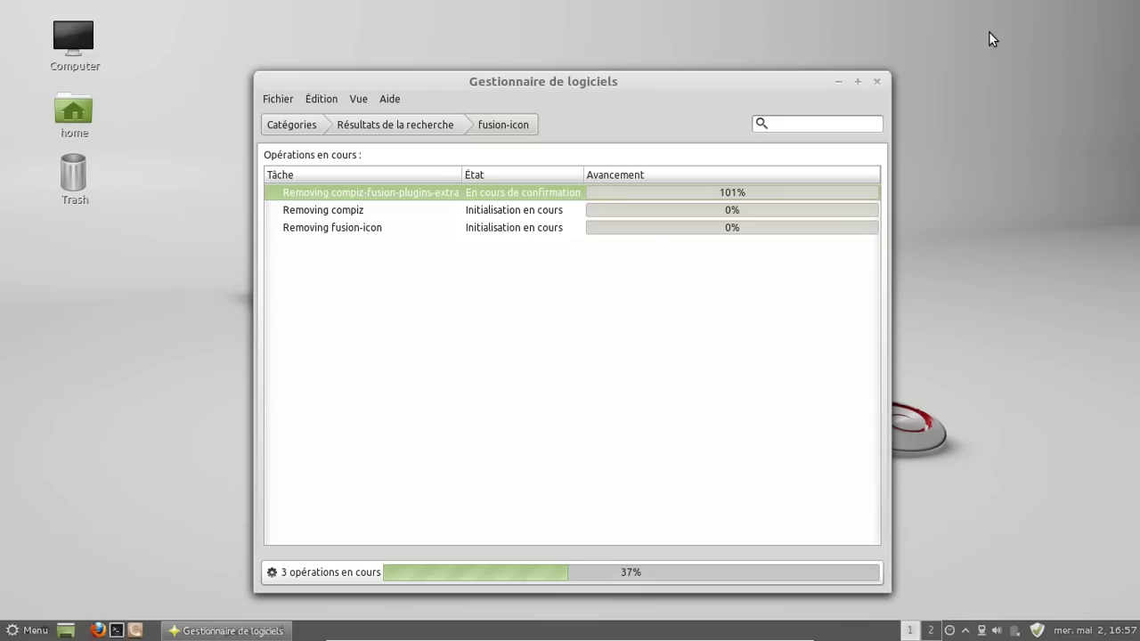
Follow the progress of the package removals in the list of ongoing operations
{"action": "left_click", "coordinate": [545, 216]}
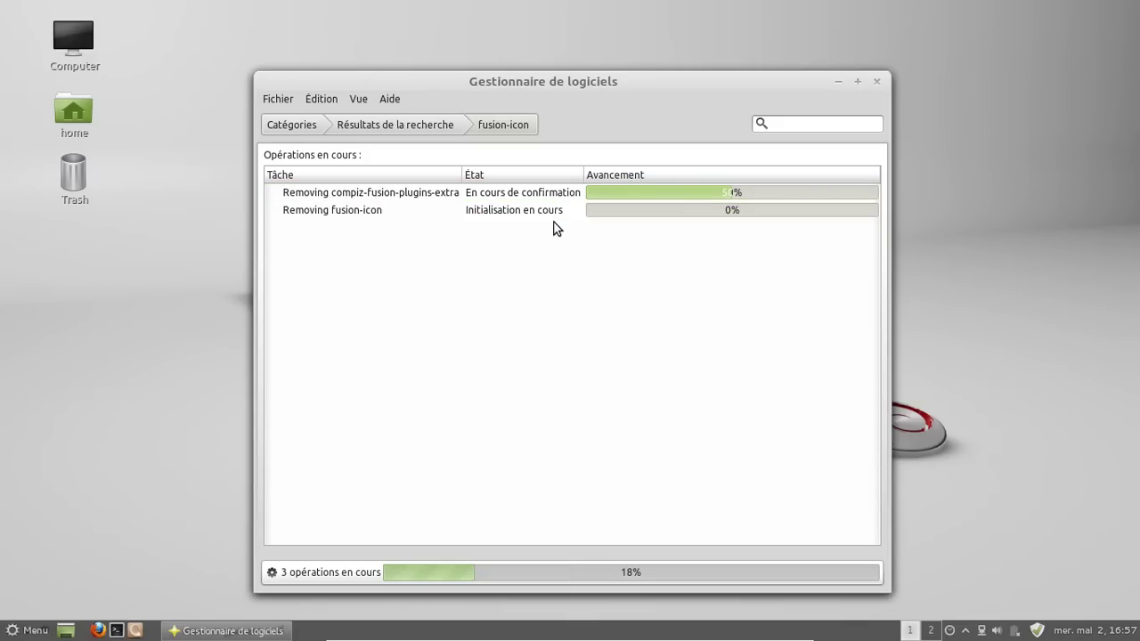
{"action": "left_click", "coordinate": [552, 213]}
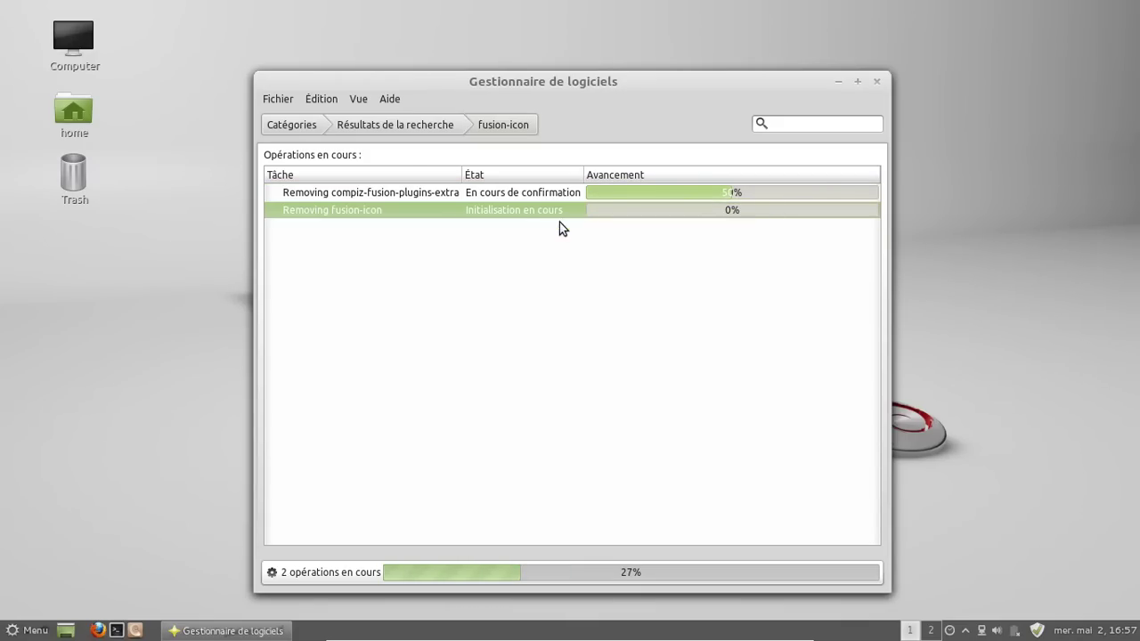
{"action": "left_click", "coordinate": [562, 195]}
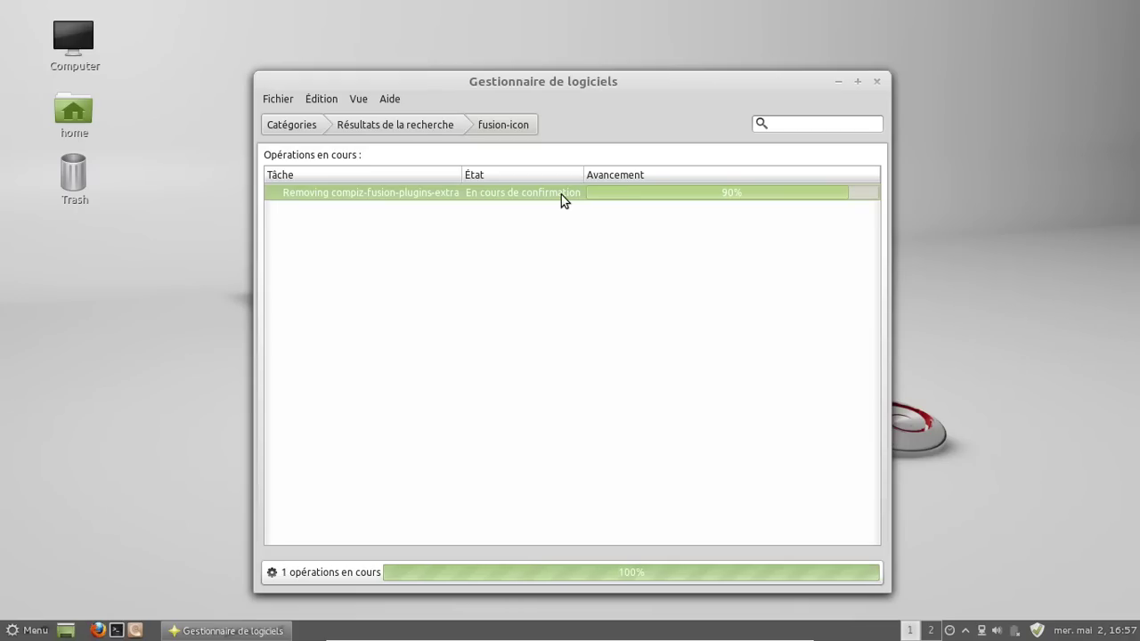
Reopen the compiz package from the search results and start its removal again, authenticating with the account password
{"action": "left_click", "coordinate": [425, 129]}
{"action": "double_click", "coordinate": [406, 213]}
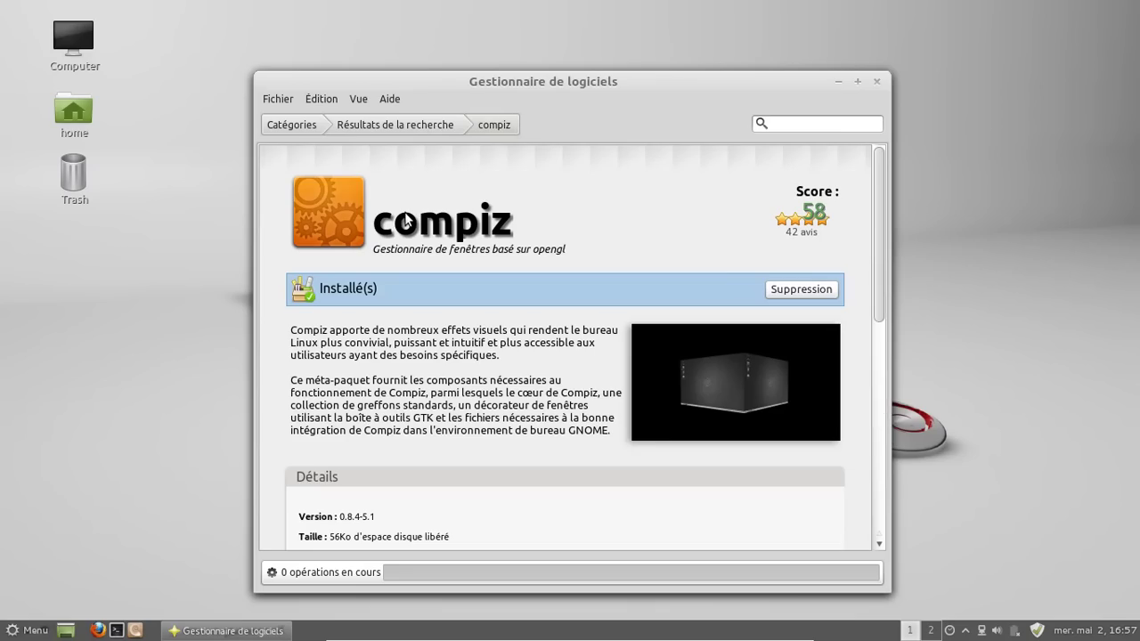
{"action": "left_click", "coordinate": [808, 288]}
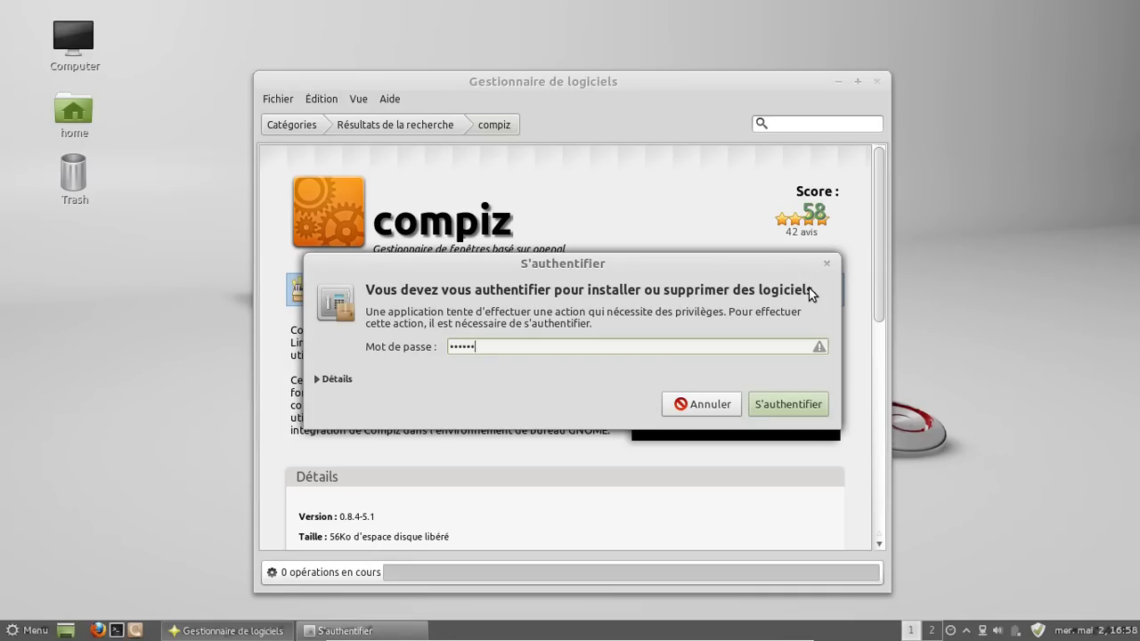
{"action": "key", "text": "Return"}
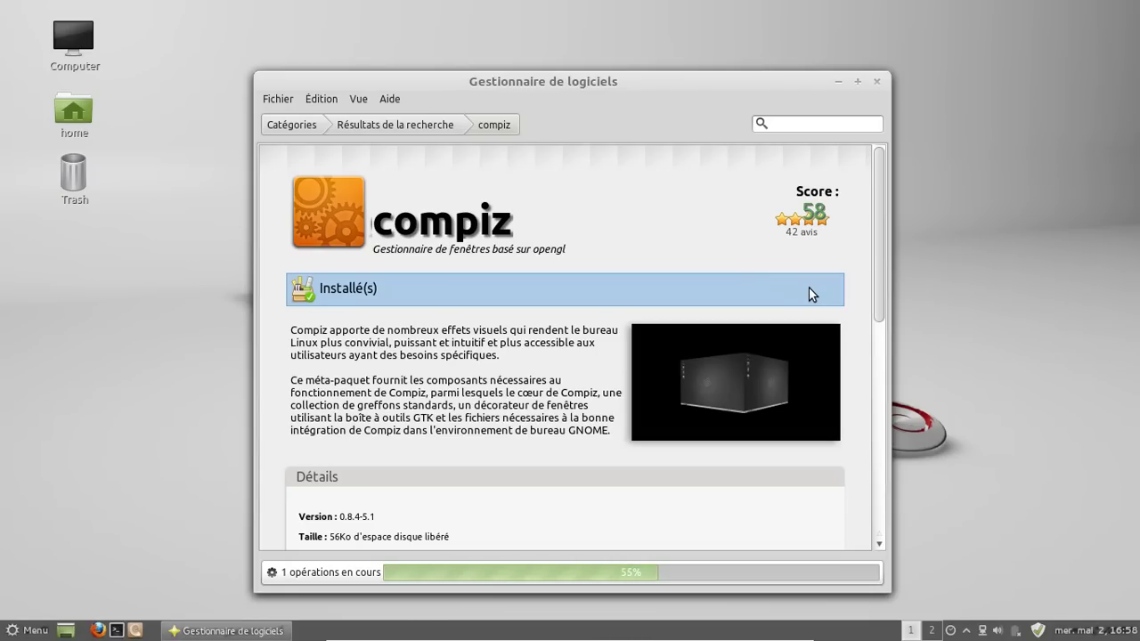
Check the installation status of compiz-fusion-plugins-extra on its package page
{"action": "left_click", "coordinate": [411, 127]}
{"action": "left_click", "coordinate": [397, 167]}
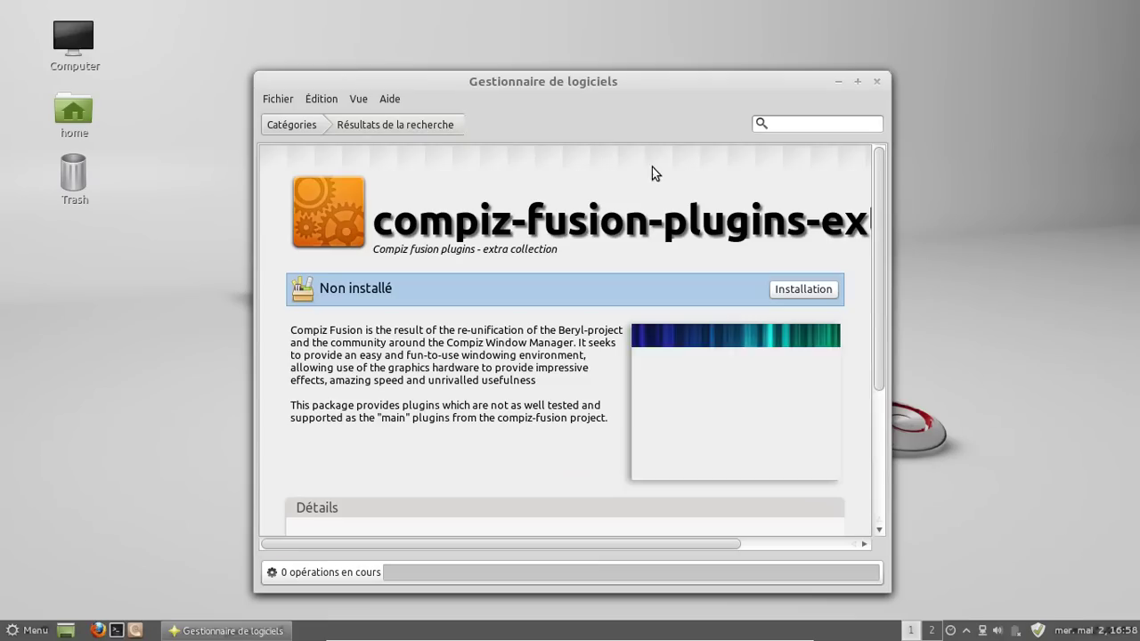
Start removing the compizconfig-settings-manager package from the search results, authenticating with the account password
{"action": "left_click", "coordinate": [392, 125]}
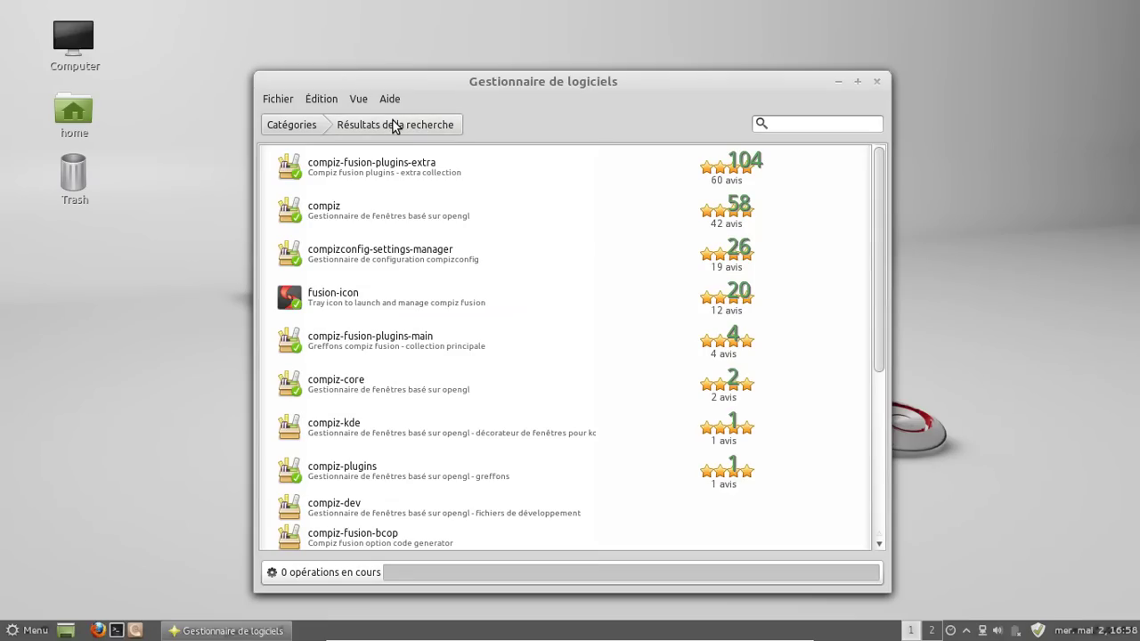
{"action": "left_click", "coordinate": [360, 256]}
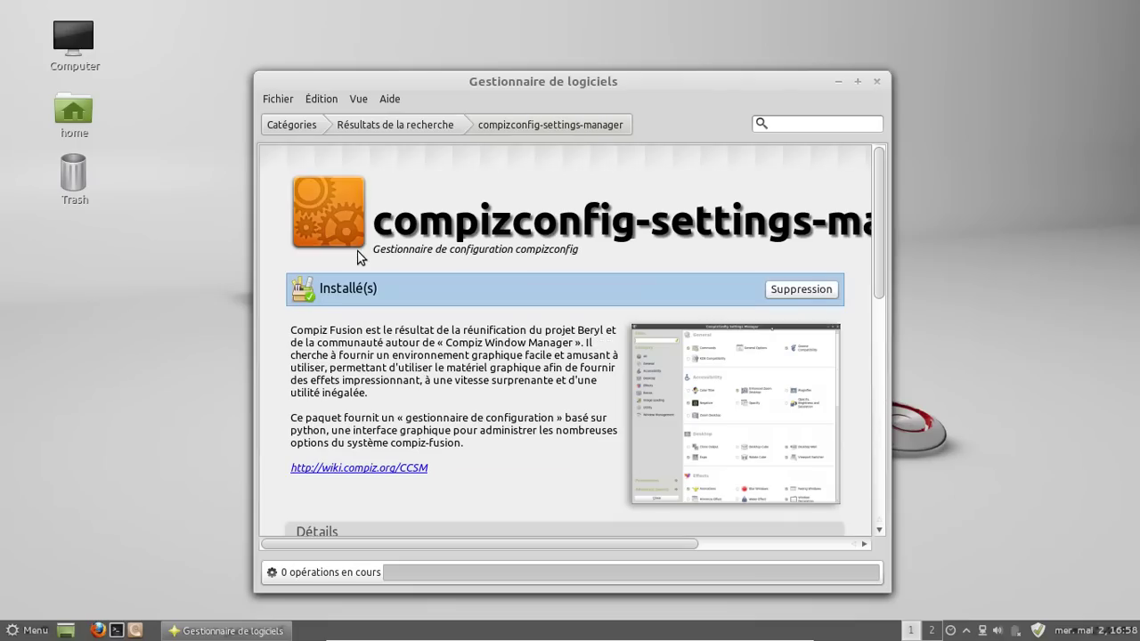
{"action": "left_click", "coordinate": [790, 290]}
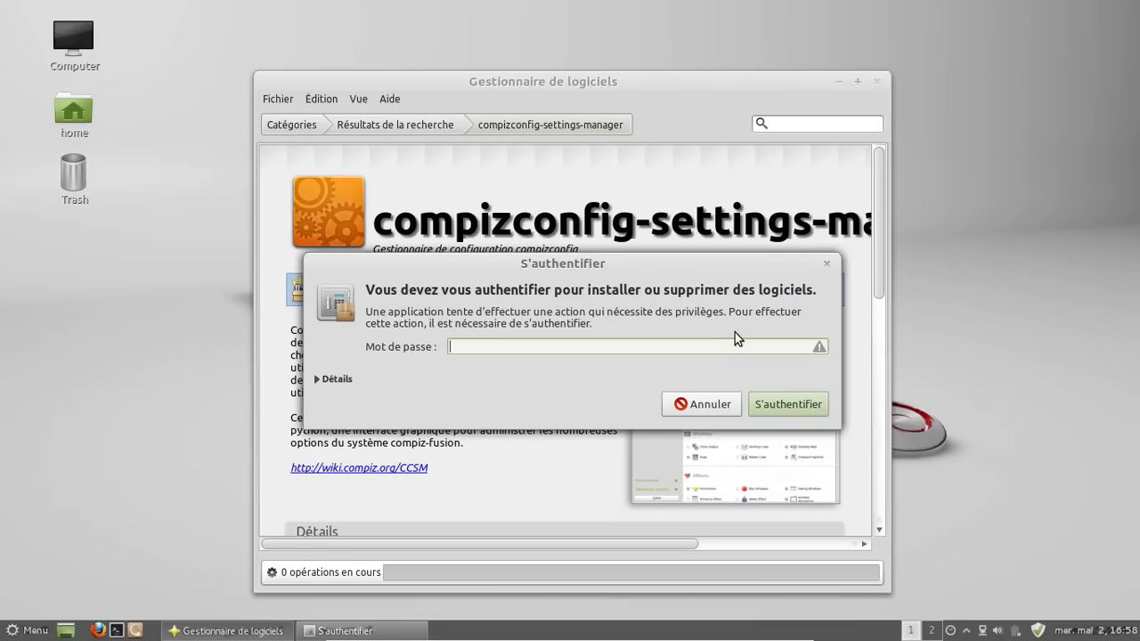
{"action": "type", "text": "••••••"}
{"action": "key", "text": "Return"}
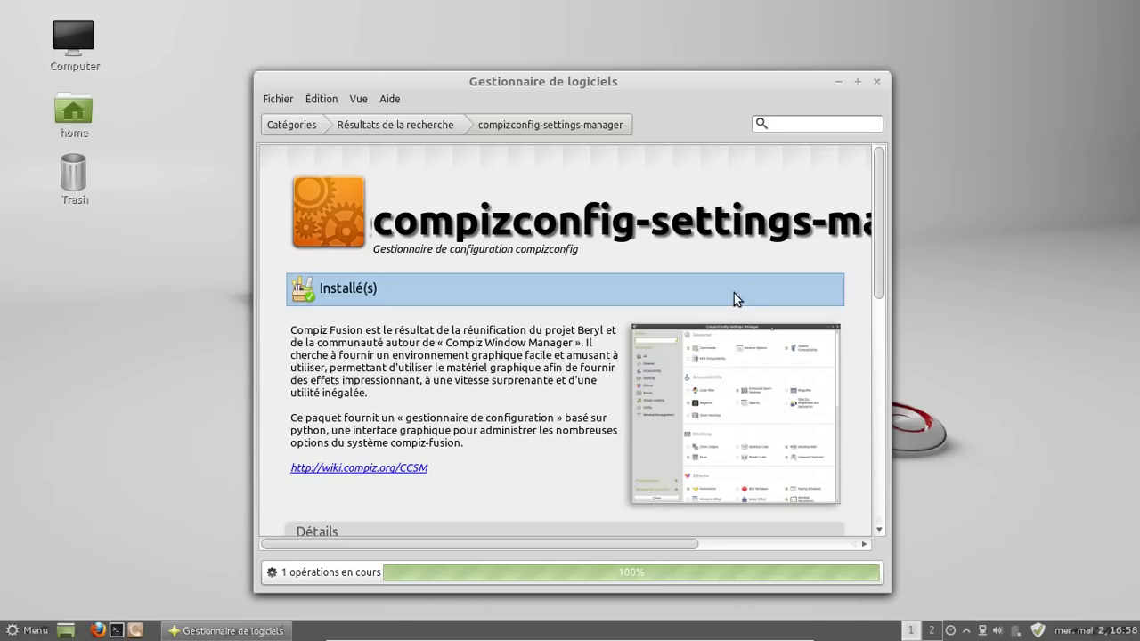
Start removing the fusion-icon package from the search results, authenticating with the account password
{"action": "left_click", "coordinate": [397, 124]}
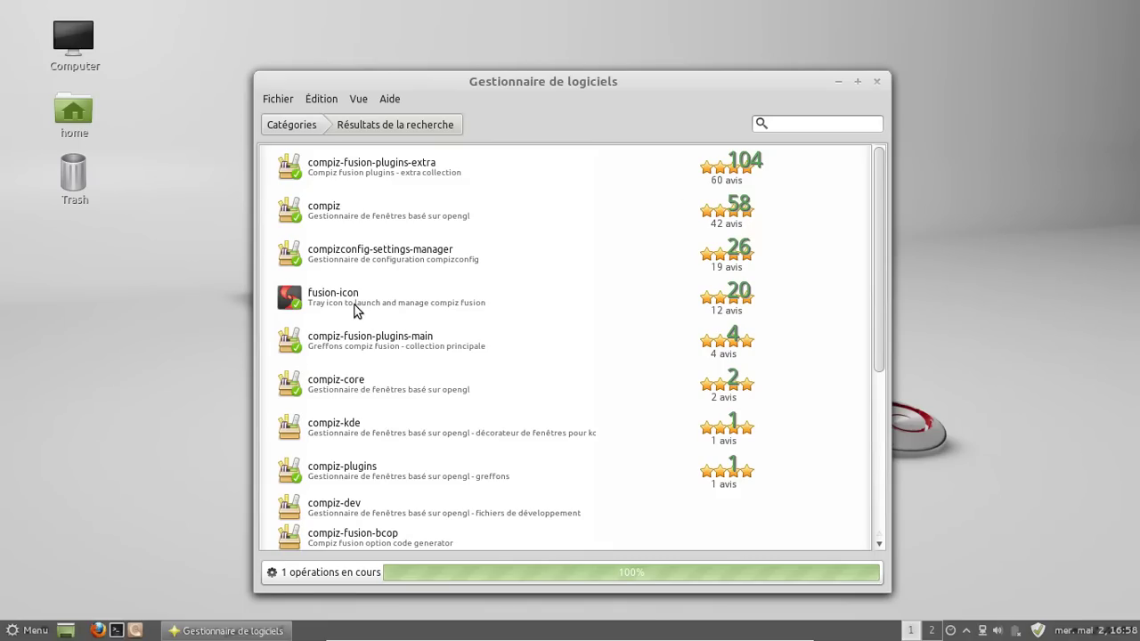
{"action": "left_click", "coordinate": [389, 302]}
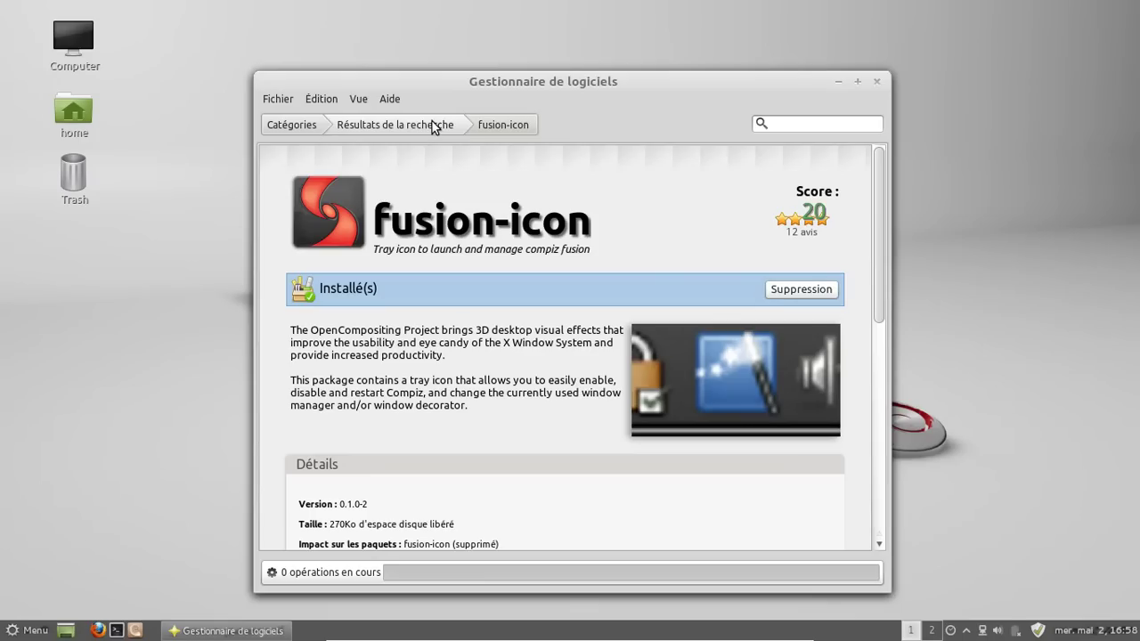
{"action": "left_click", "coordinate": [780, 289]}
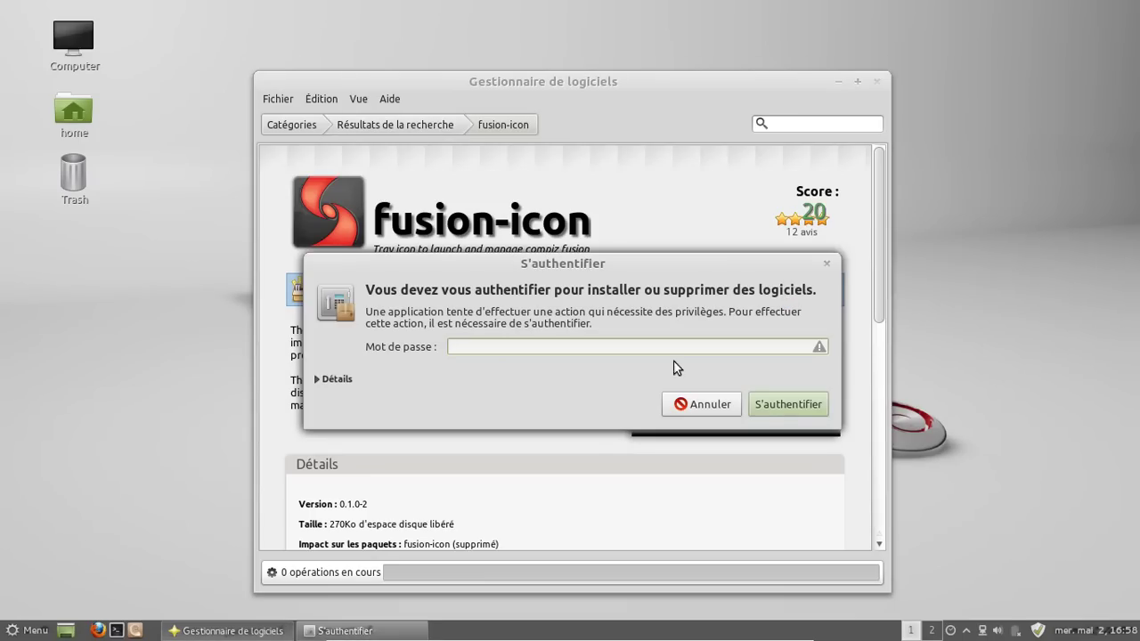
{"action": "type", "text": "•••••••"}
{"action": "key", "text": "Return"}
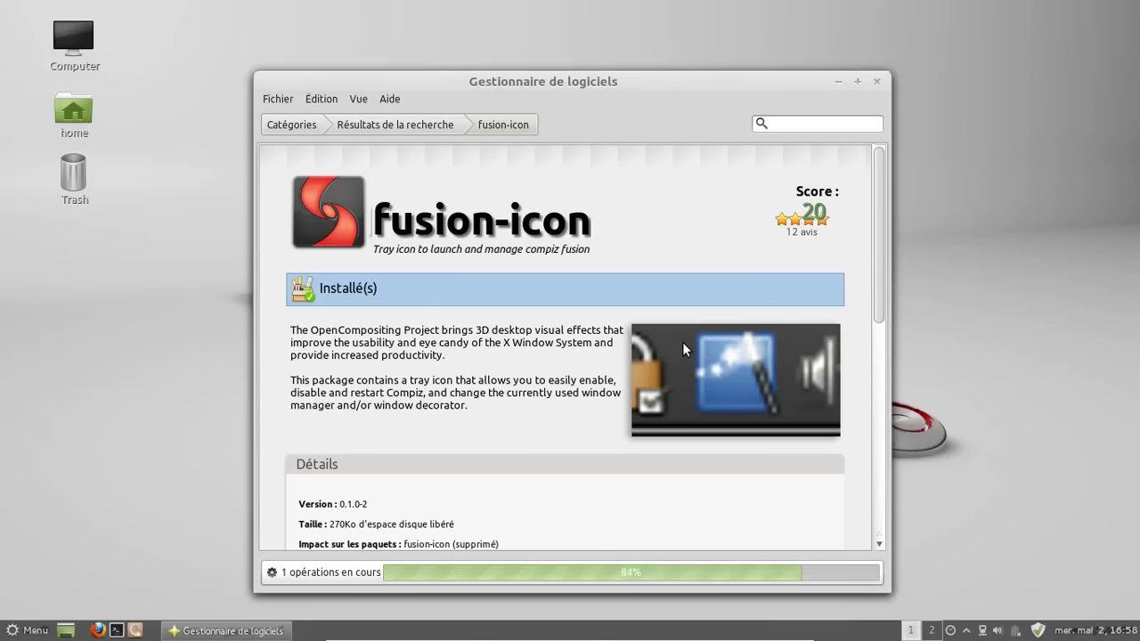
Start removing the compiz-core package from the search results, authenticating with the account password
{"action": "left_click", "coordinate": [434, 122]}
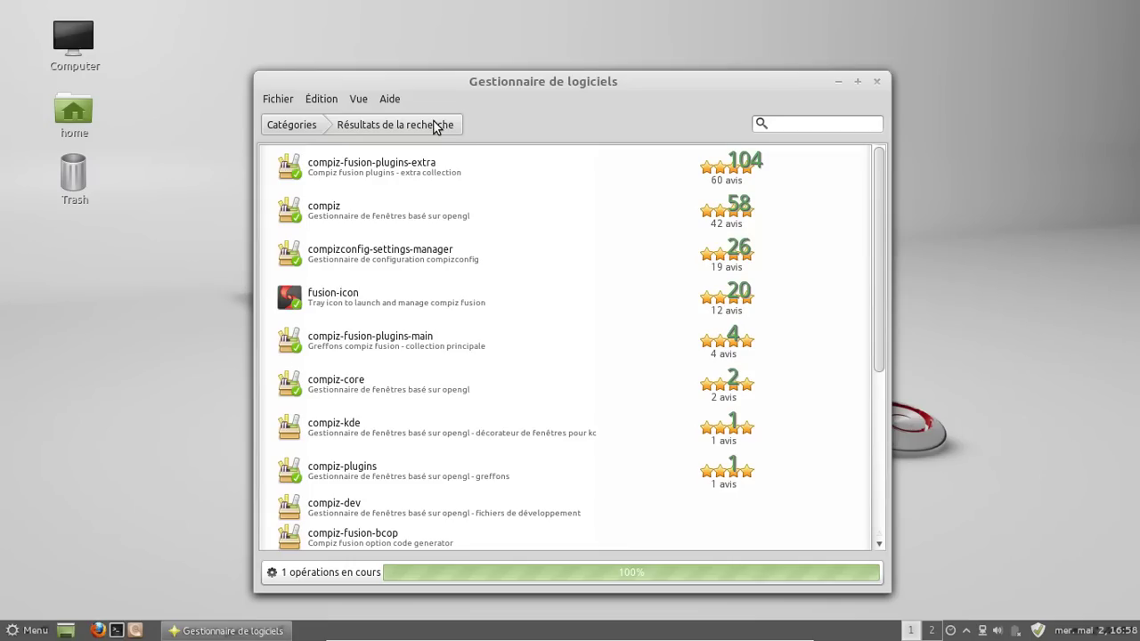
{"action": "left_click", "coordinate": [374, 384]}
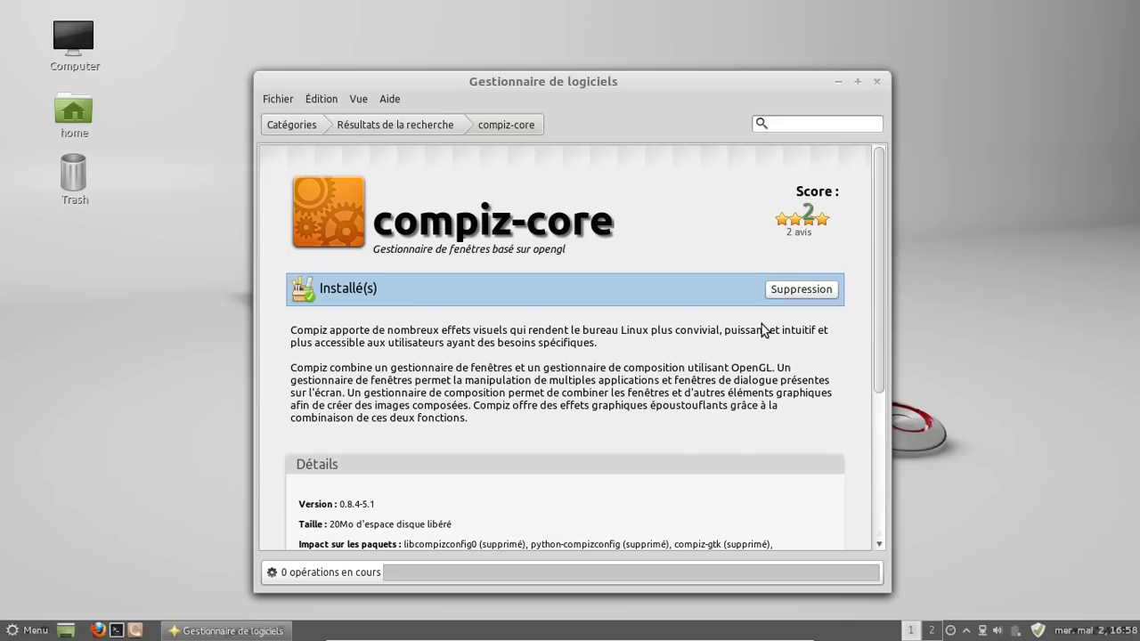
{"action": "left_click", "coordinate": [776, 296]}
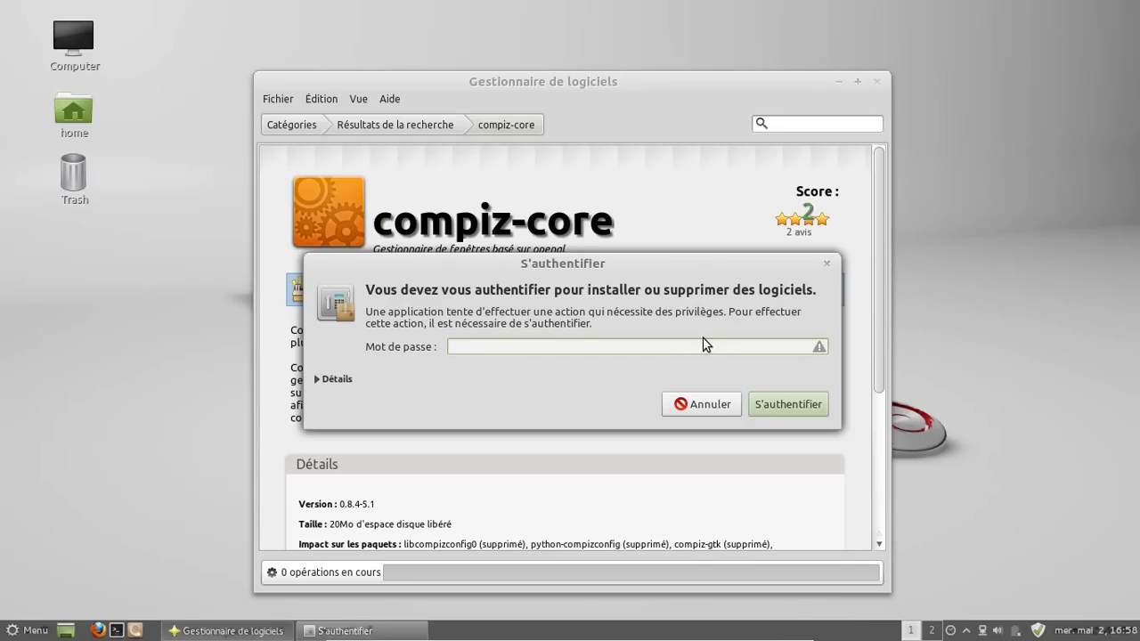
{"action": "key", "text": "Return"}
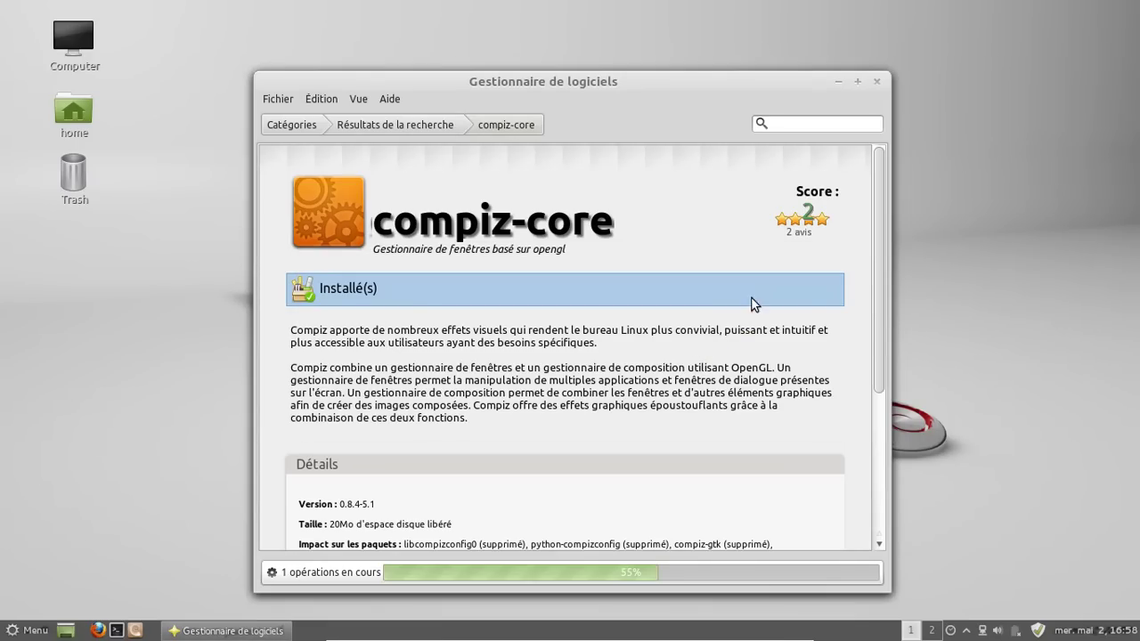
Examine the details, package impact and reviews on the compiz-core page
{"action": "left_click_drag", "start_coordinate": [877, 204], "coordinate": [879, 298]}
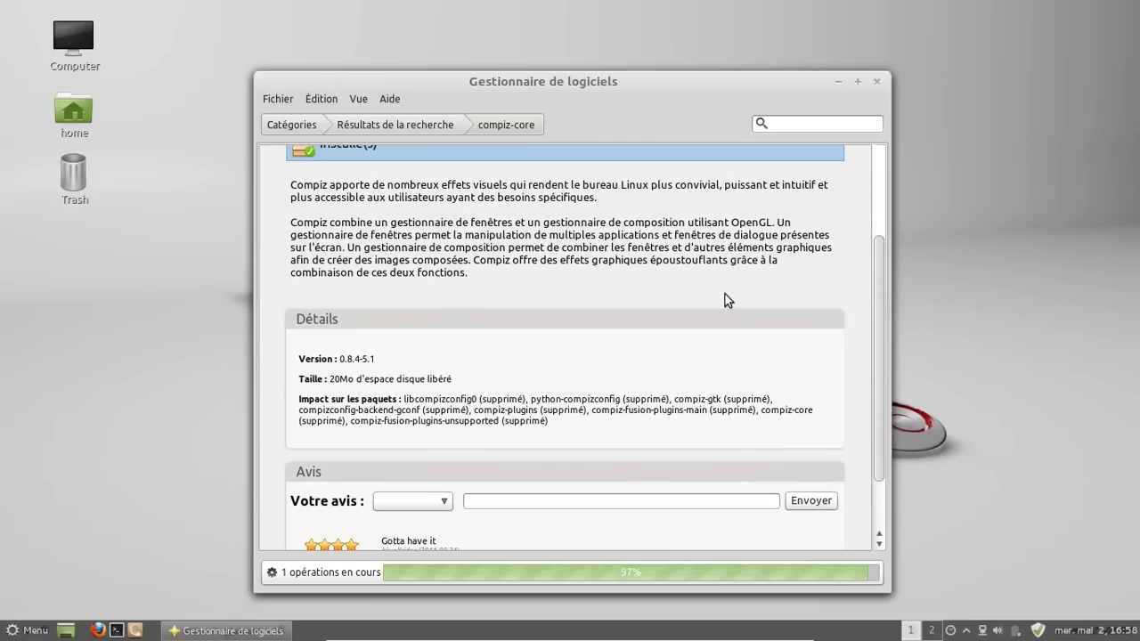
{"action": "left_click_drag", "start_coordinate": [878, 265], "coordinate": [878, 324]}
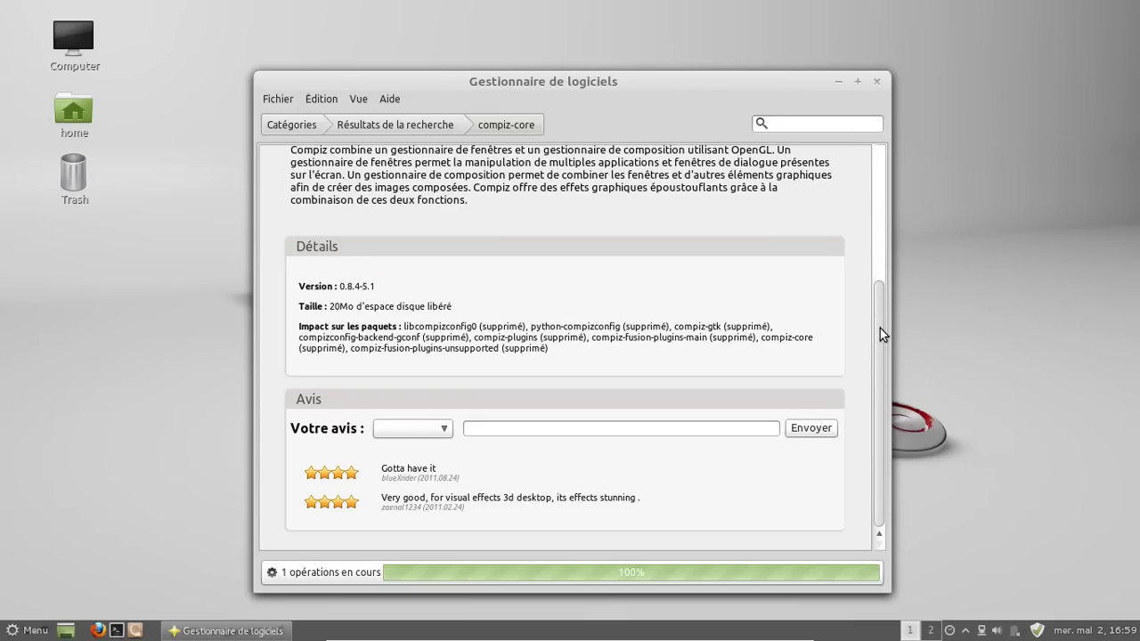
{"action": "left_click_drag", "start_coordinate": [880, 328], "coordinate": [871, 174]}
Return to the category overview and search again for "compiz" to refresh the packages' installation status
{"action": "left_click", "coordinate": [429, 131]}
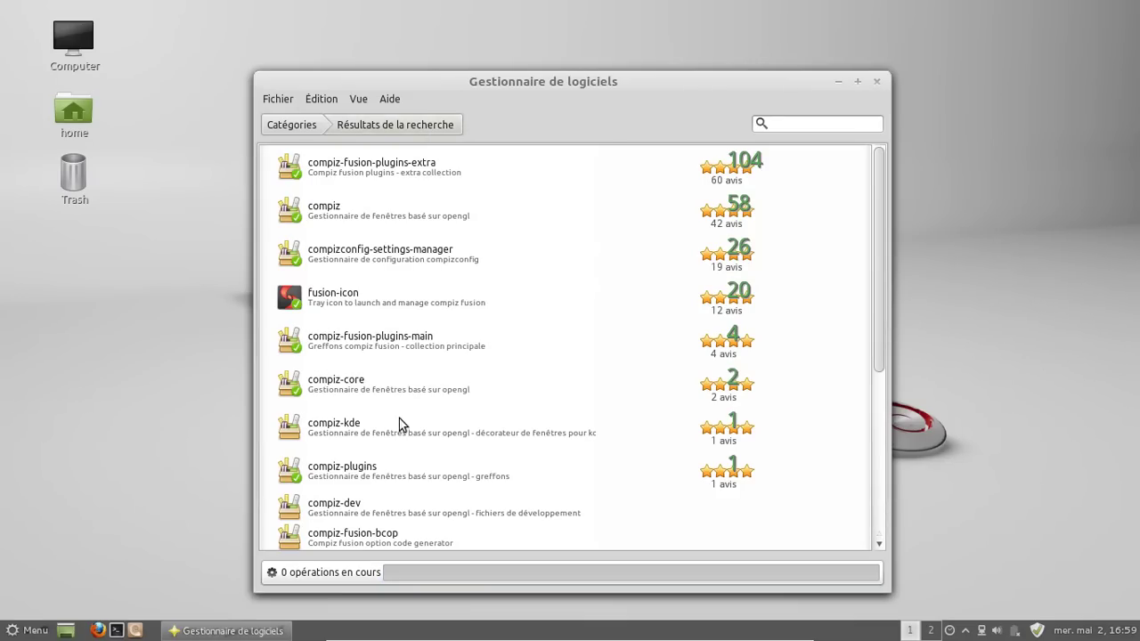
{"action": "left_click", "coordinate": [289, 126]}
{"action": "left_click", "coordinate": [808, 125]}
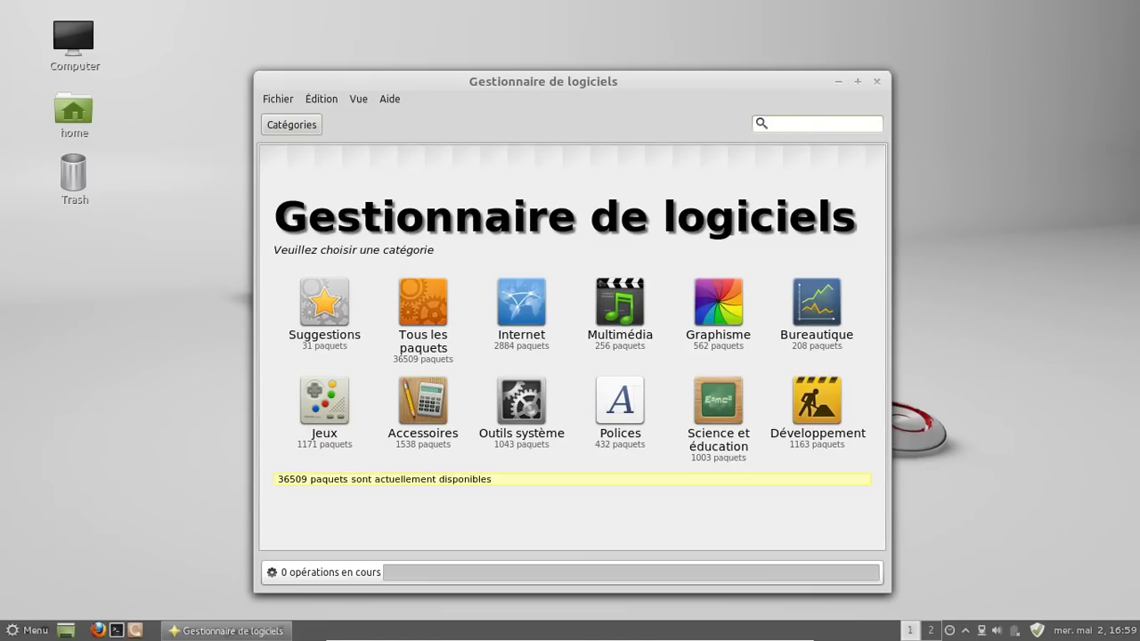
{"action": "type", "text": "compiz"}
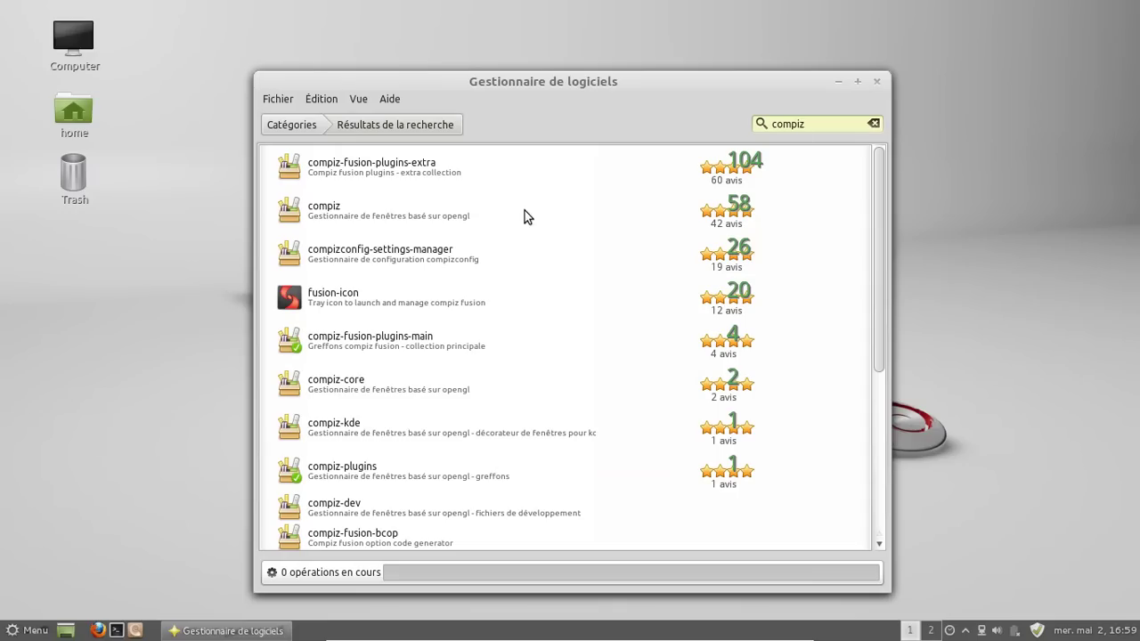
Try to remove the compiz-fusion-plugins-main package, authenticating with the account password, and look over its package page
{"action": "left_click", "coordinate": [354, 342]}
{"action": "left_click", "coordinate": [803, 285]}
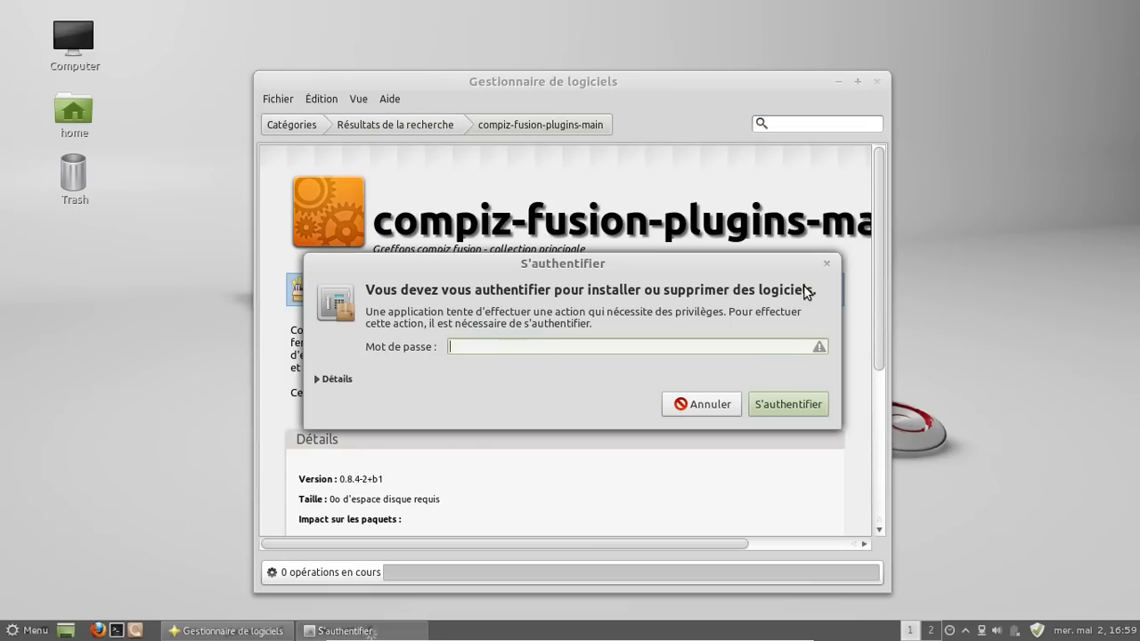
{"action": "type", "text": "•••••"}
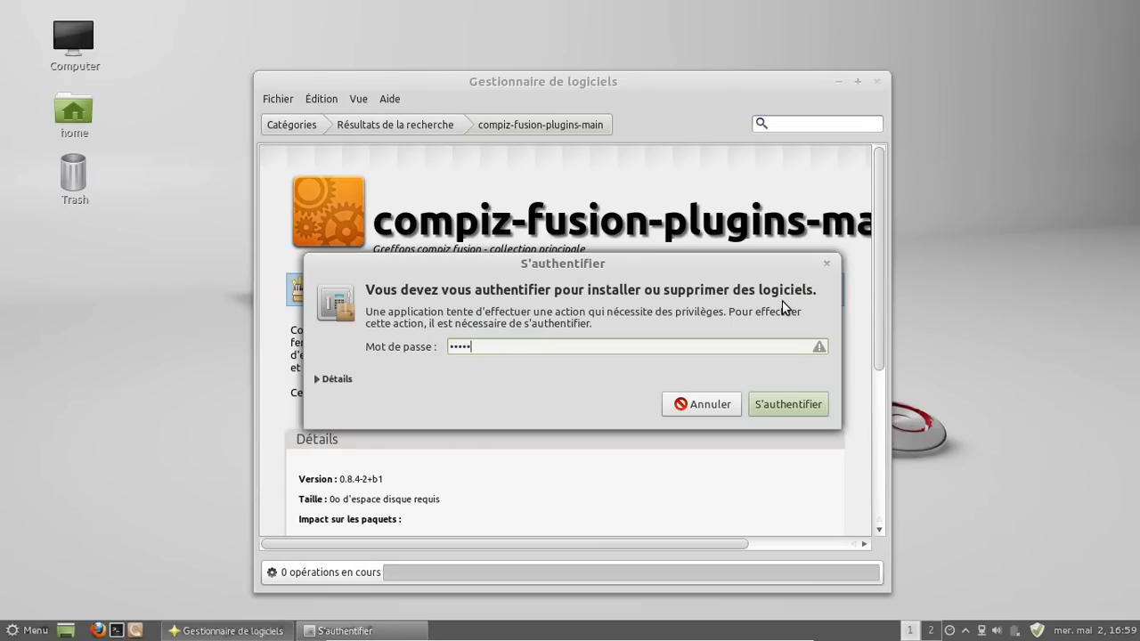
{"action": "type", "text": "•••"}
{"action": "key", "text": "Return"}
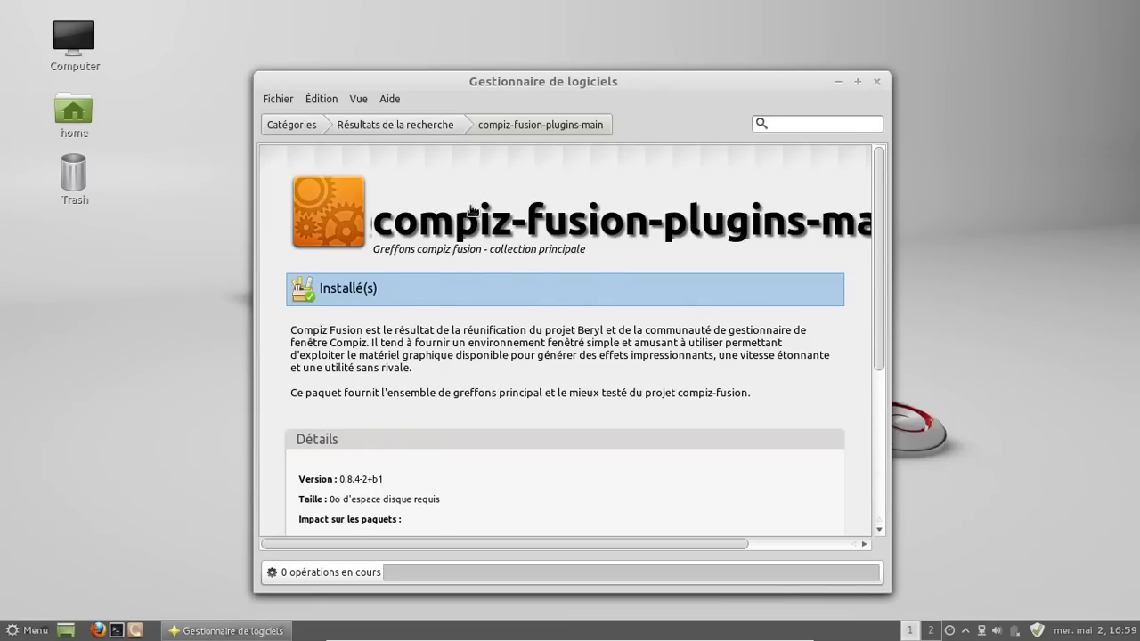
{"action": "scroll", "coordinate": [650, 383], "scroll_direction": "down", "scroll_amount": 2}
{"action": "scroll", "coordinate": [650, 382], "scroll_direction": "up", "scroll_amount": 1}
{"action": "scroll", "coordinate": [648, 385], "scroll_direction": "up", "scroll_amount": 1}
Leave the compiz-fusion-plugins-main page for the category overview and run a new search for "compiz"
{"action": "left_click", "coordinate": [391, 125]}
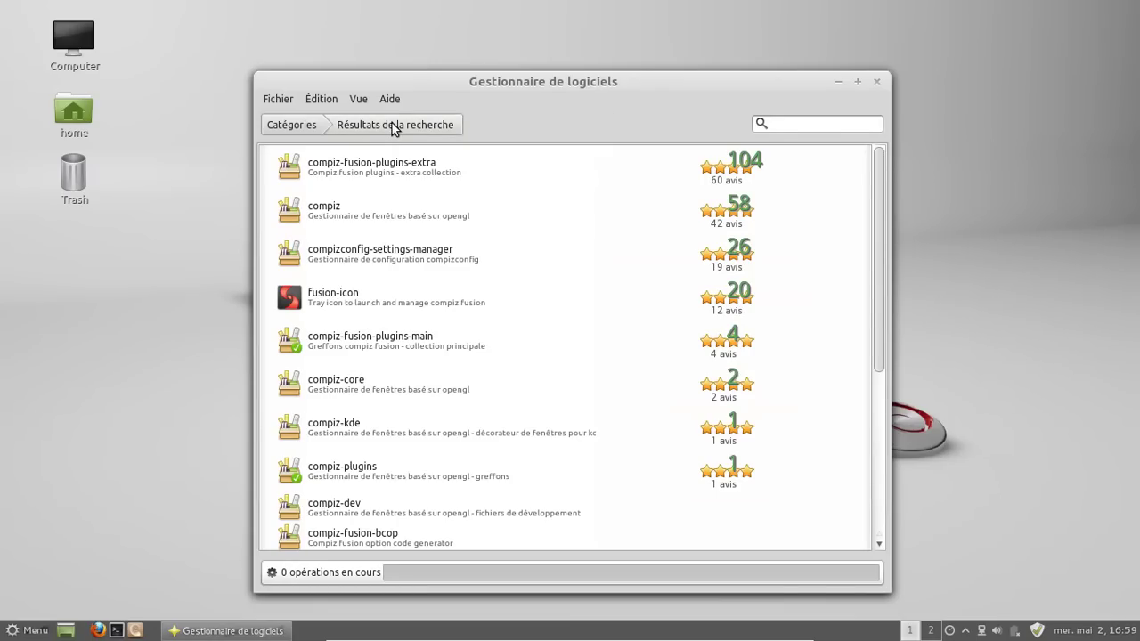
{"action": "left_click", "coordinate": [361, 567]}
{"action": "left_click", "coordinate": [292, 125]}
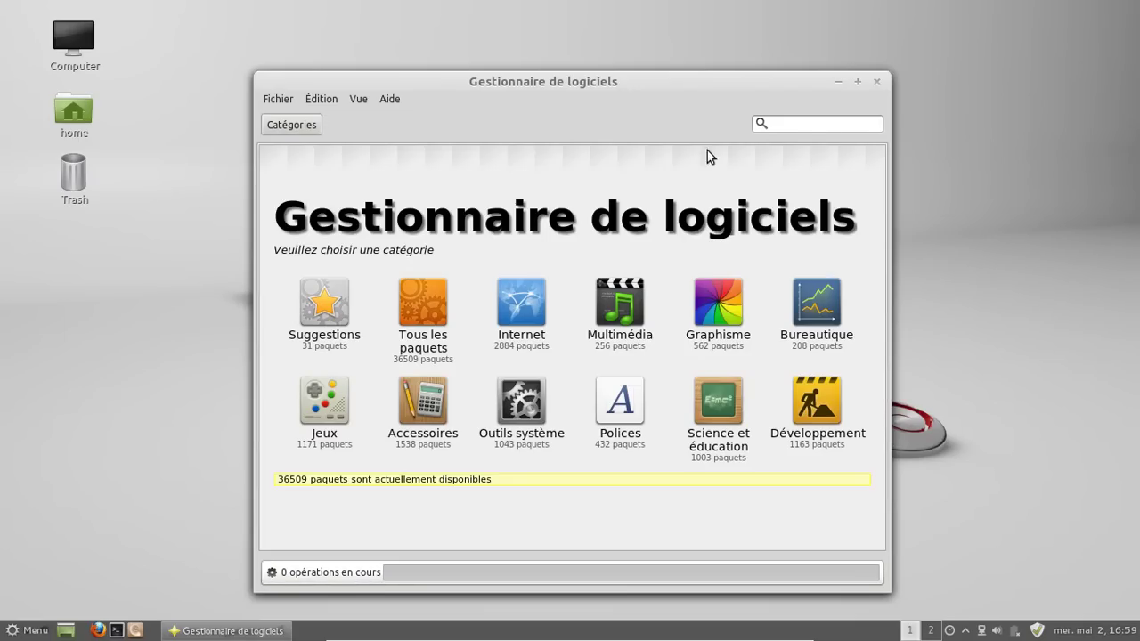
{"action": "left_click", "coordinate": [784, 129]}
{"action": "type", "text": "comp"}
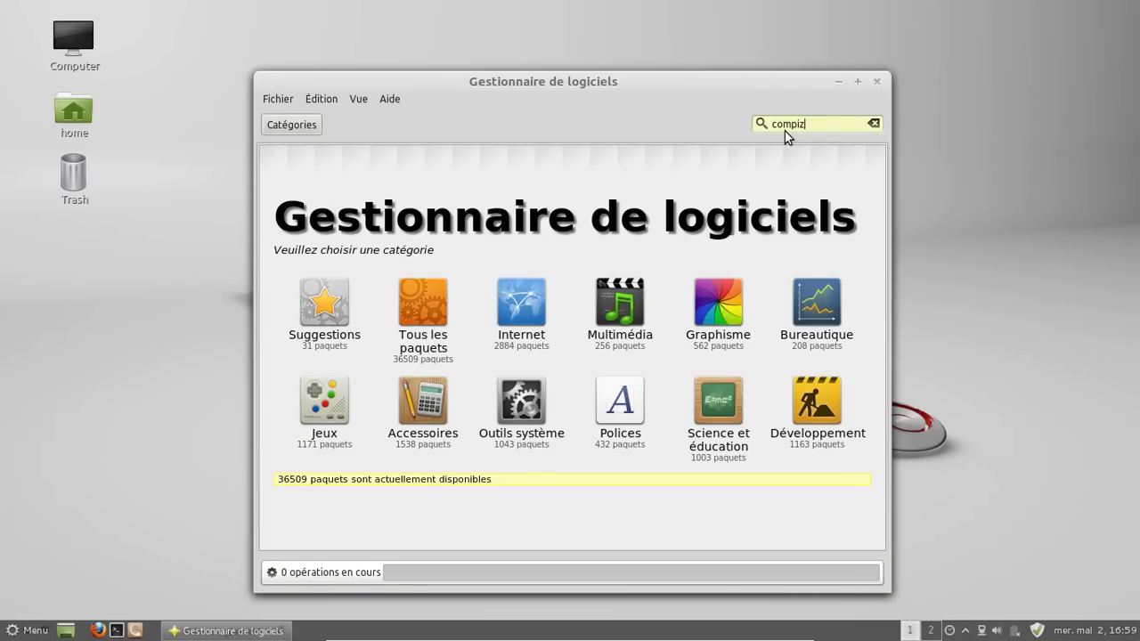
{"action": "type", "text": "iz"}
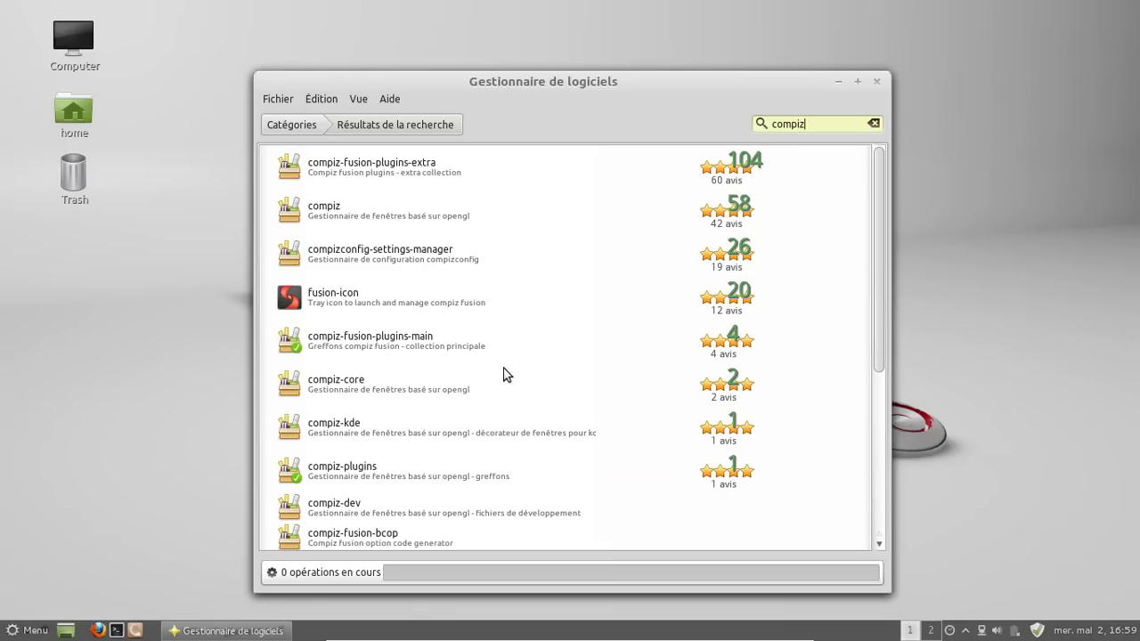
Retry the removal of compiz-fusion-plugins-main from the refreshed results, authenticating with the account password
{"action": "left_click", "coordinate": [336, 341]}
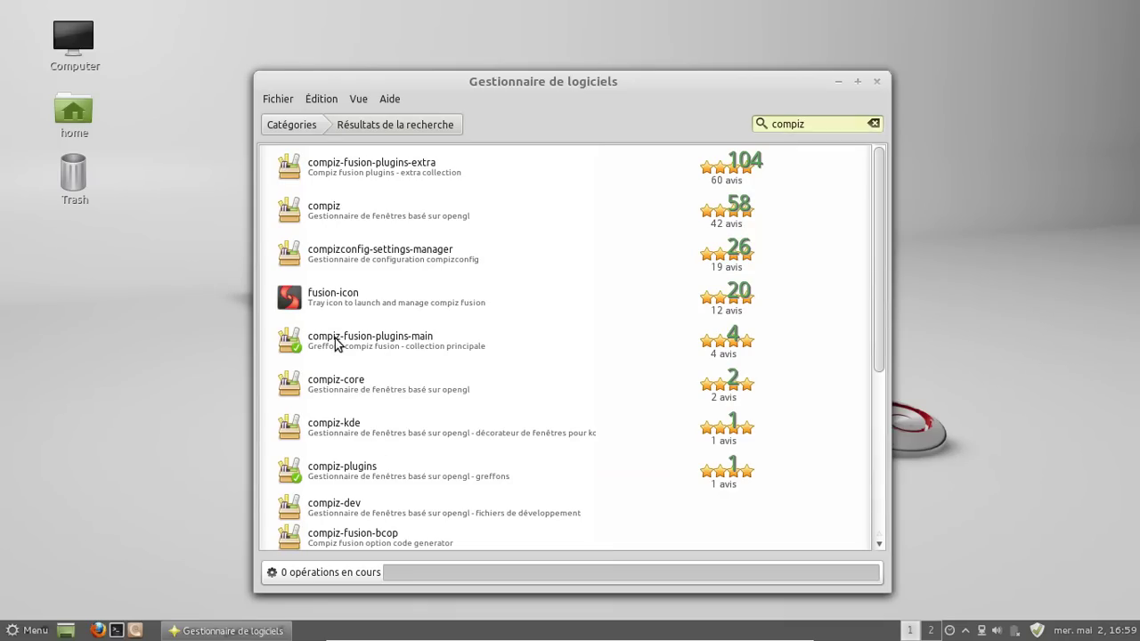
{"action": "left_click", "coordinate": [786, 291]}
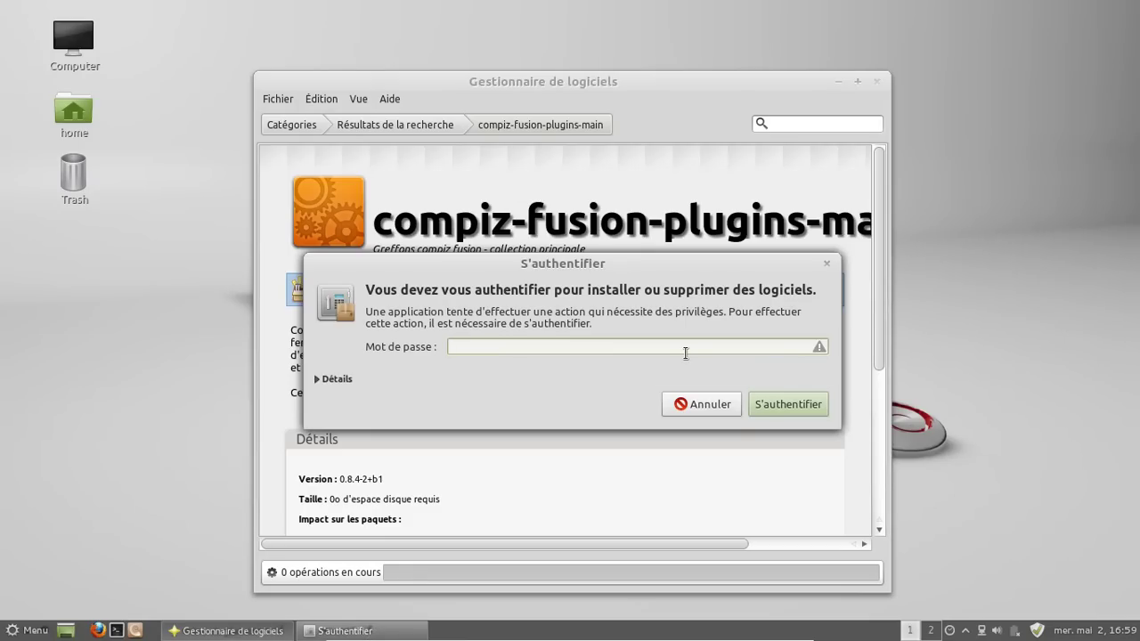
{"action": "key", "text": "Return"}
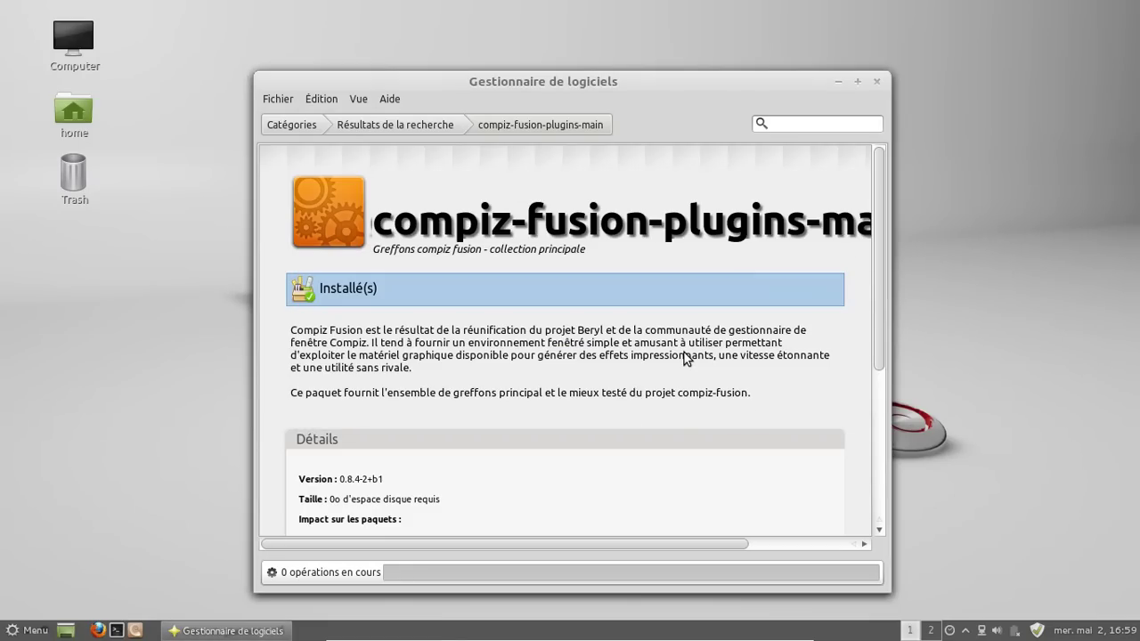
Request the removal of the compizconfig-backend-gconf package from the search results, authenticating with the account password
{"action": "left_click", "coordinate": [428, 127]}
{"action": "scroll", "coordinate": [619, 277], "scroll_direction": "down", "scroll_amount": 2}
{"action": "scroll", "coordinate": [622, 279], "scroll_direction": "down", "scroll_amount": 1}
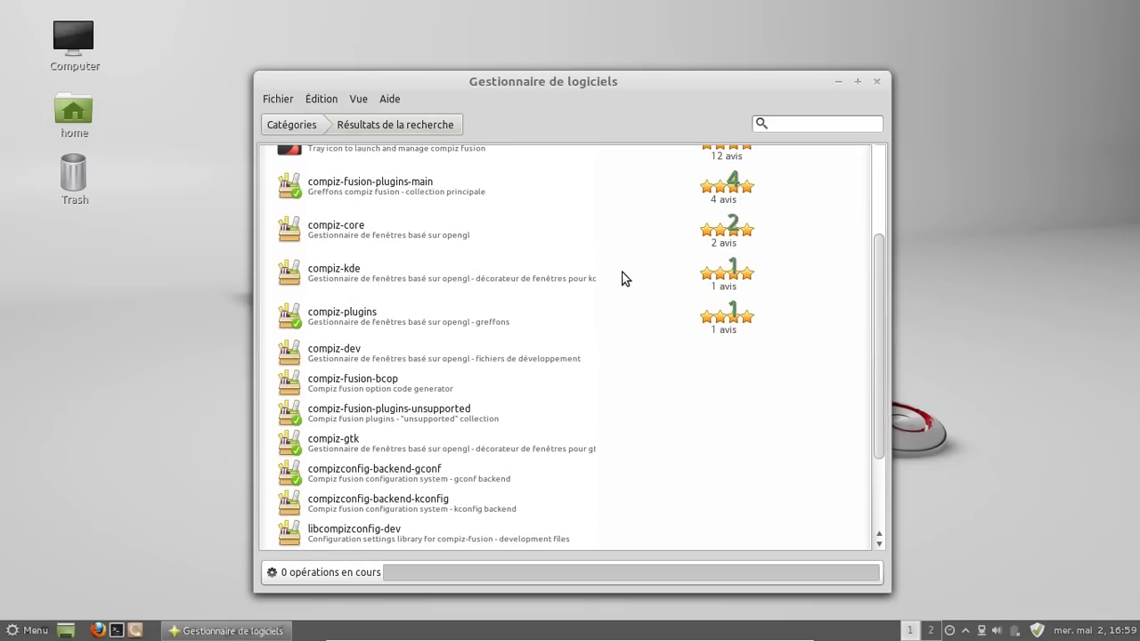
{"action": "left_click", "coordinate": [416, 470]}
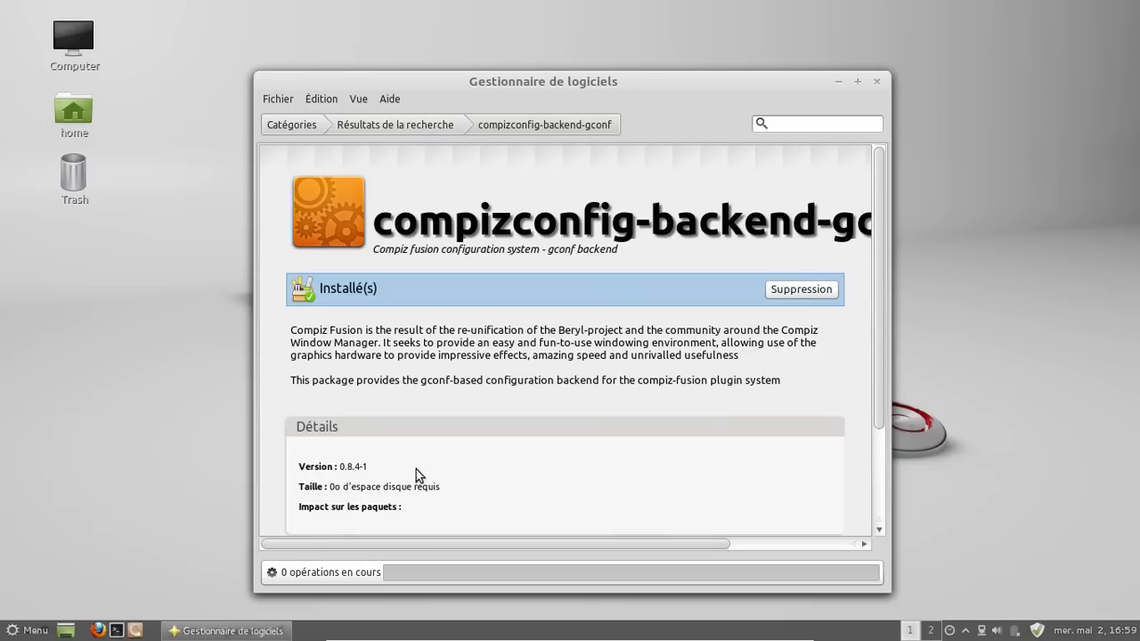
{"action": "left_click", "coordinate": [800, 288]}
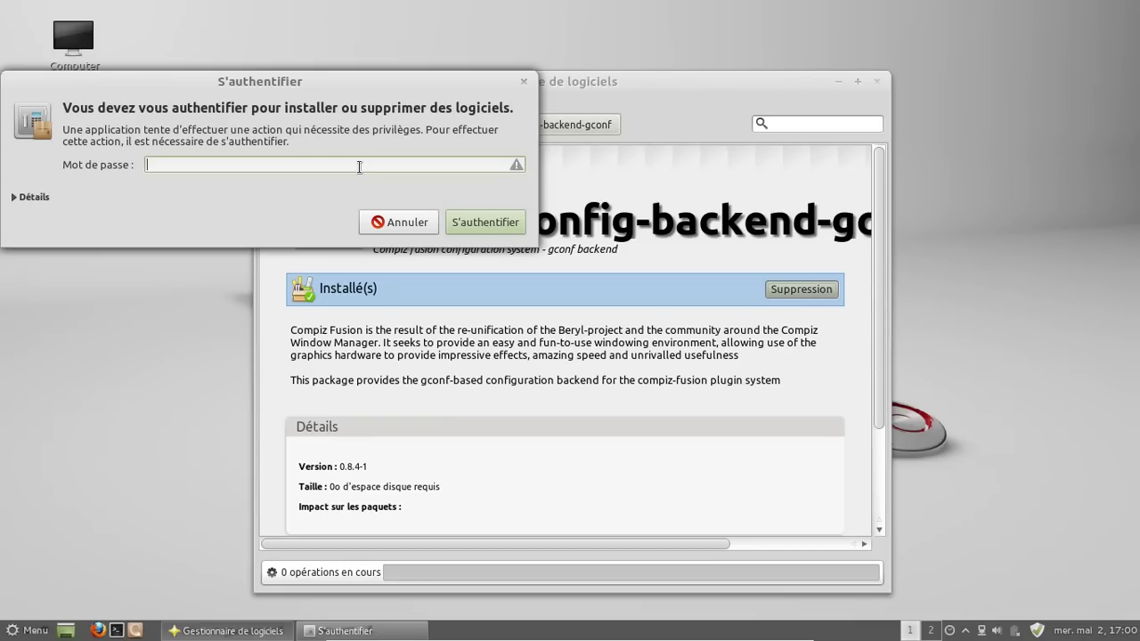
{"action": "key", "text": "Return"}
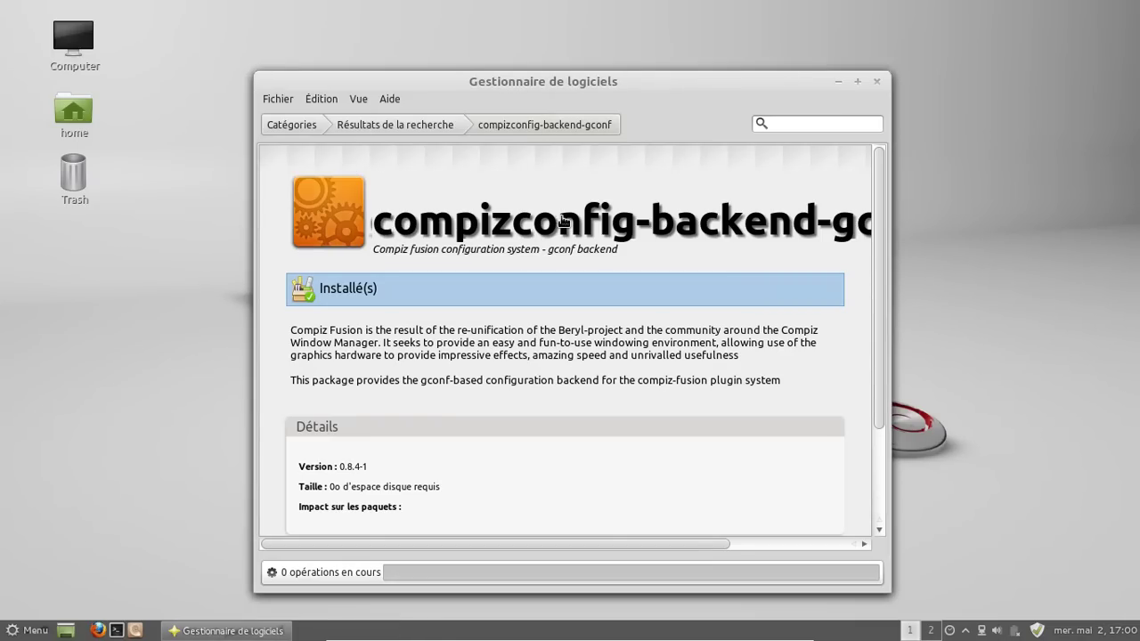
Request the removal of the python-compizconfig package at the end of the search results, authenticating with the account password
{"action": "left_click", "coordinate": [422, 126]}
{"action": "scroll", "coordinate": [669, 274], "scroll_direction": "down", "scroll_amount": 3}
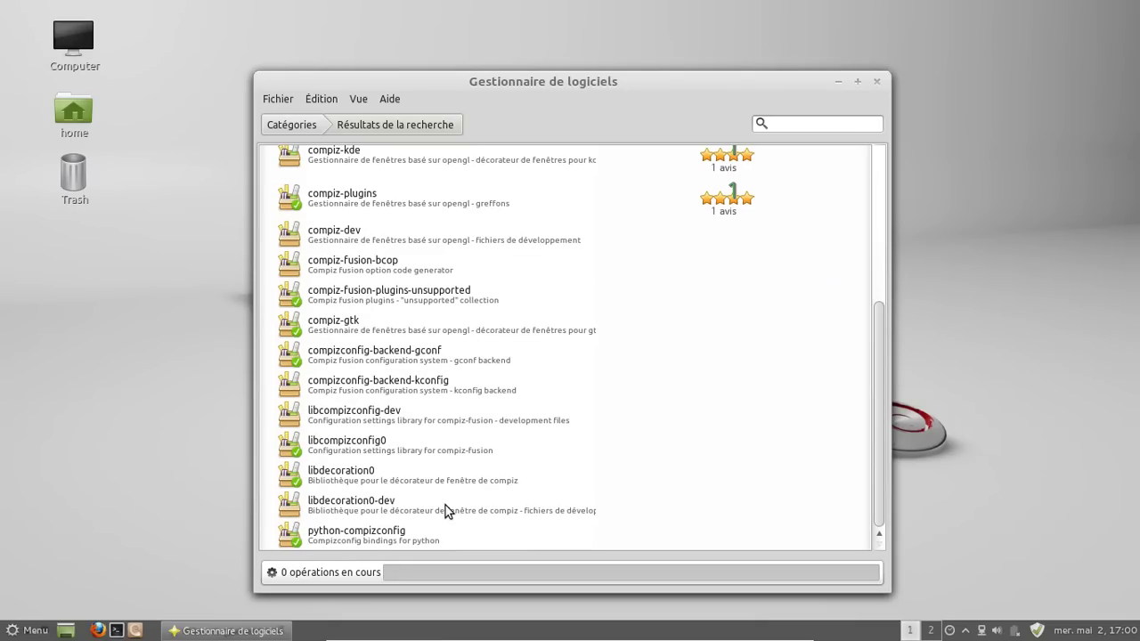
{"action": "left_click", "coordinate": [404, 528]}
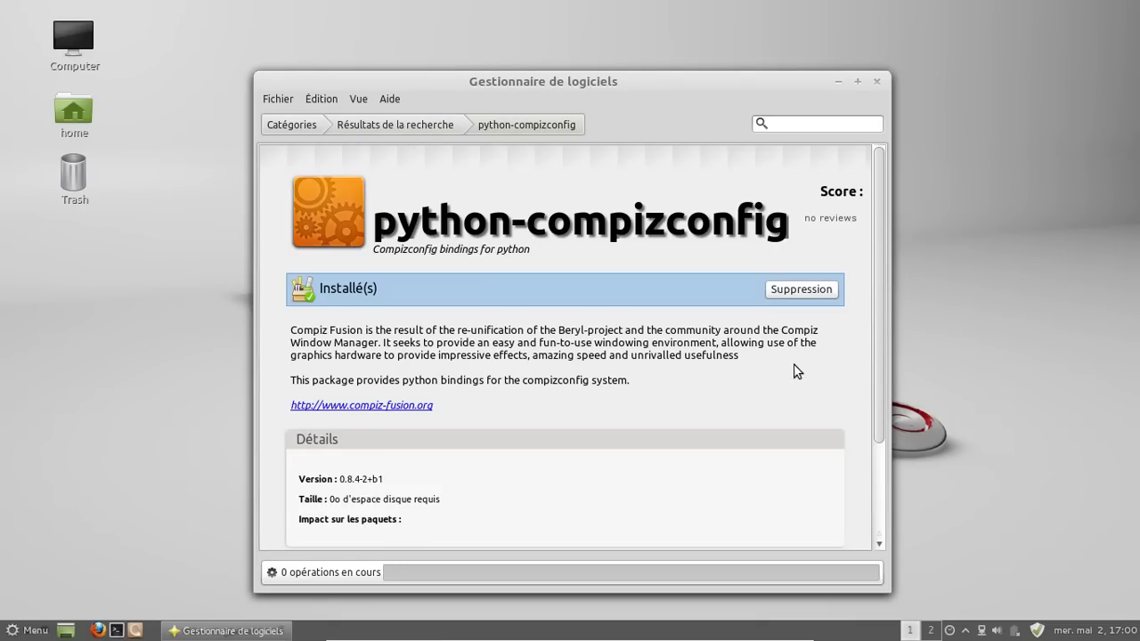
{"action": "left_click", "coordinate": [789, 293]}
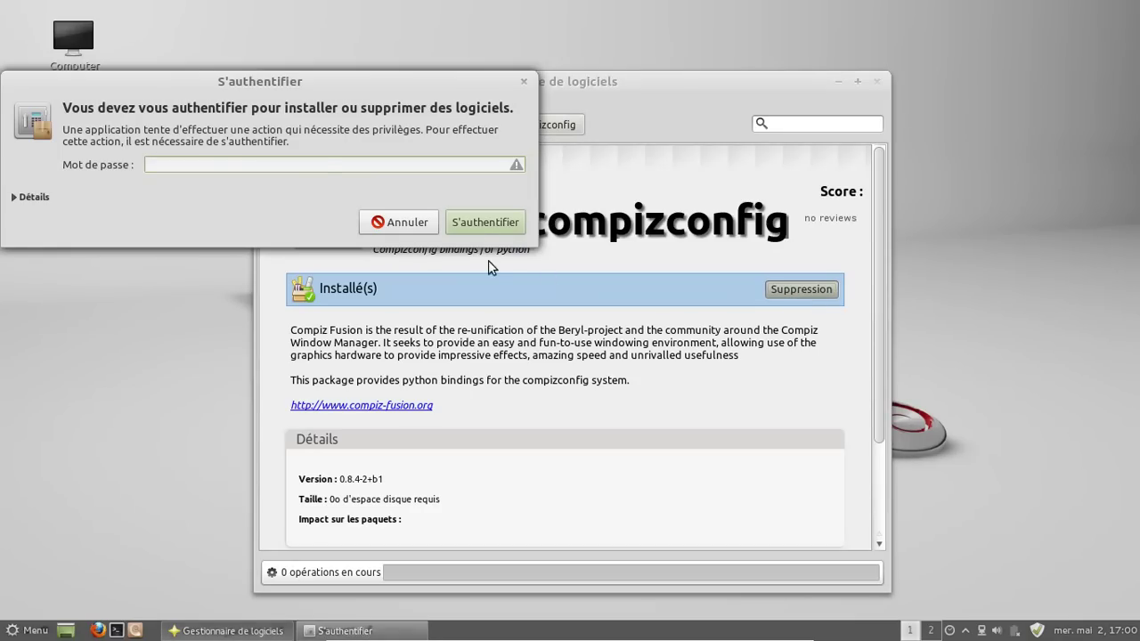
{"action": "type", "text": "••••••••"}
{"action": "key", "text": "Return"}
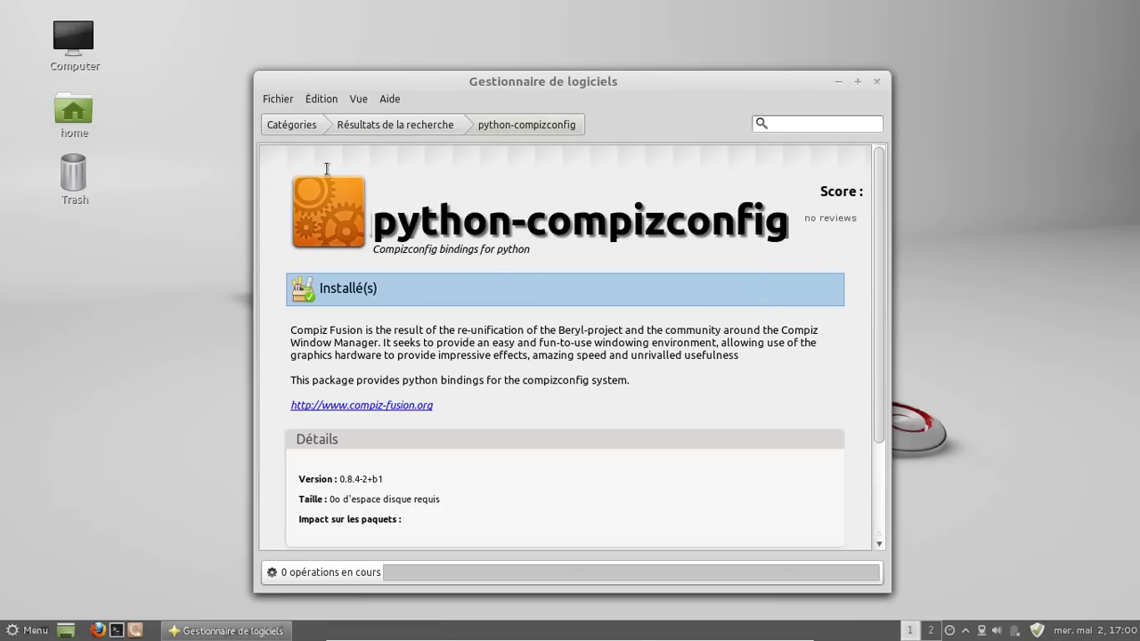
Reopen compiz-fusion-plugins-main from the search results and request its removal once more, authenticating with the account password
{"action": "left_click", "coordinate": [446, 122]}
{"action": "scroll", "coordinate": [730, 267], "scroll_direction": "up", "scroll_amount": 5}
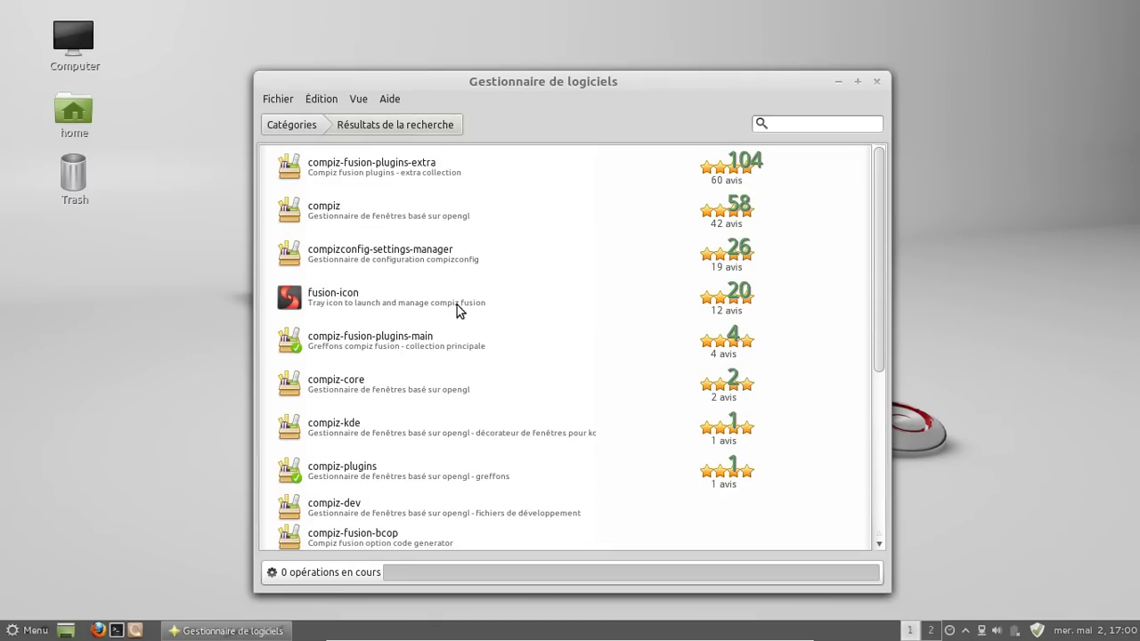
{"action": "left_click", "coordinate": [422, 345]}
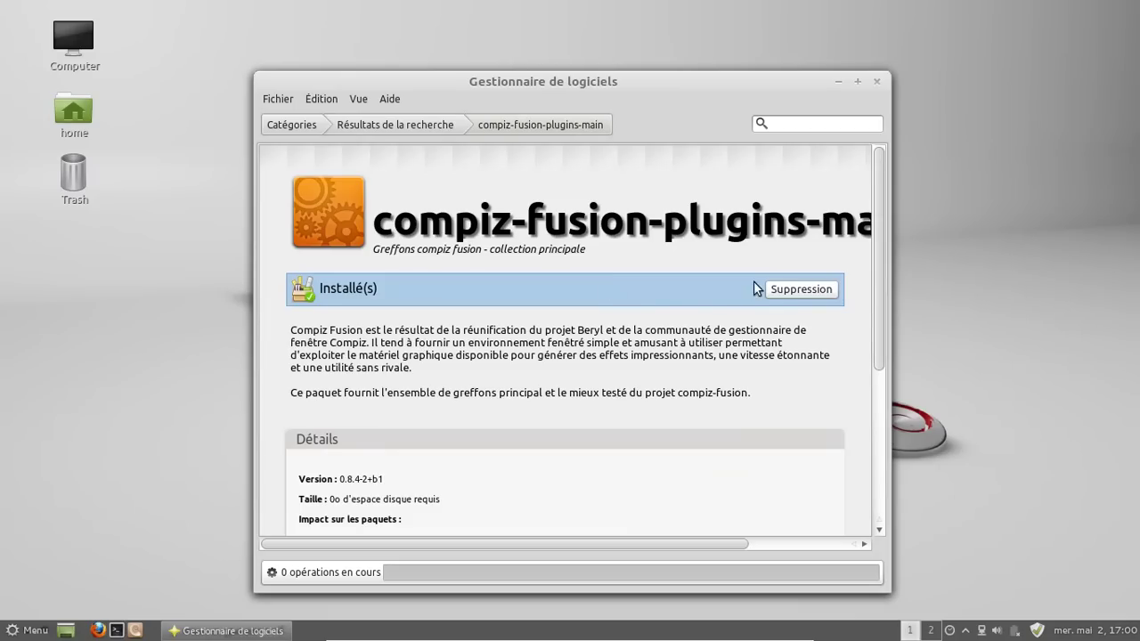
{"action": "left_click", "coordinate": [803, 287]}
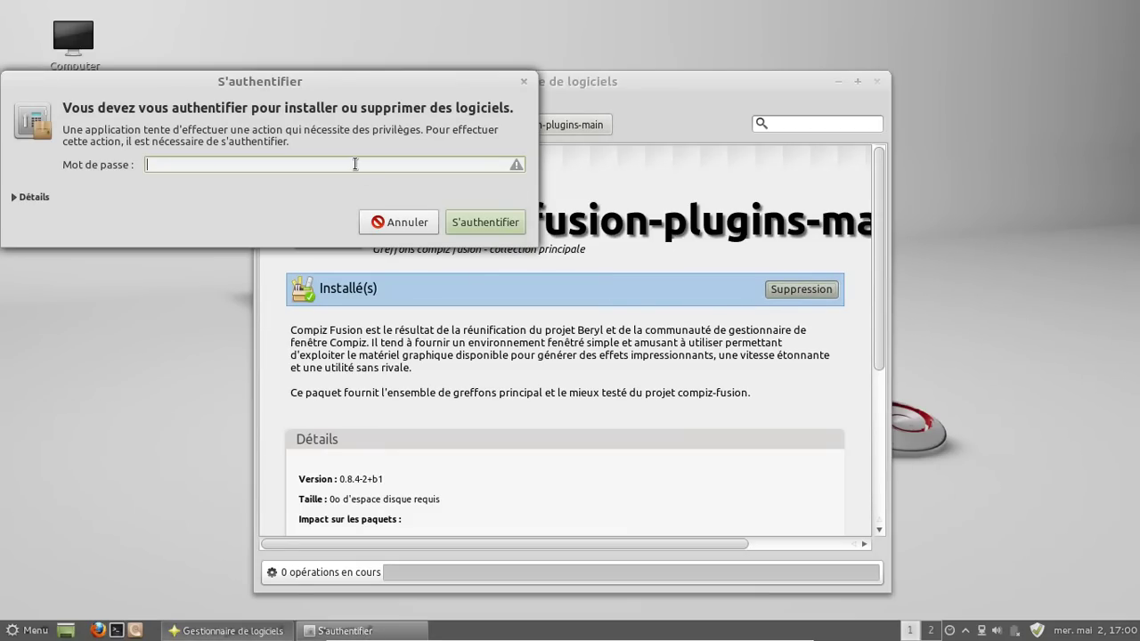
{"action": "type", "text": "*******"}
{"action": "key", "text": "Return"}
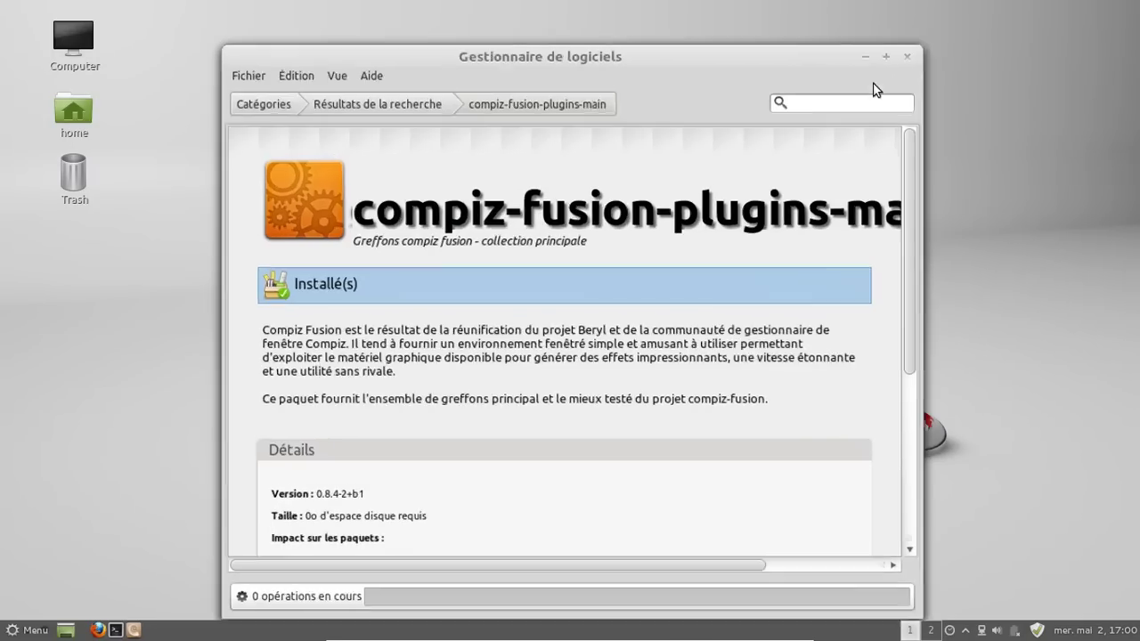
Close the software manager and launch the Synaptic package manager, entering the administrator password and dismissing its quick introduction
{"action": "left_click", "coordinate": [877, 82]}
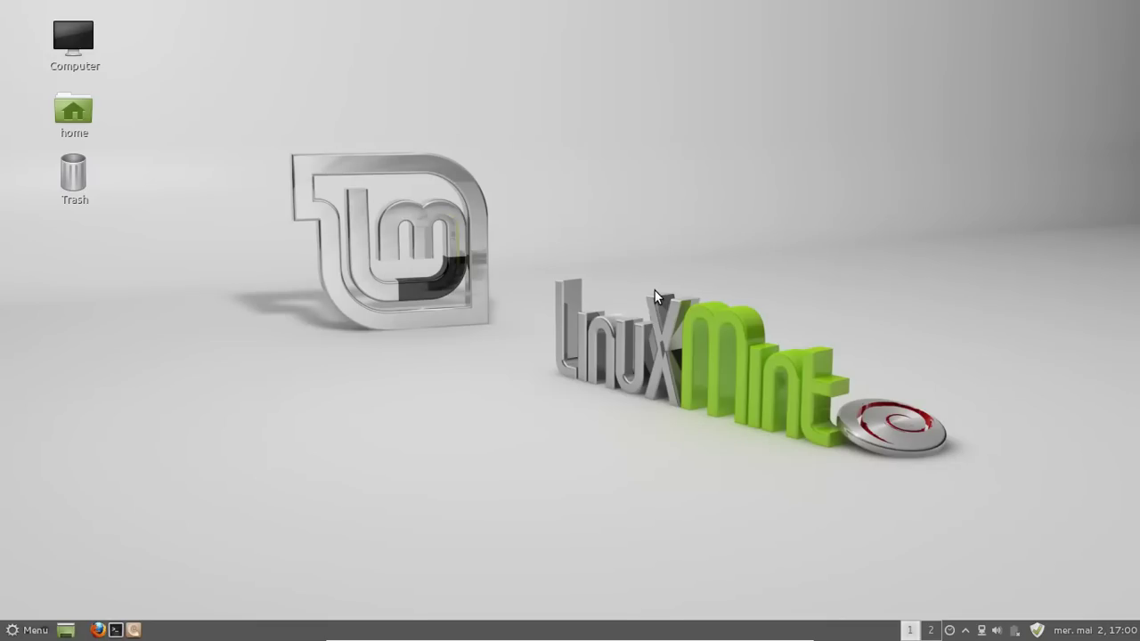
{"action": "left_click", "coordinate": [30, 630]}
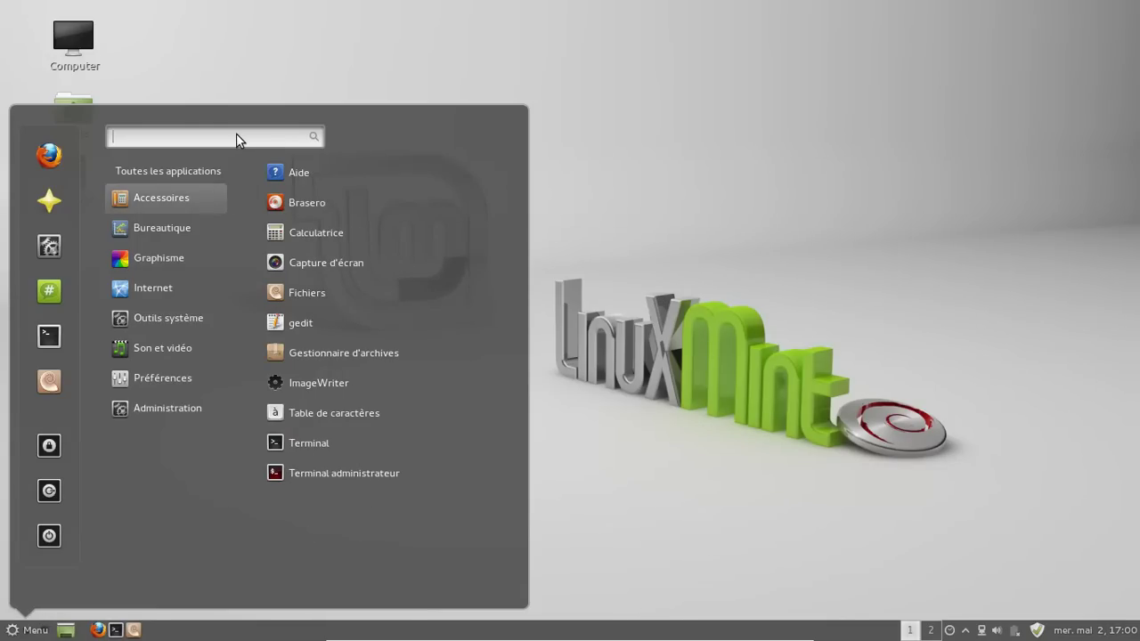
{"action": "type", "text": "syn"}
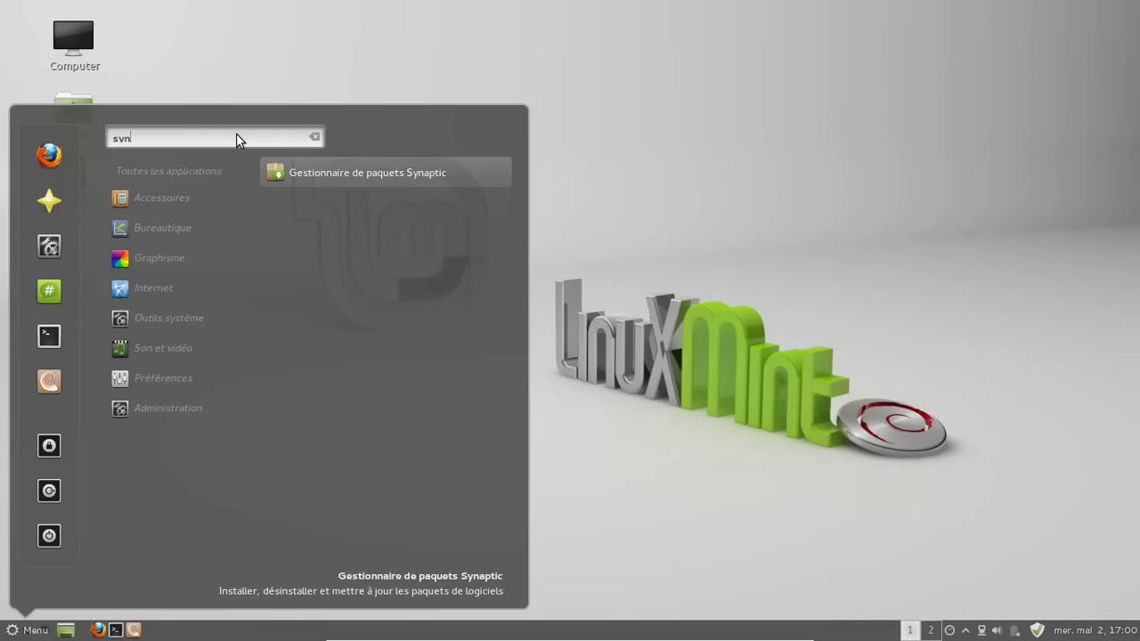
{"action": "key", "text": "Return"}
{"action": "type", "text": "•••"}
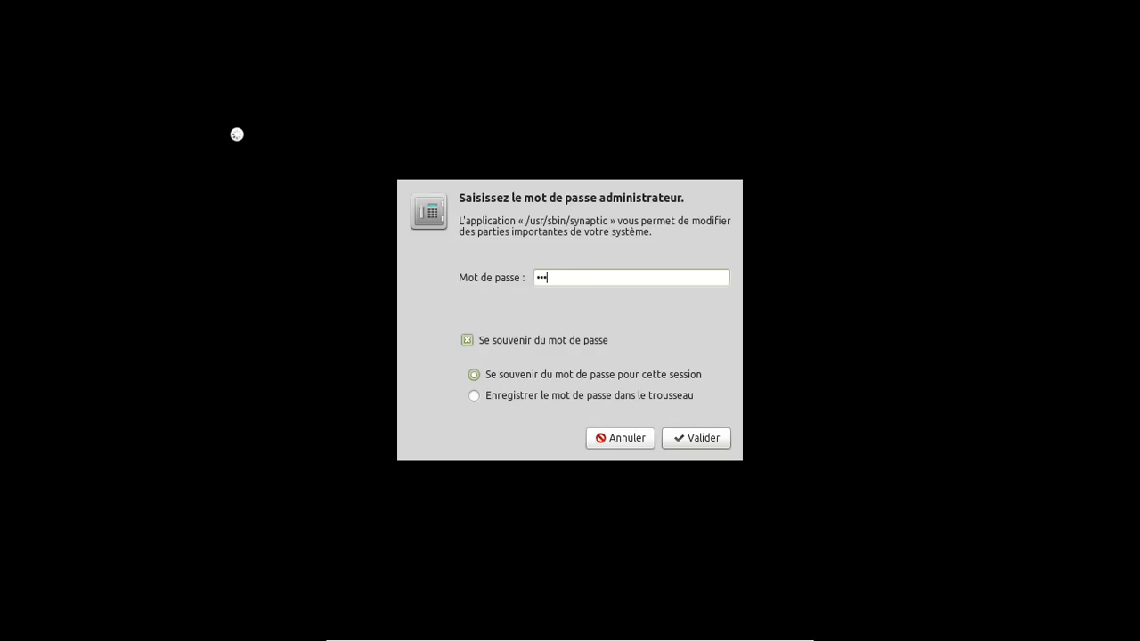
{"action": "type", "text": "••••••"}
{"action": "key", "text": "Return"}
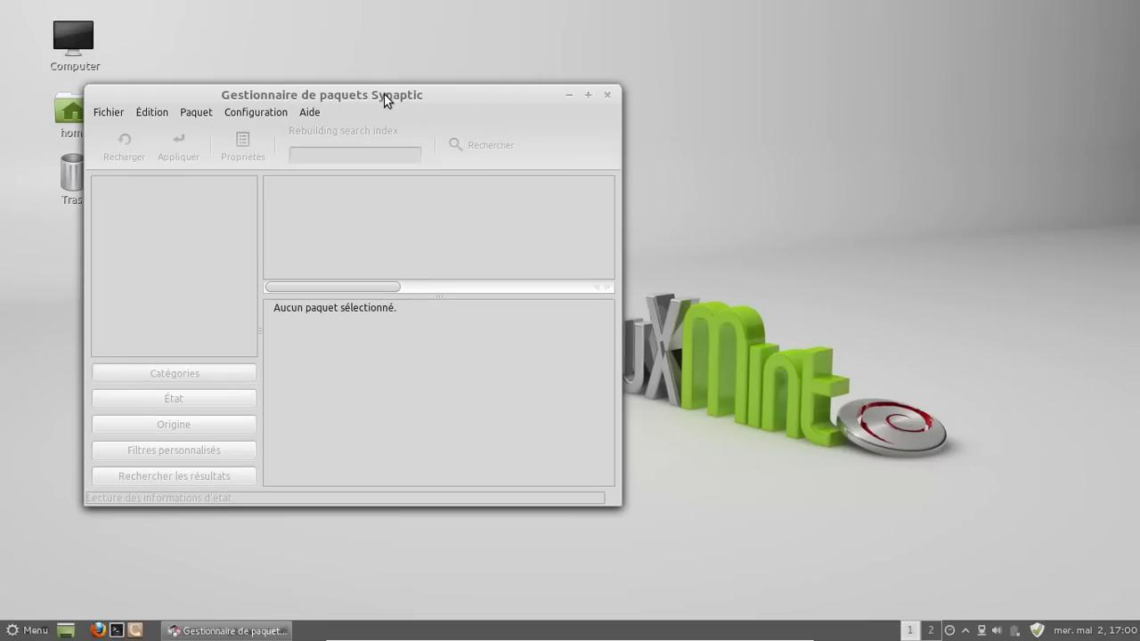
{"action": "left_click_drag", "start_coordinate": [384, 93], "coordinate": [549, 84]}
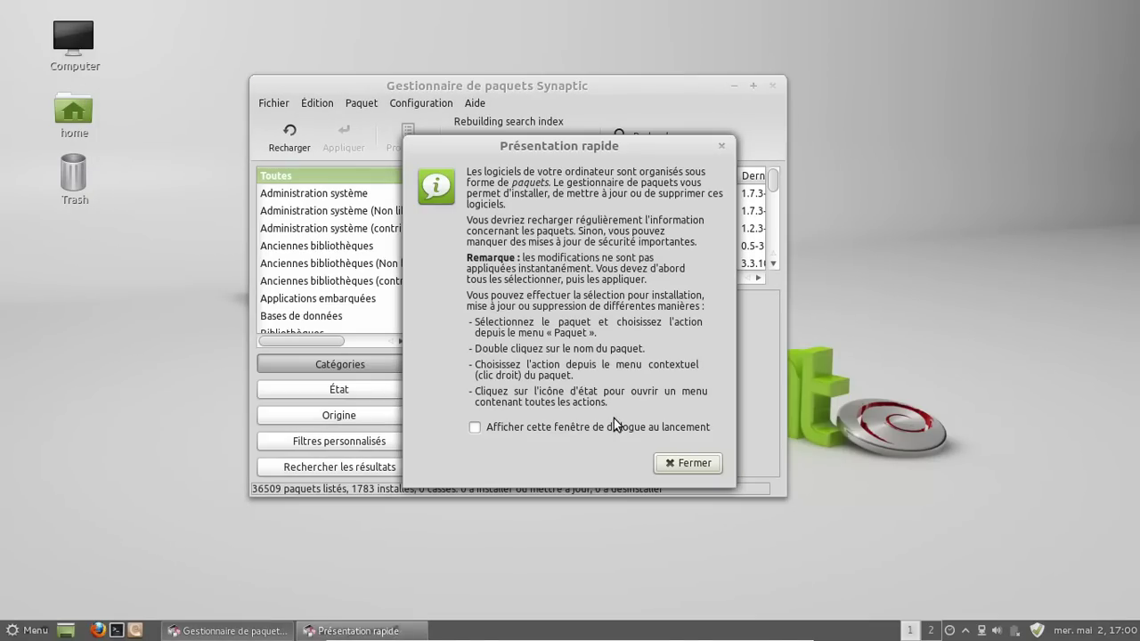
{"action": "left_click", "coordinate": [668, 464]}
Completely remove fusion-icon and libcompizconfig0 from the non-installed packages with residual configuration, enabling automatic closing of the progress dialog after success
{"action": "left_click", "coordinate": [360, 388]}
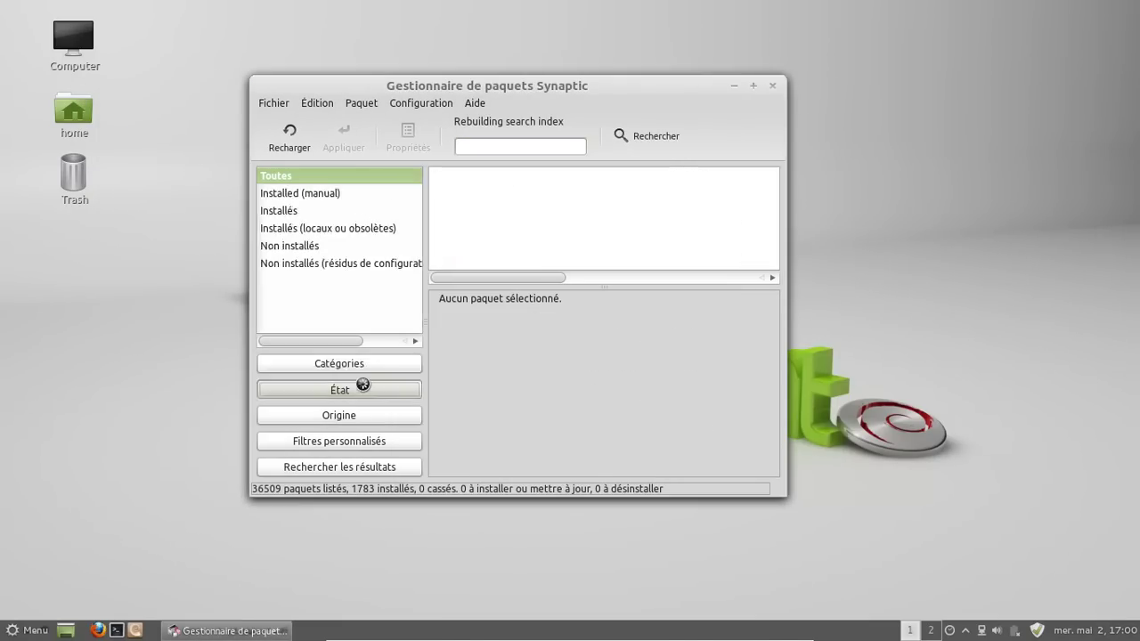
{"action": "left_click", "coordinate": [349, 264]}
{"action": "left_click", "coordinate": [550, 214]}
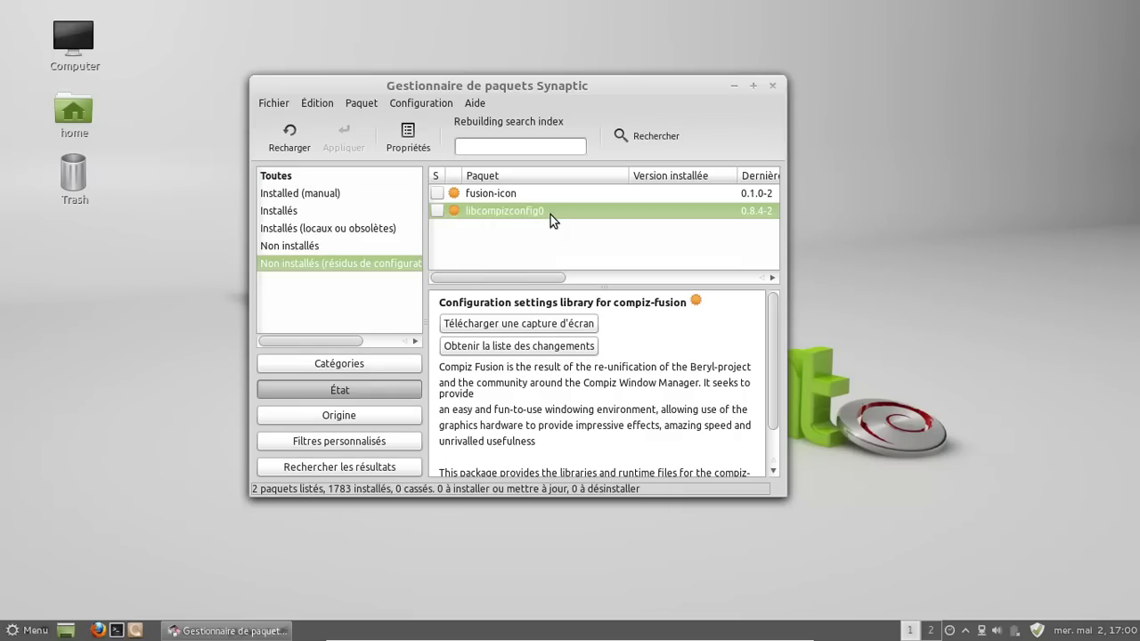
{"action": "key", "text": "ctrl+a"}
{"action": "right_click", "coordinate": [540, 213]}
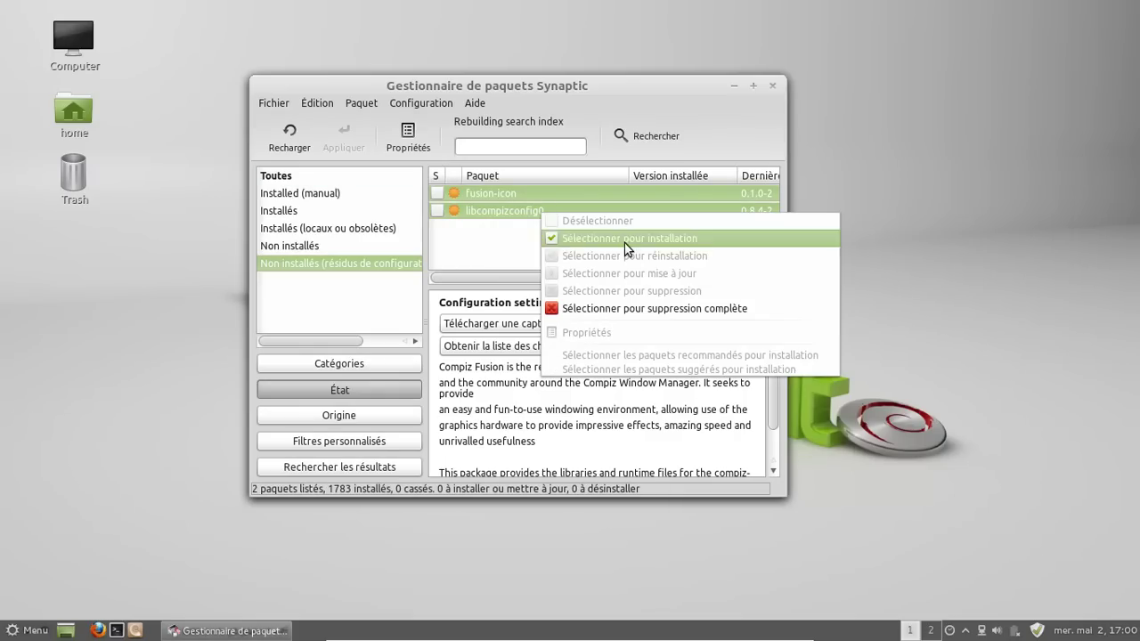
{"action": "left_click", "coordinate": [648, 308]}
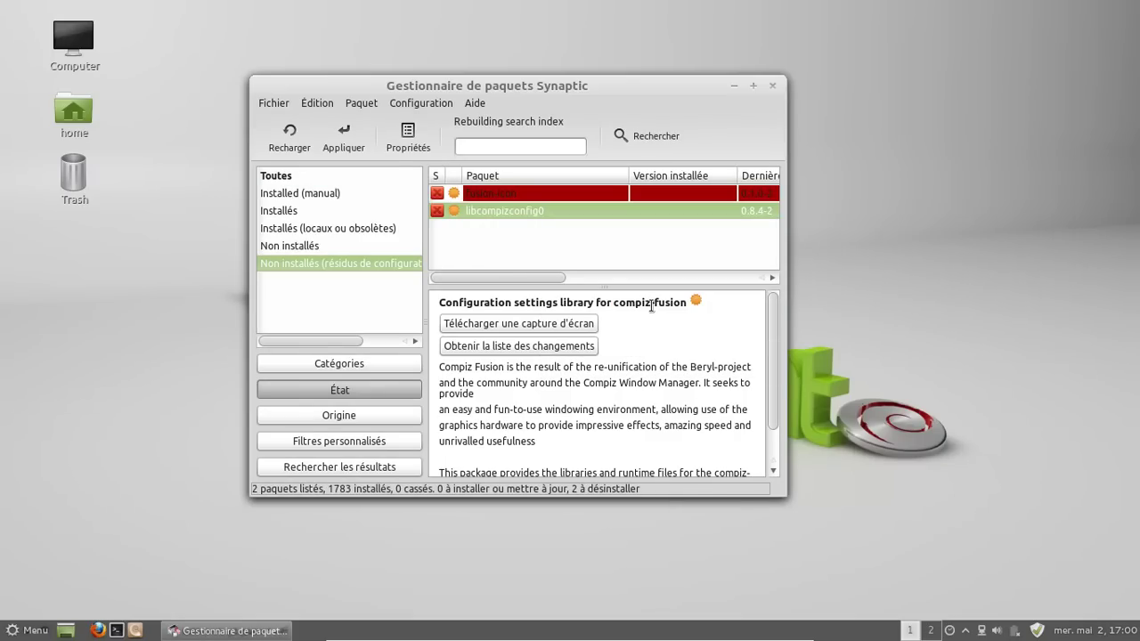
{"action": "left_click", "coordinate": [329, 141]}
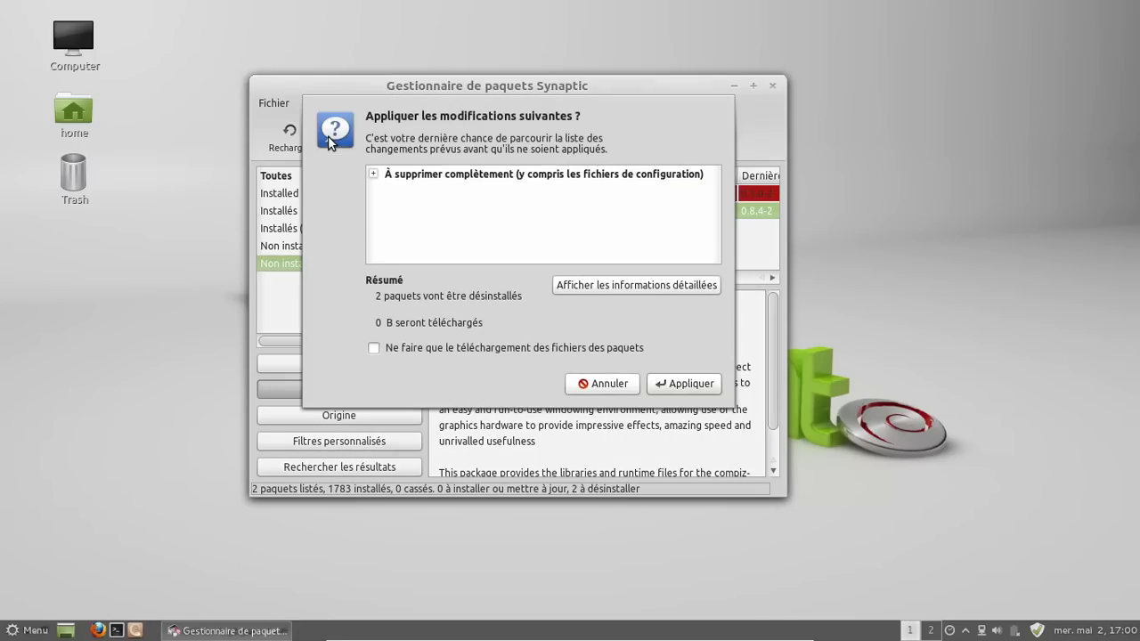
{"action": "left_click", "coordinate": [682, 383]}
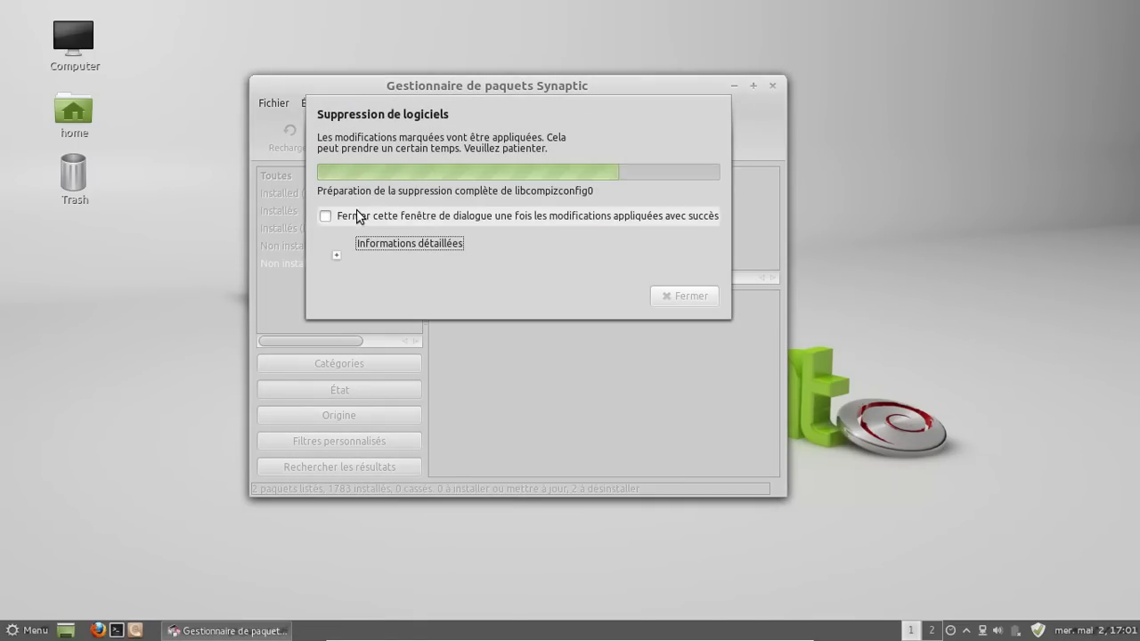
{"action": "left_click", "coordinate": [325, 215]}
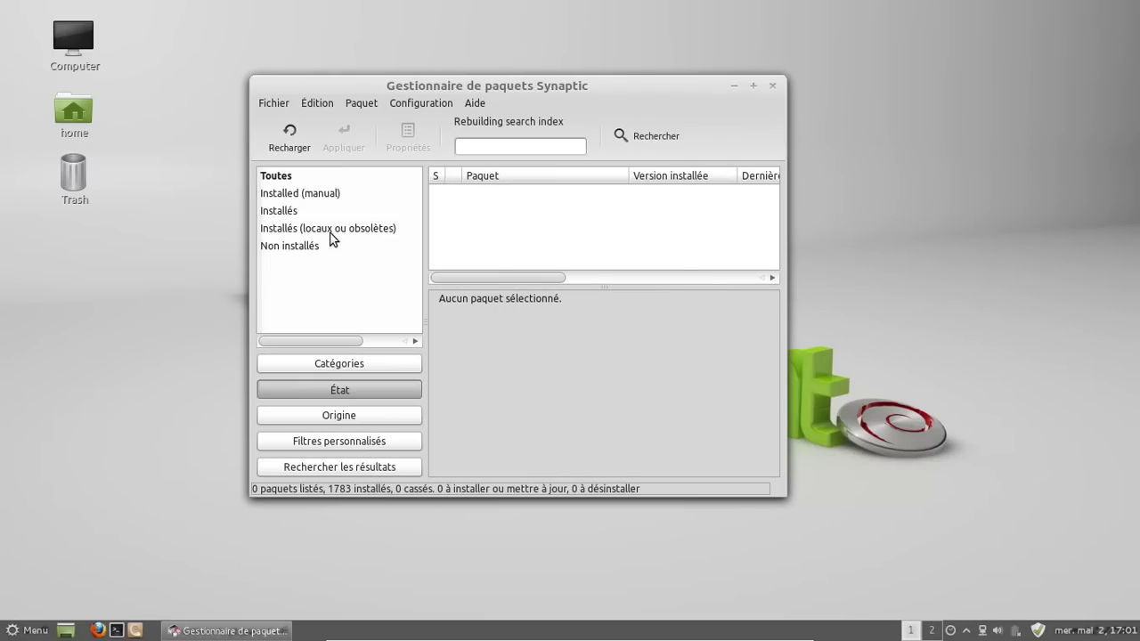
List the installed packages and filter them by "compiz"
{"action": "left_click", "coordinate": [328, 213]}
{"action": "left_click", "coordinate": [523, 146]}
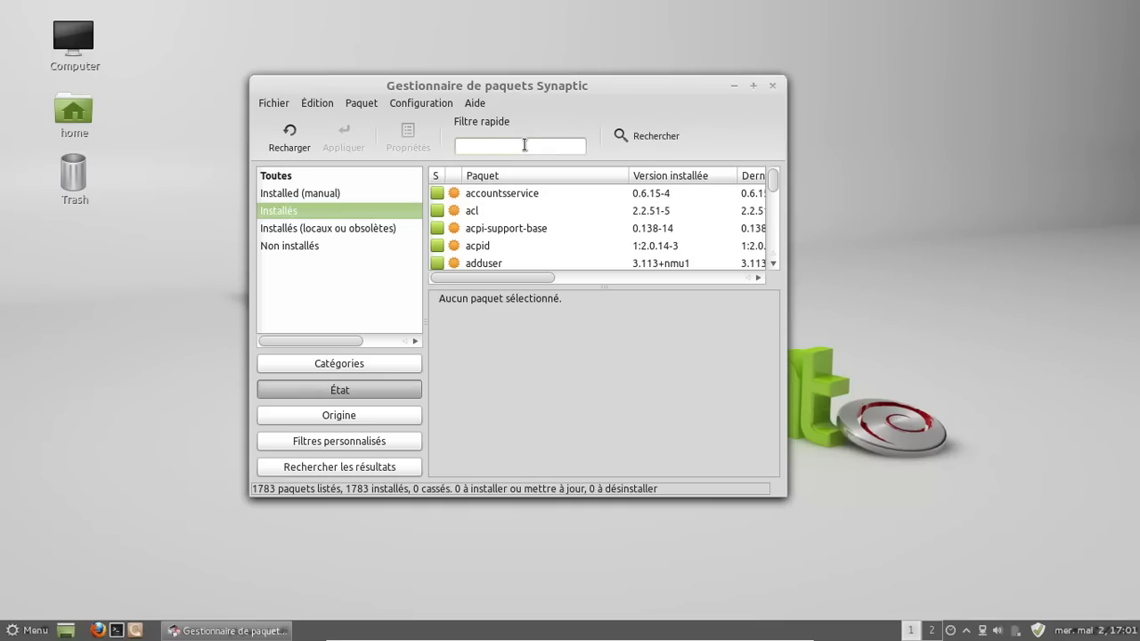
{"action": "type", "text": "comp"}
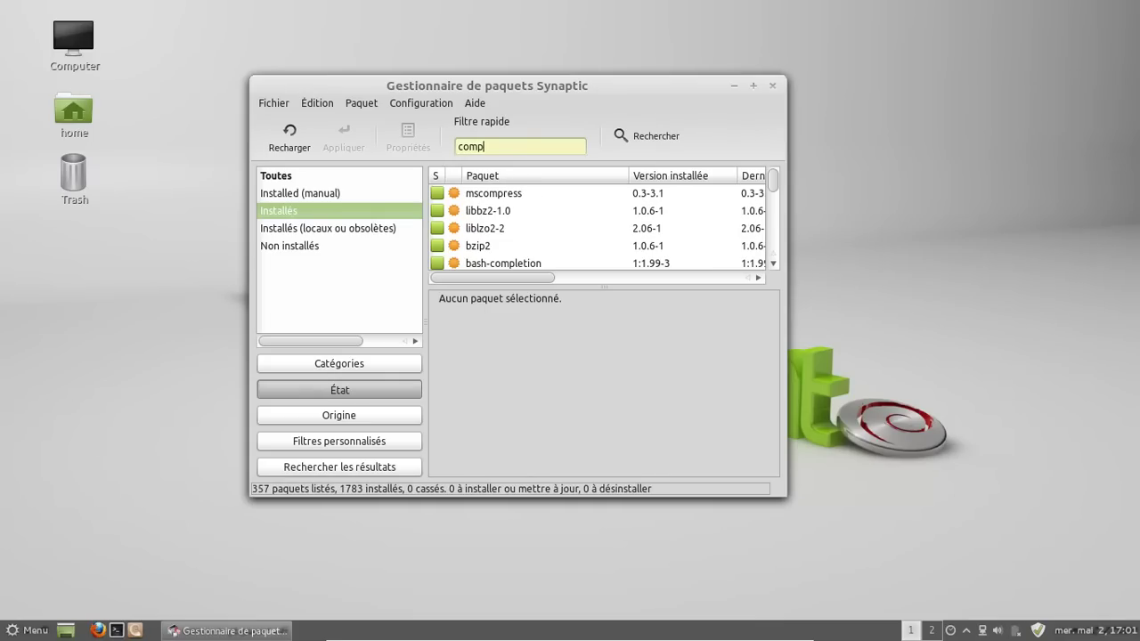
{"action": "type", "text": "iz"}
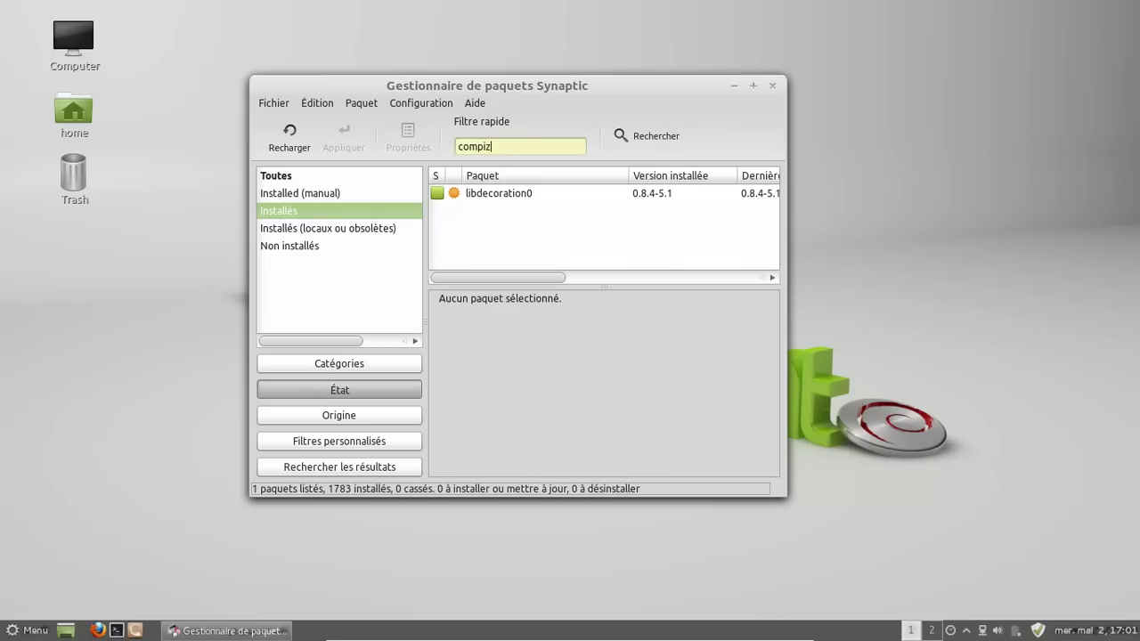
Mark libdecoration0 for complete removal and apply the change with the option to only download package files enabled
{"action": "left_click", "coordinate": [540, 198]}
{"action": "right_click", "coordinate": [539, 196]}
{"action": "left_click", "coordinate": [592, 286]}
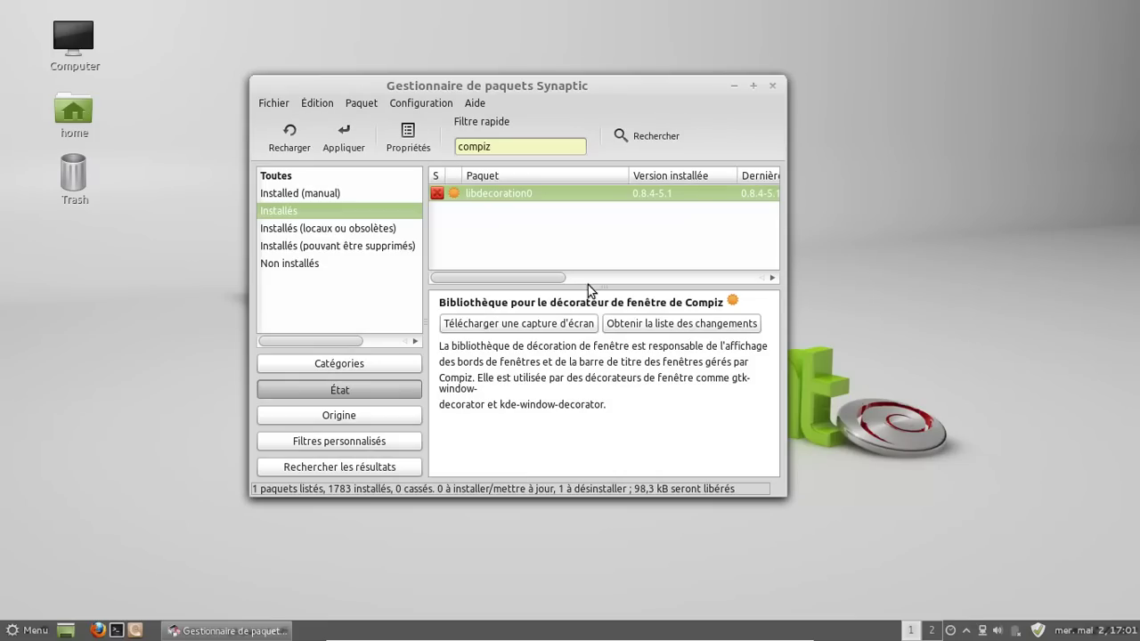
{"action": "left_click", "coordinate": [342, 141]}
{"action": "left_click", "coordinate": [507, 347]}
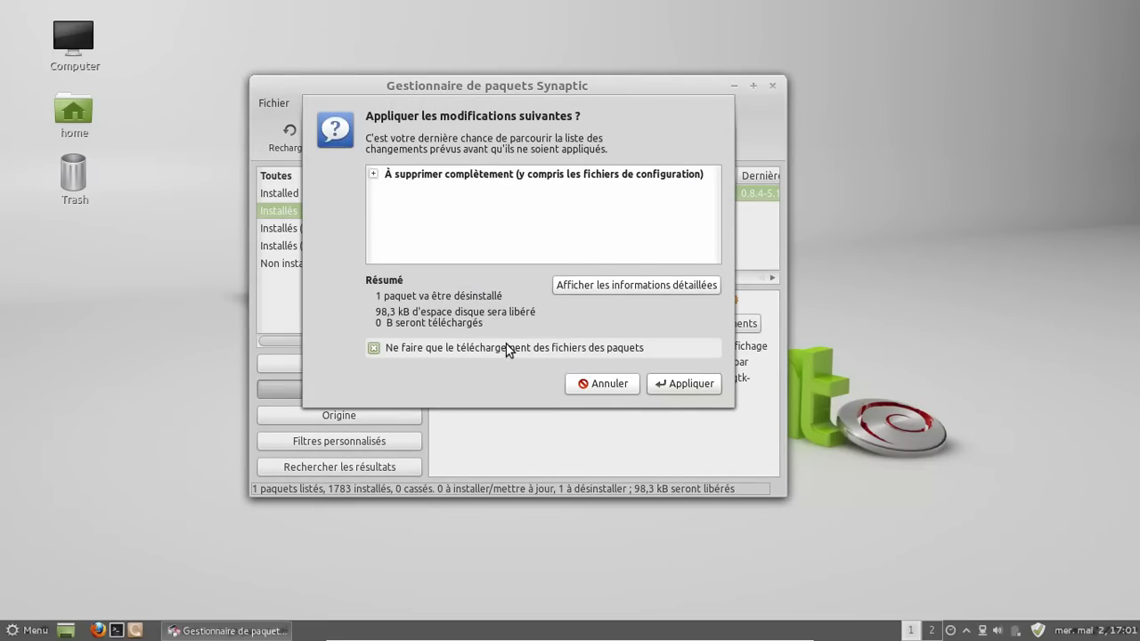
{"action": "left_click", "coordinate": [663, 381]}
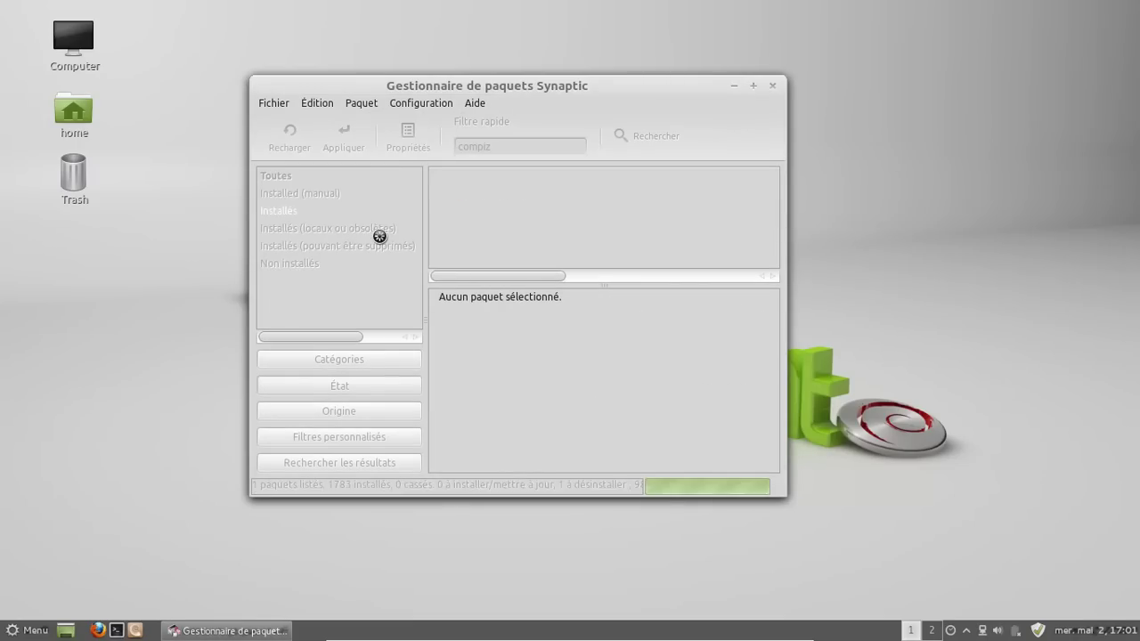
Unmark libdecoration0, mark it for complete removal again and apply the change without the download-only option
{"action": "right_click", "coordinate": [476, 197]}
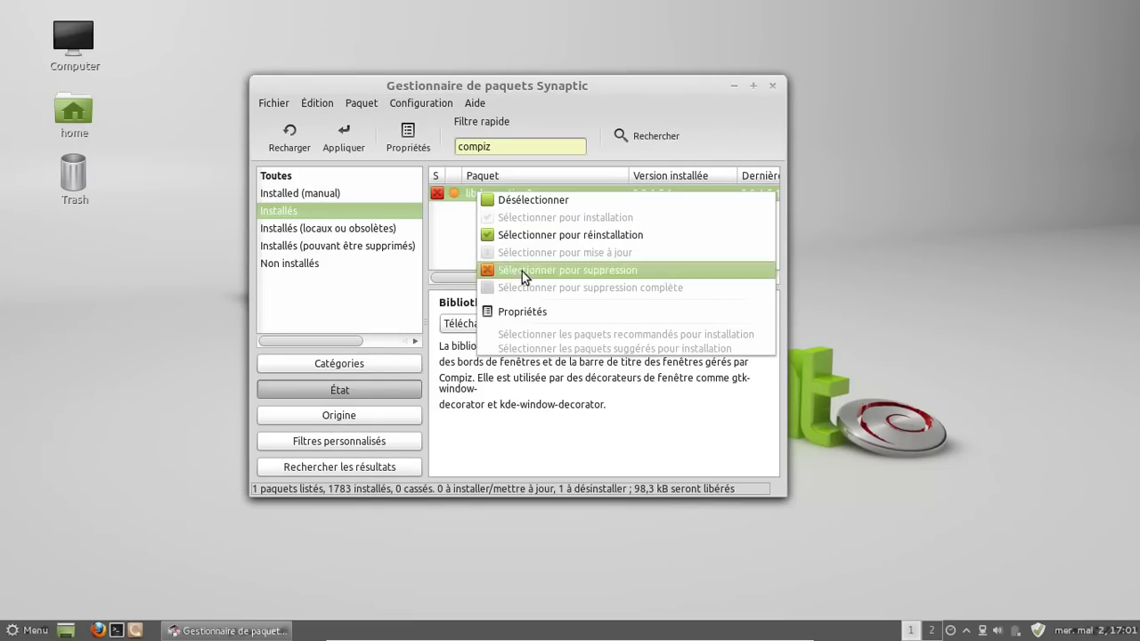
{"action": "left_click", "coordinate": [534, 268]}
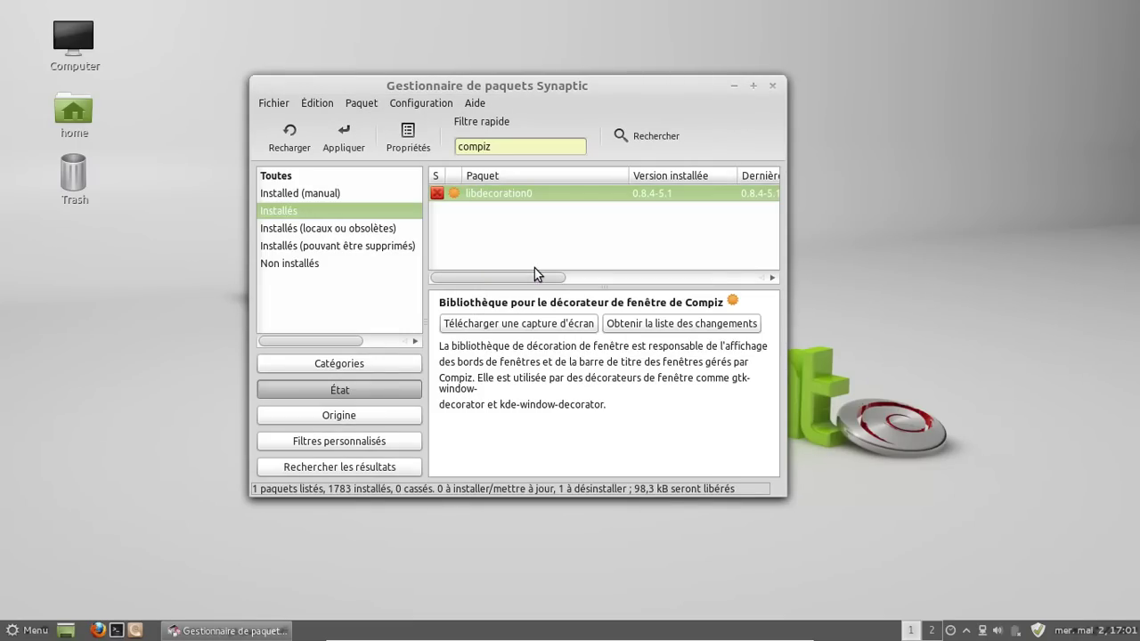
{"action": "left_click", "coordinate": [441, 197]}
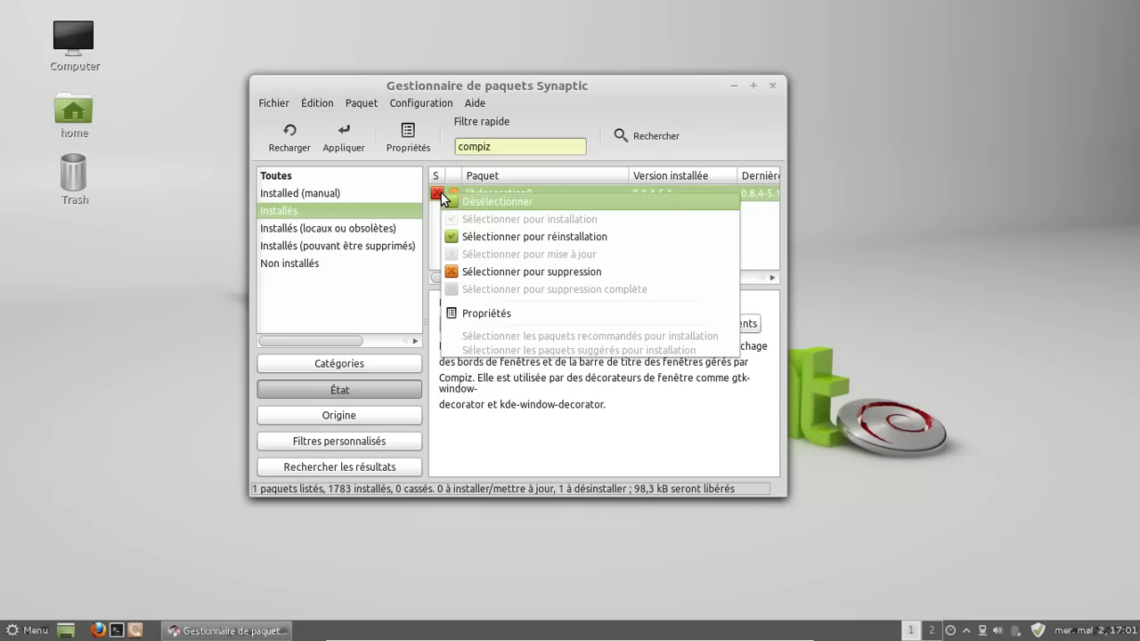
{"action": "left_click", "coordinate": [480, 201]}
{"action": "right_click", "coordinate": [463, 198]}
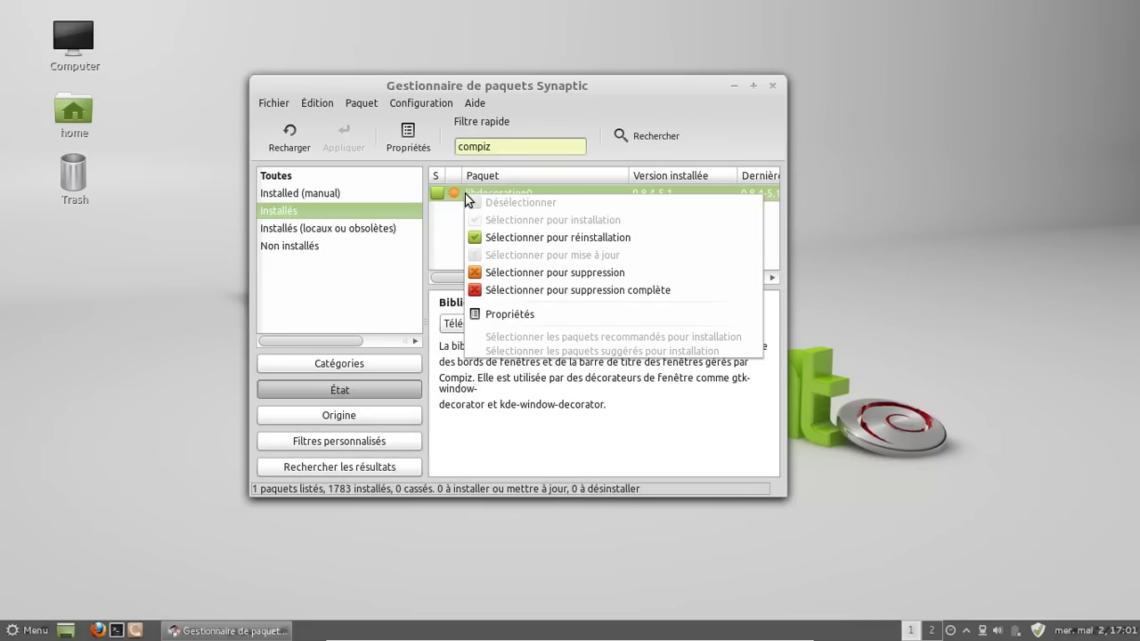
{"action": "left_click", "coordinate": [529, 286]}
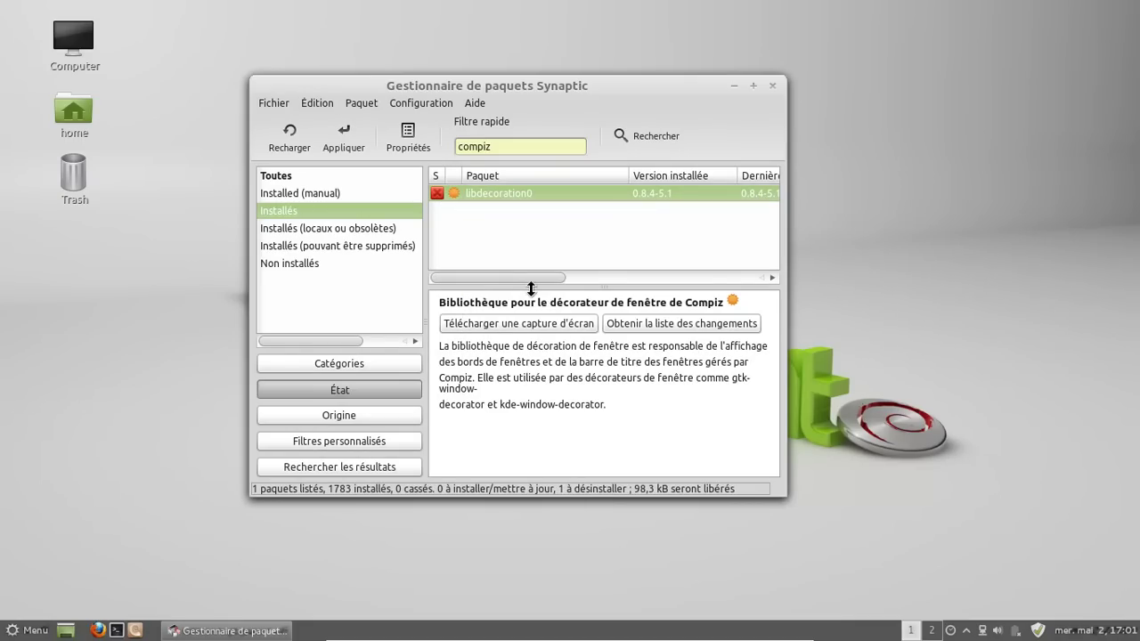
{"action": "left_click", "coordinate": [345, 140]}
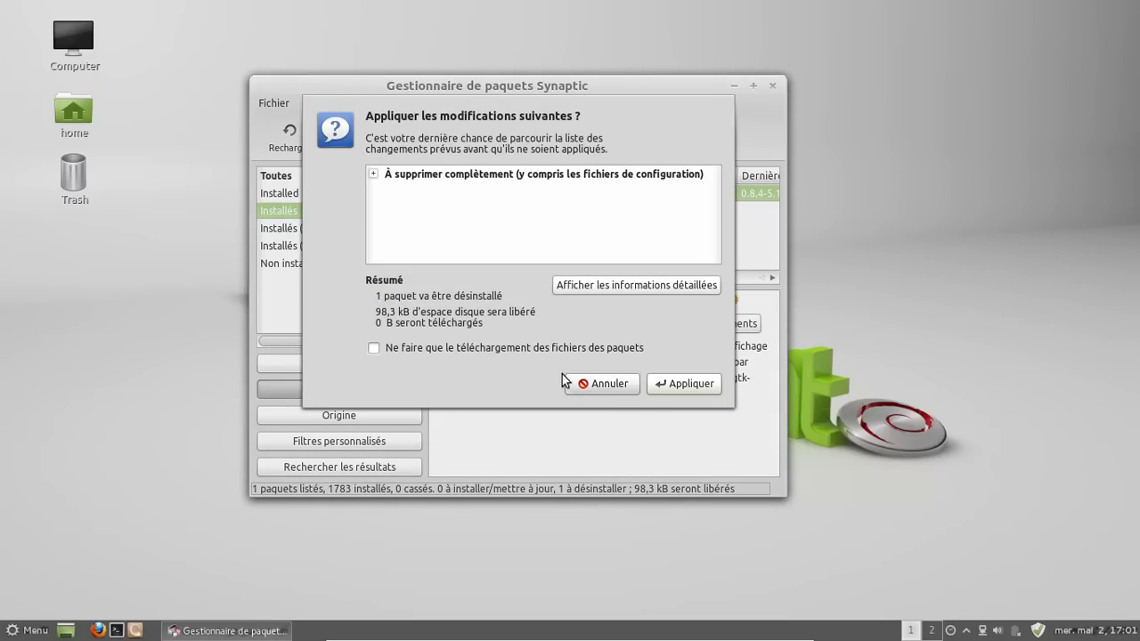
{"action": "left_click", "coordinate": [657, 386]}
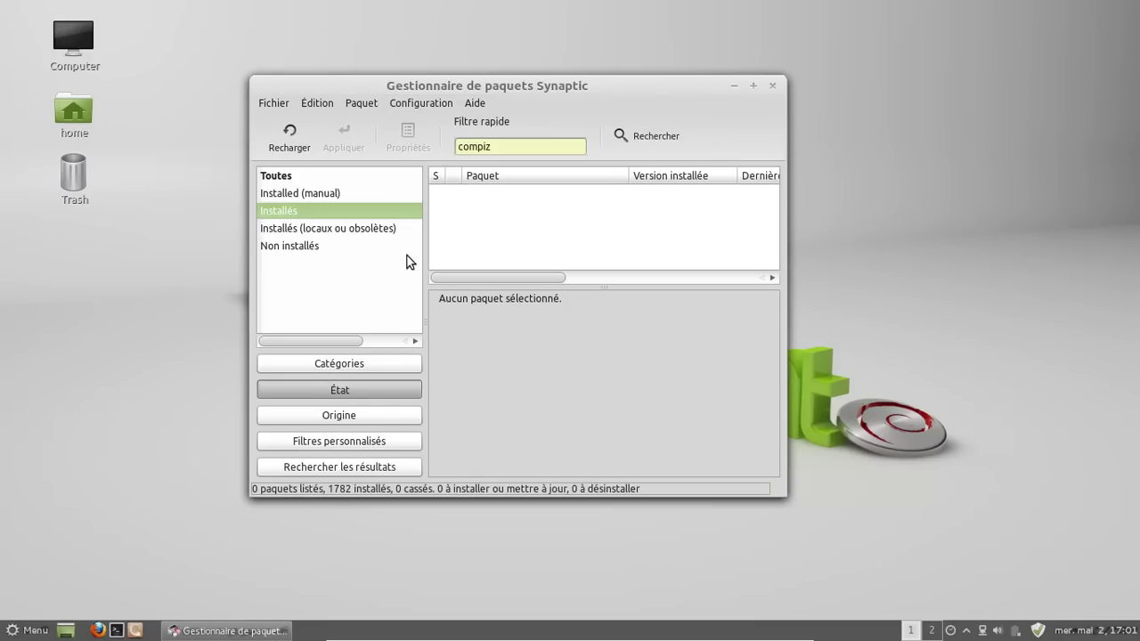
Clear the "compiz" quick filter and browse the start of the full list of installed packages
{"action": "left_click", "coordinate": [634, 138]}
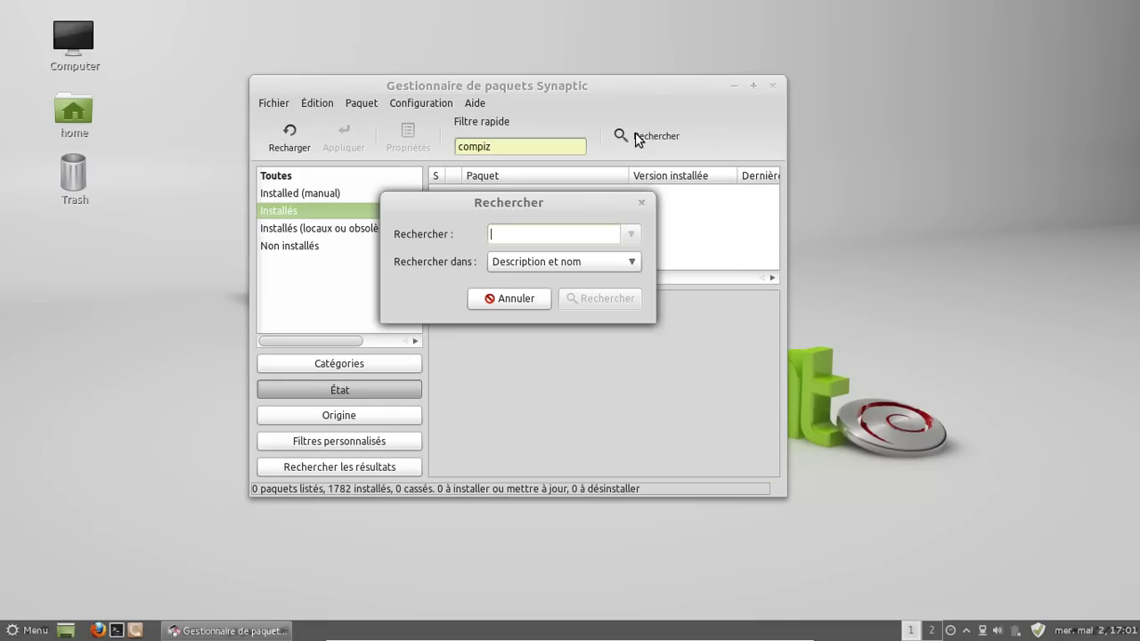
{"action": "left_click", "coordinate": [538, 301]}
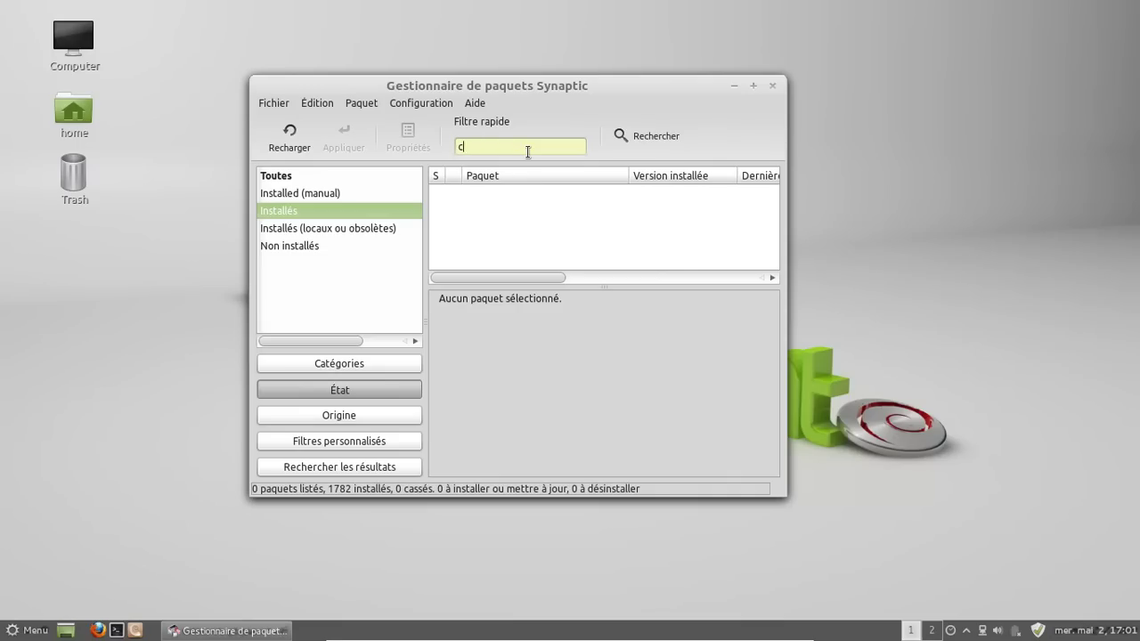
{"action": "scroll", "coordinate": [608, 198], "scroll_direction": "down", "scroll_amount": 3}
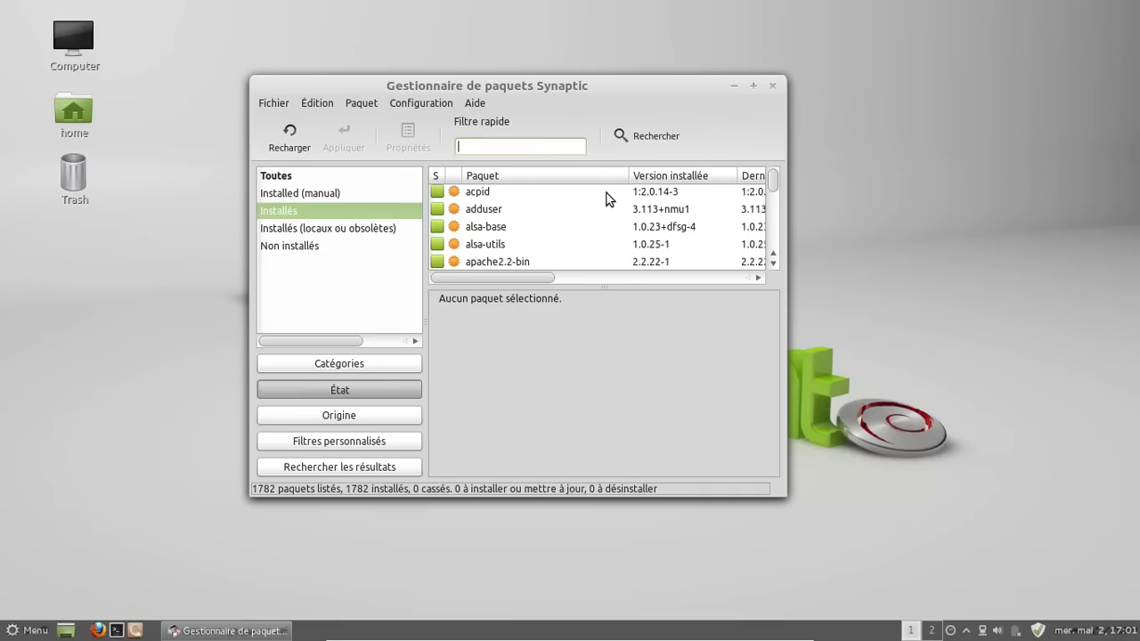
{"action": "scroll", "coordinate": [608, 197], "scroll_direction": "down", "scroll_amount": 3}
{"action": "scroll", "coordinate": [609, 198], "scroll_direction": "up", "scroll_amount": 3}
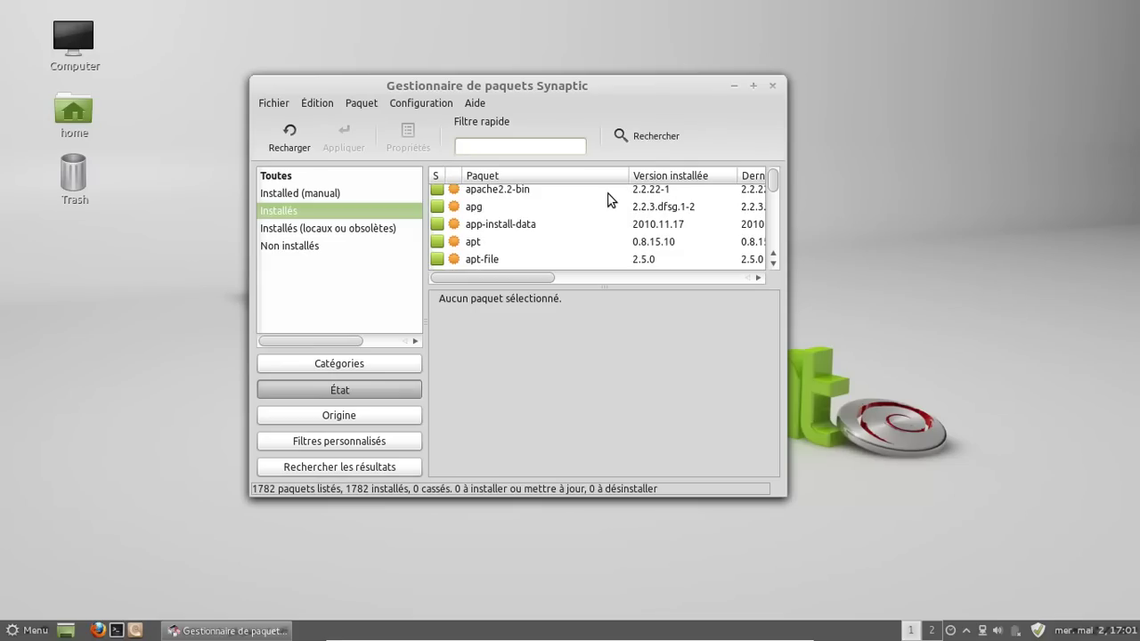
Mark apache2.2-bin for complete removal, accept the dependent removal of libapache2-mod-dnssd, and apply the changes
{"action": "left_click", "coordinate": [477, 229]}
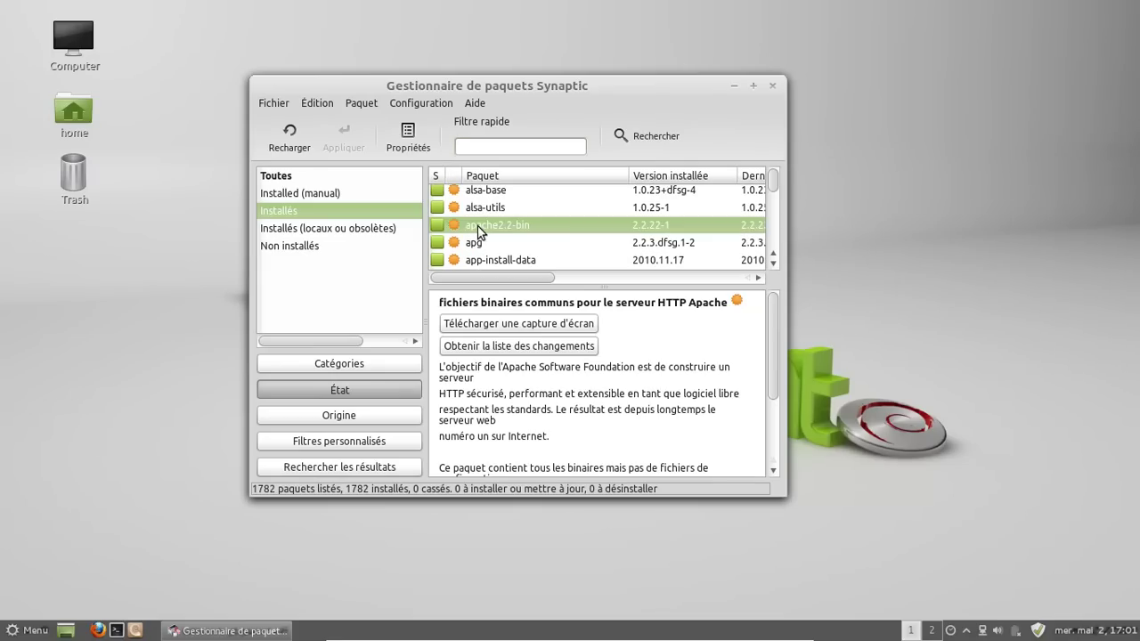
{"action": "right_click", "coordinate": [478, 231]}
{"action": "left_click", "coordinate": [491, 322]}
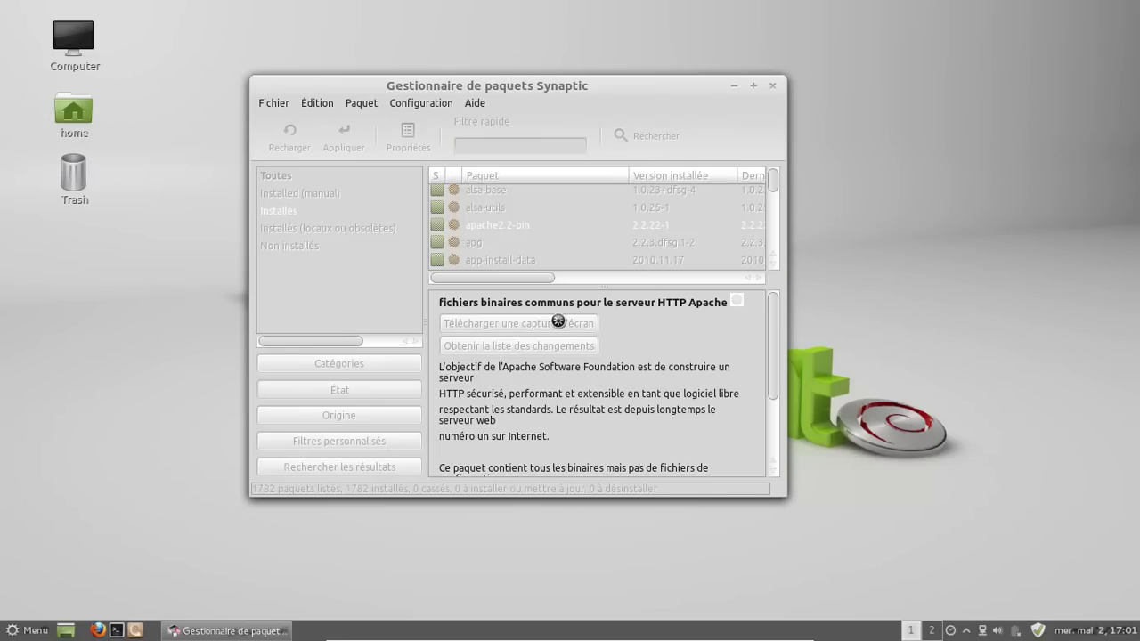
{"action": "left_click", "coordinate": [618, 368]}
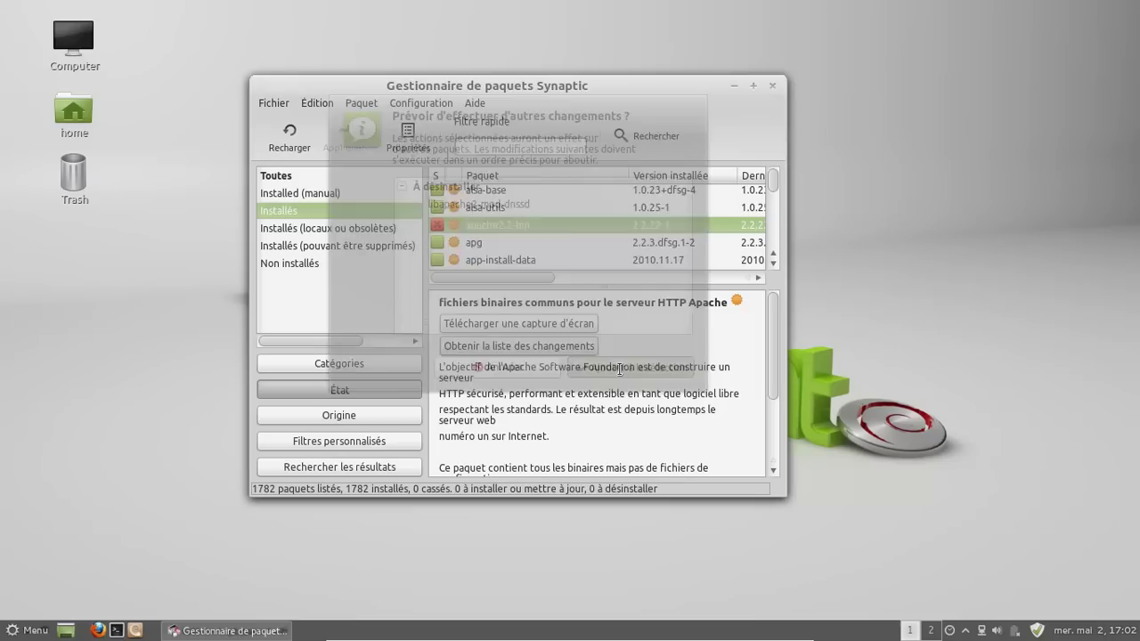
{"action": "left_click", "coordinate": [356, 142]}
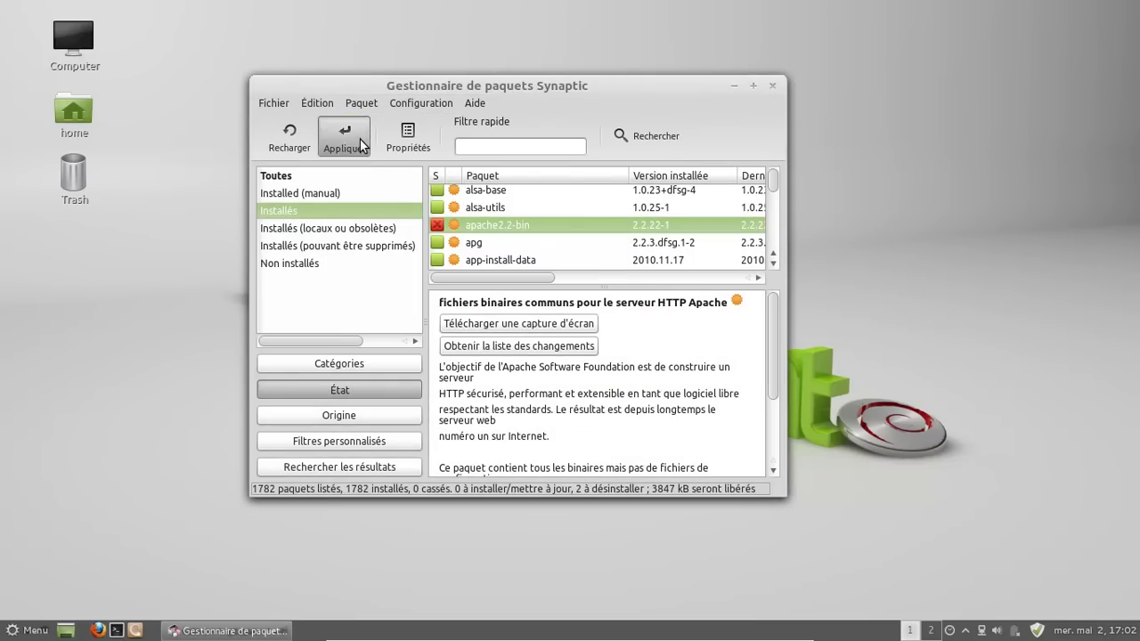
{"action": "left_click", "coordinate": [696, 389]}
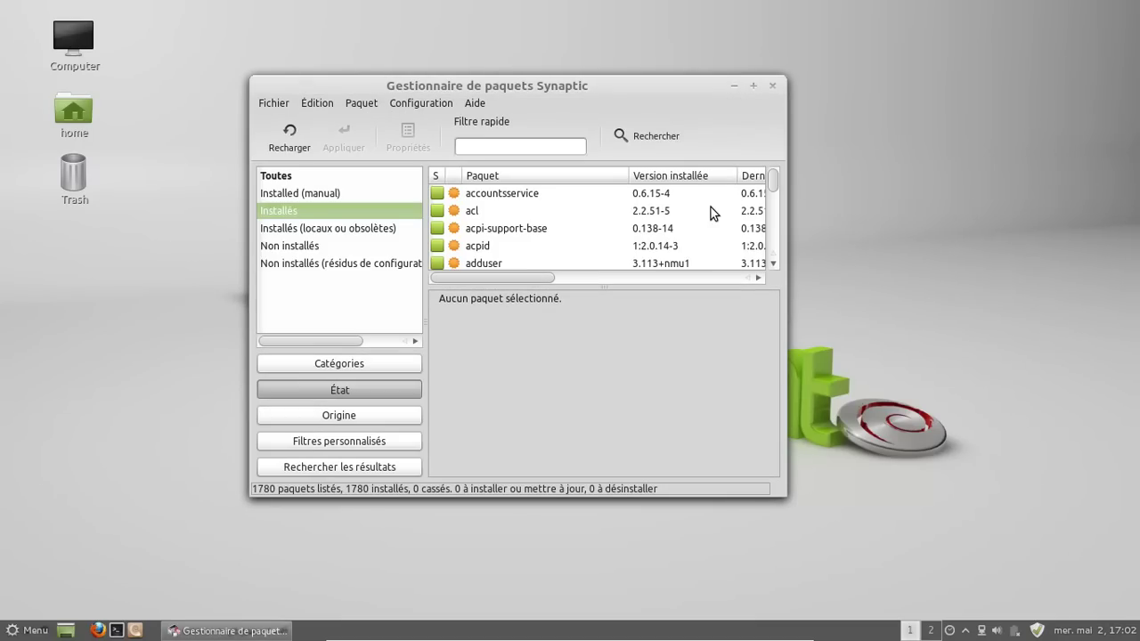
Look through the alphabetical list of installed packages from accountsservice to e2fslibs for unneeded software, and return to its start
{"action": "scroll", "coordinate": [711, 212], "scroll_direction": "down", "scroll_amount": 5}
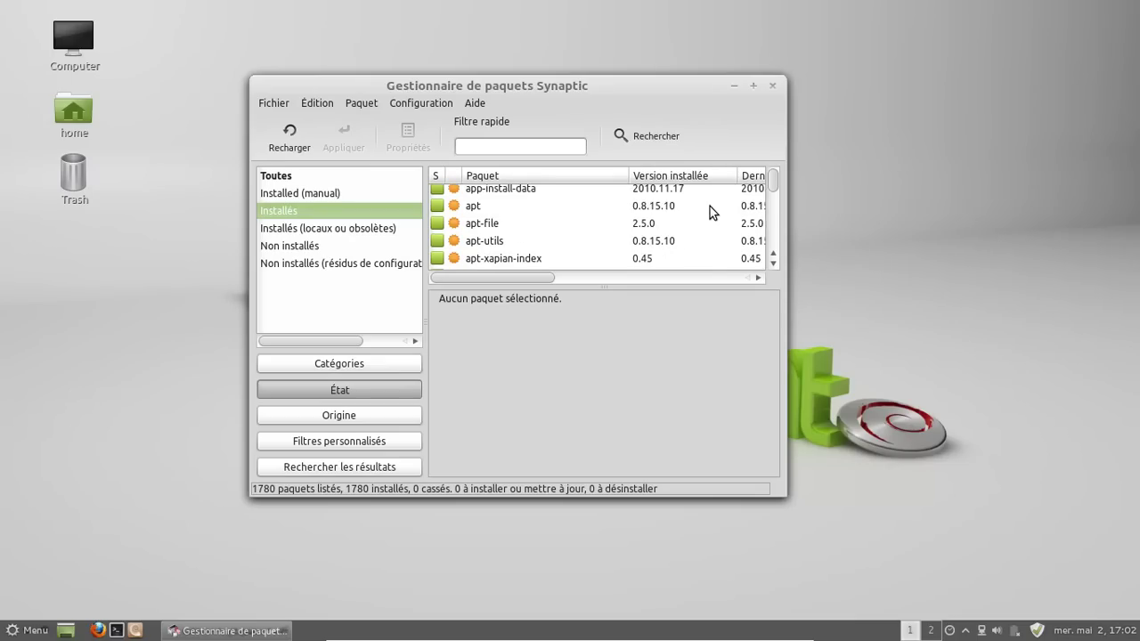
{"action": "scroll", "coordinate": [710, 211], "scroll_direction": "down", "scroll_amount": 5}
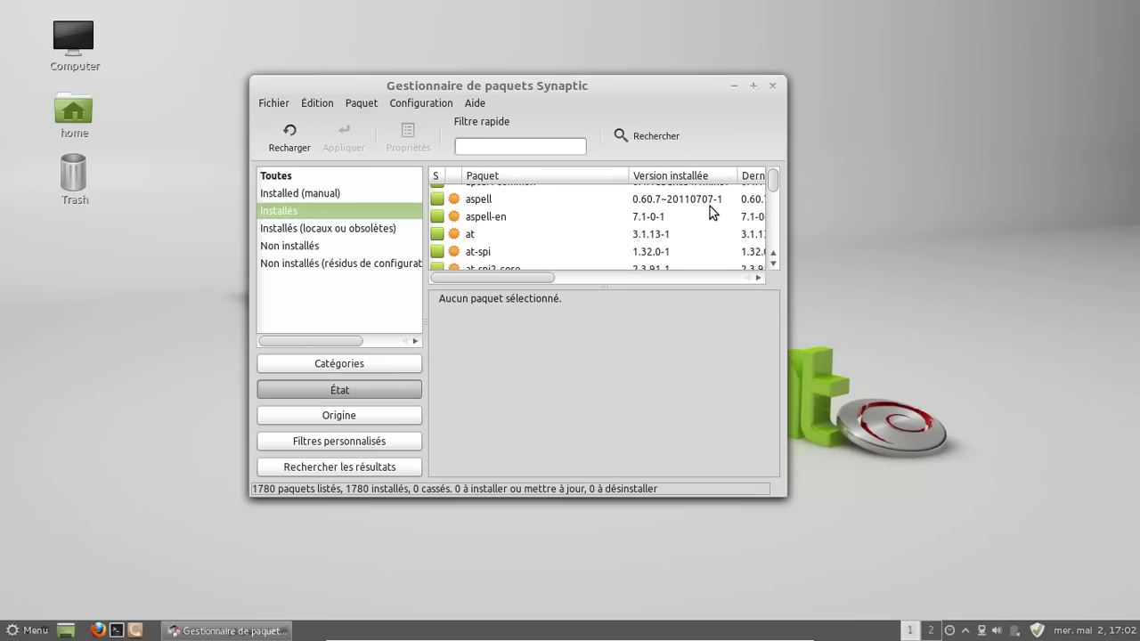
{"action": "scroll", "coordinate": [709, 211], "scroll_direction": "down", "scroll_amount": 6}
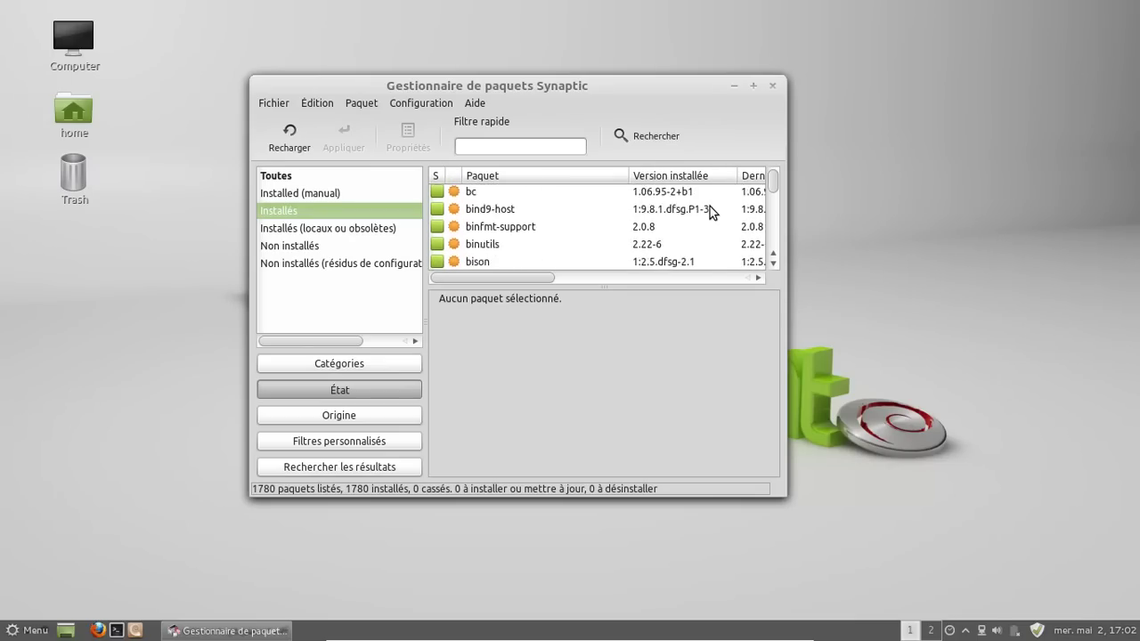
{"action": "scroll", "coordinate": [710, 211], "scroll_direction": "down", "scroll_amount": 5}
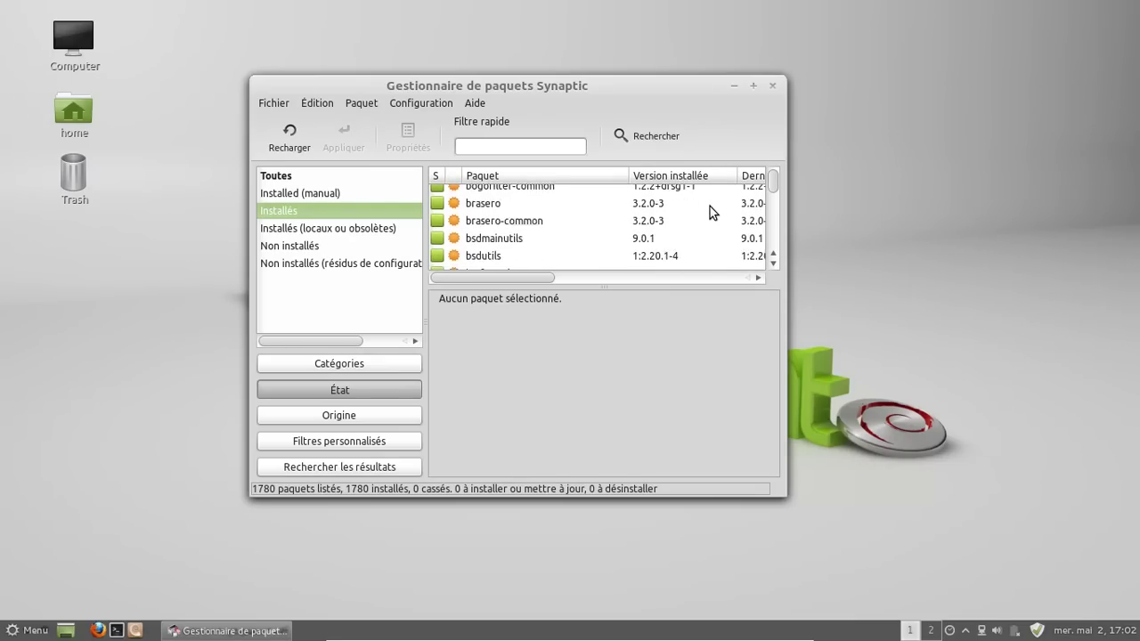
{"action": "scroll", "coordinate": [709, 211], "scroll_direction": "down", "scroll_amount": 6}
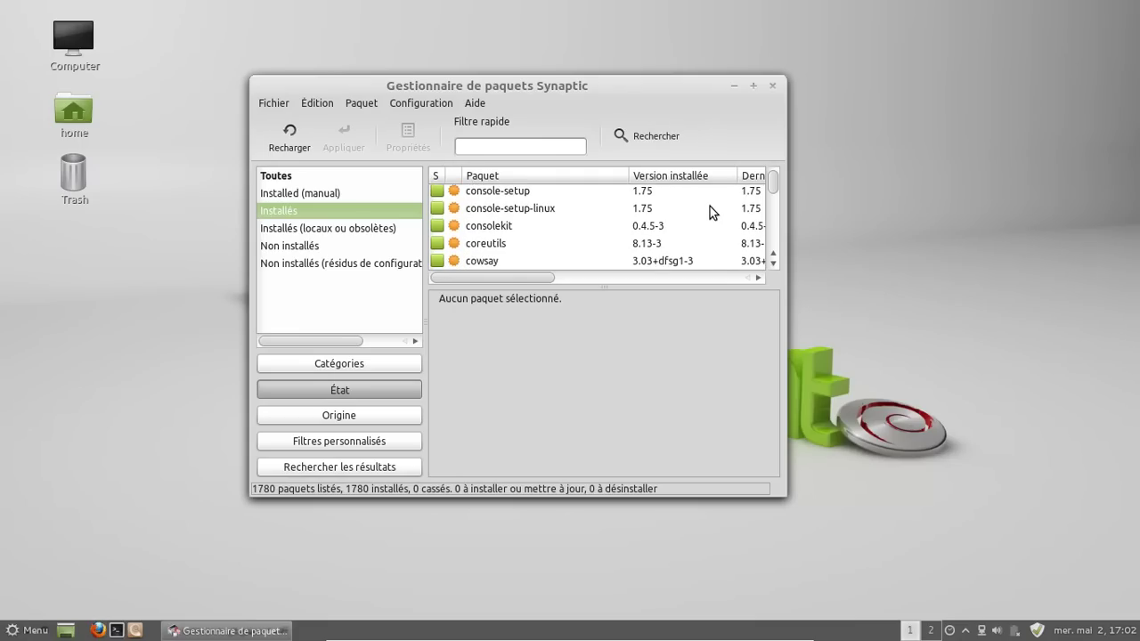
{"action": "scroll", "coordinate": [710, 211], "scroll_direction": "down", "scroll_amount": 6}
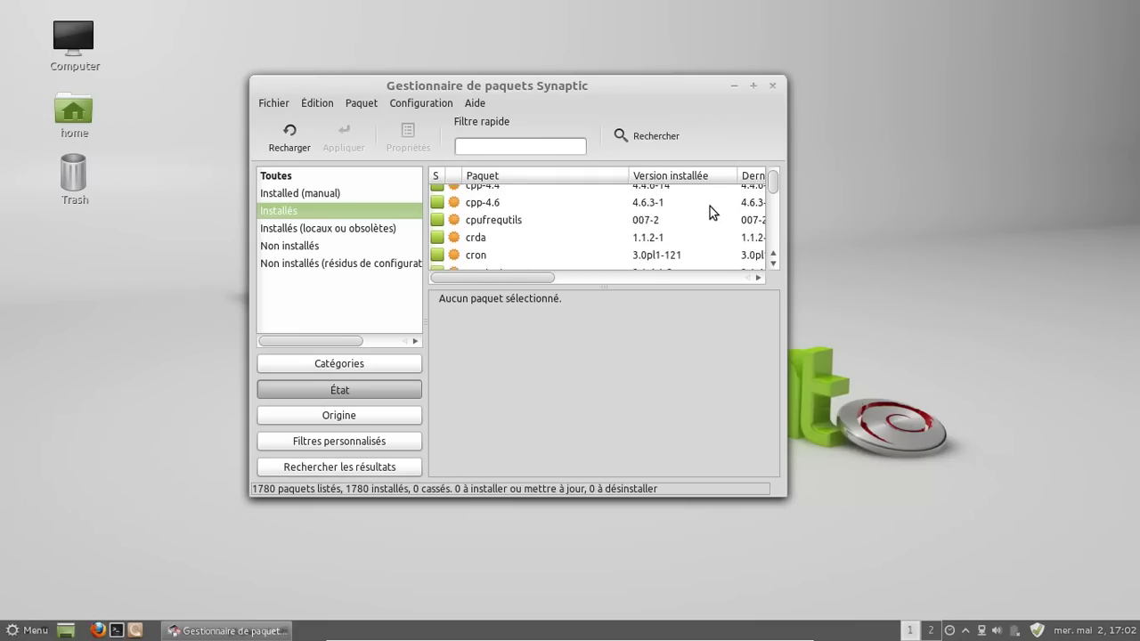
{"action": "scroll", "coordinate": [710, 211], "scroll_direction": "down", "scroll_amount": 6}
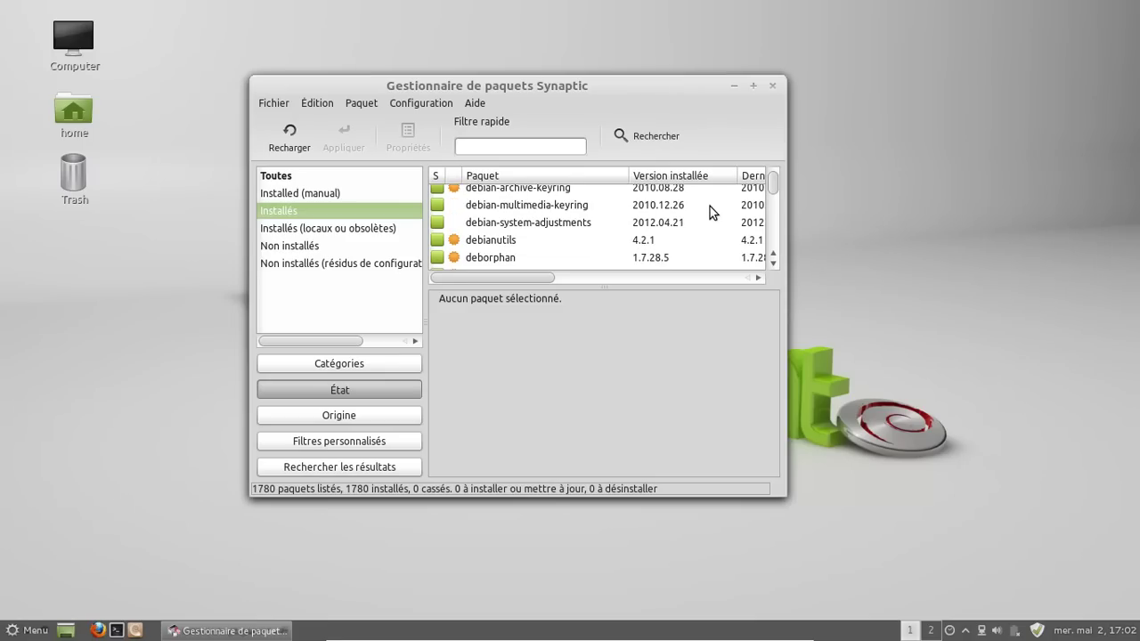
{"action": "scroll", "coordinate": [710, 207], "scroll_direction": "down", "scroll_amount": 5}
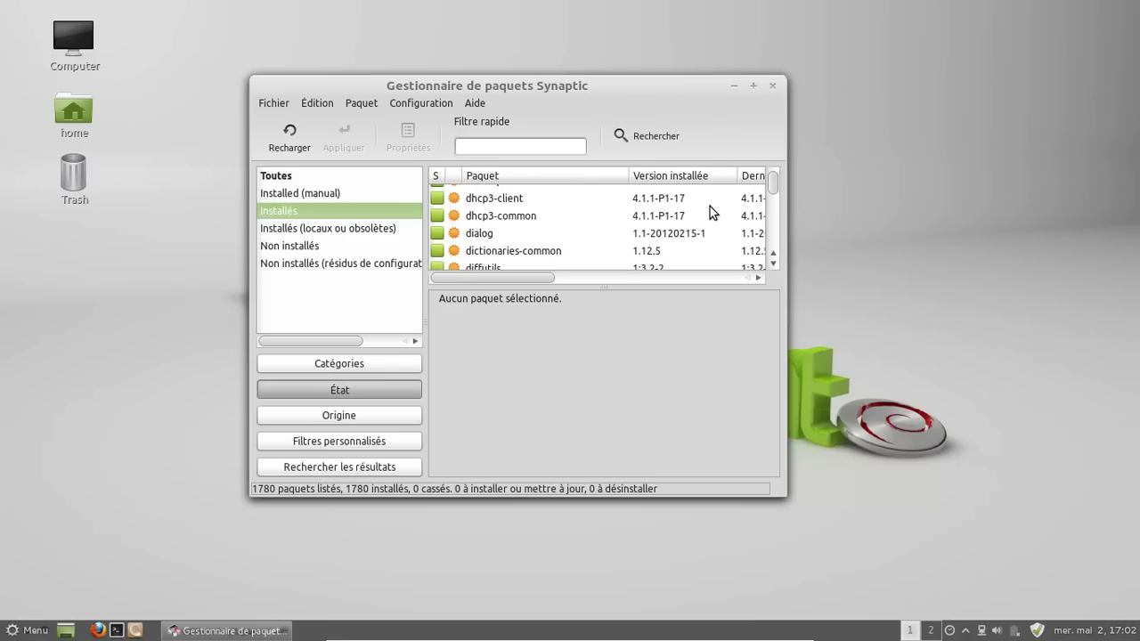
{"action": "scroll", "coordinate": [709, 206], "scroll_direction": "down", "scroll_amount": 6}
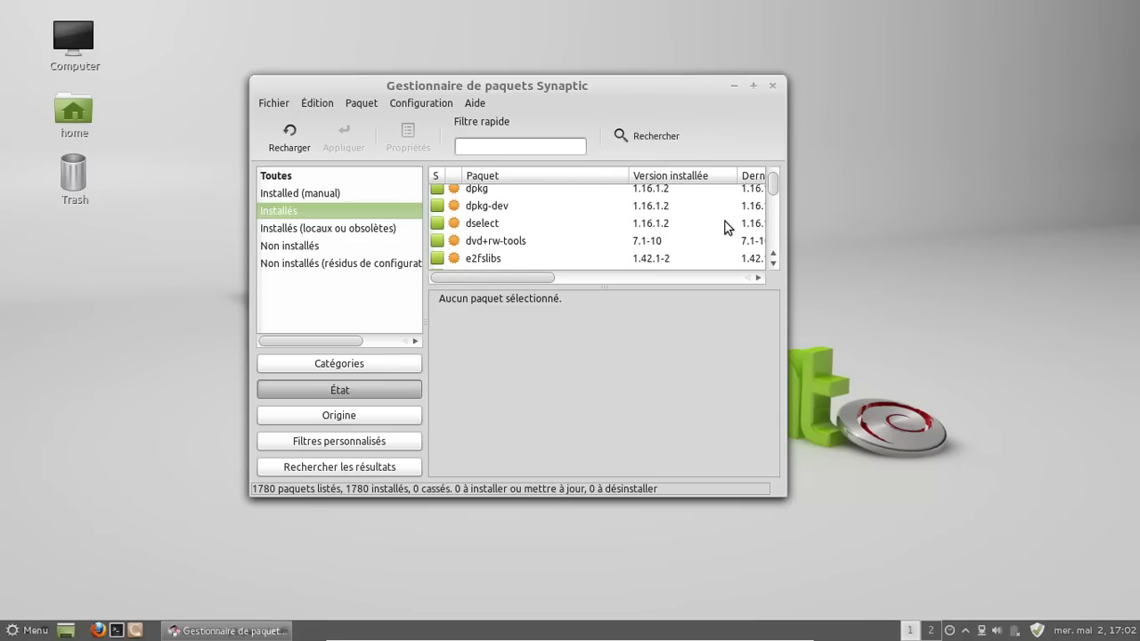
{"action": "mouse_move", "coordinate": [773, 185]}
{"action": "left_mouse_down"}
{"action": "mouse_move", "coordinate": [772, 239]}
{"action": "mouse_move", "coordinate": [777, 172]}
{"action": "left_mouse_up"}
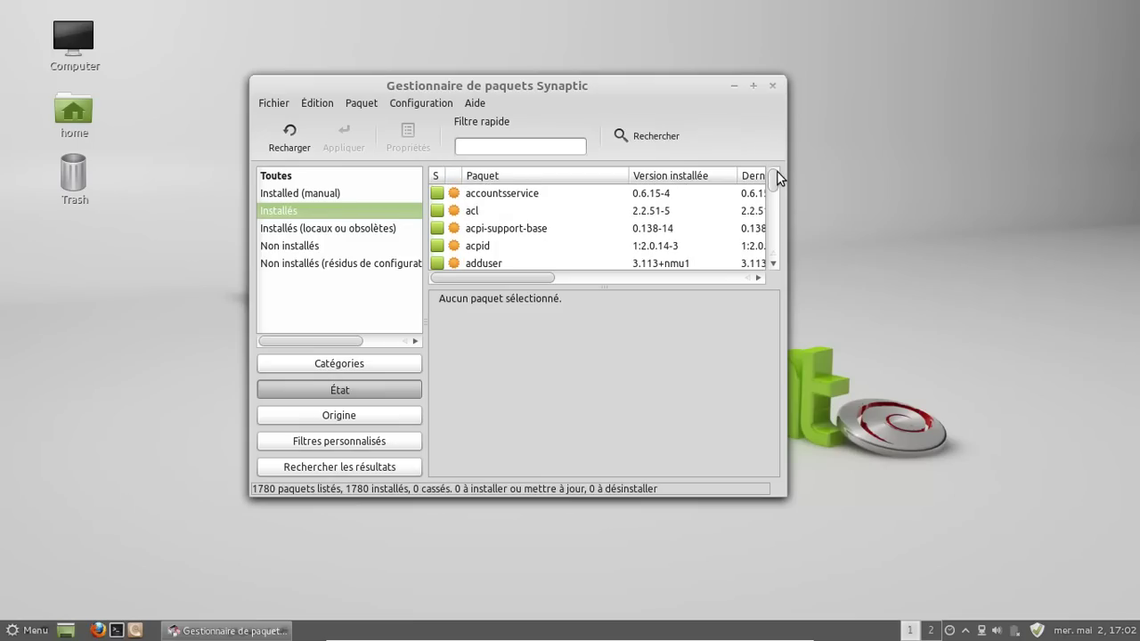
List the uninstalled packages with leftover configuration, mark libapache2-mod-dnssd for complete removal and apply the change
{"action": "left_click", "coordinate": [314, 263]}
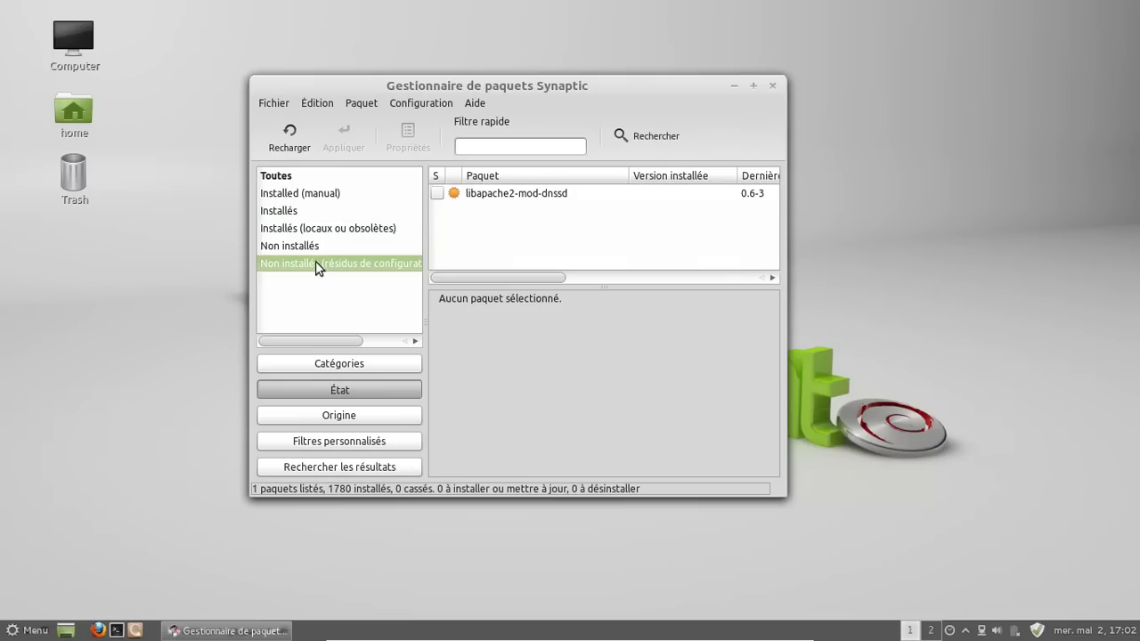
{"action": "right_click", "coordinate": [509, 193]}
{"action": "left_click", "coordinate": [583, 287]}
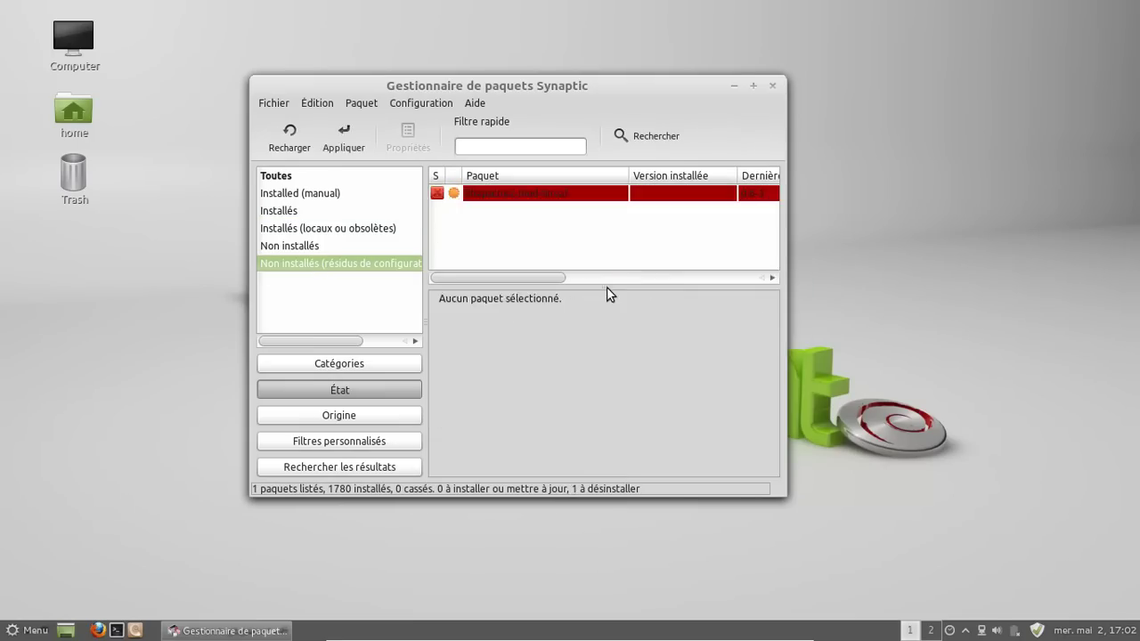
{"action": "left_click", "coordinate": [337, 143]}
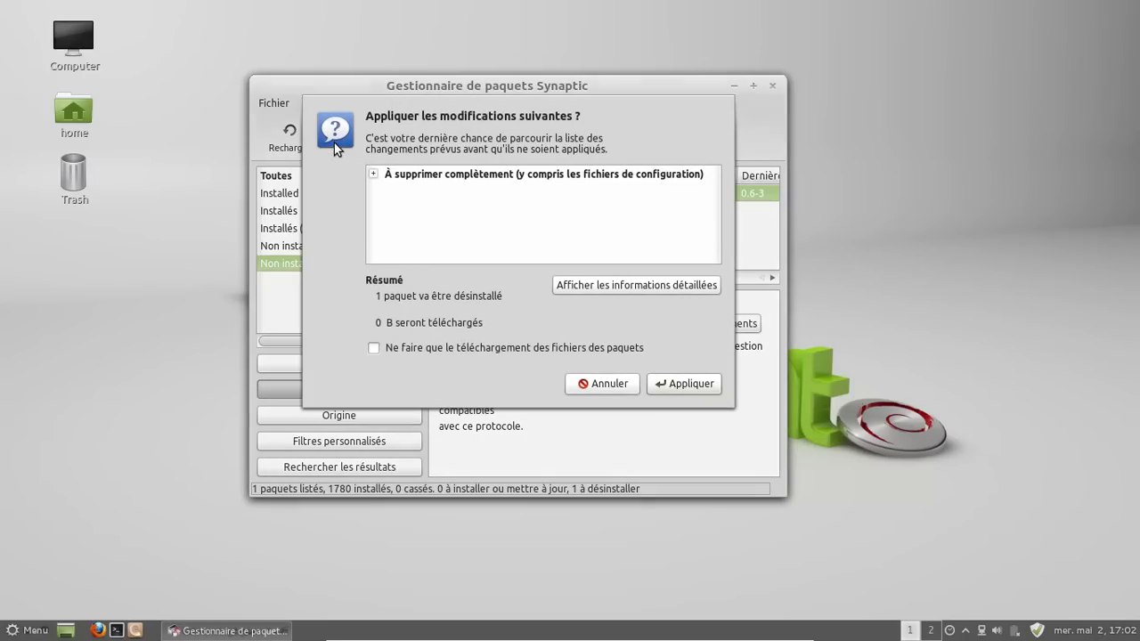
{"action": "left_click", "coordinate": [688, 384]}
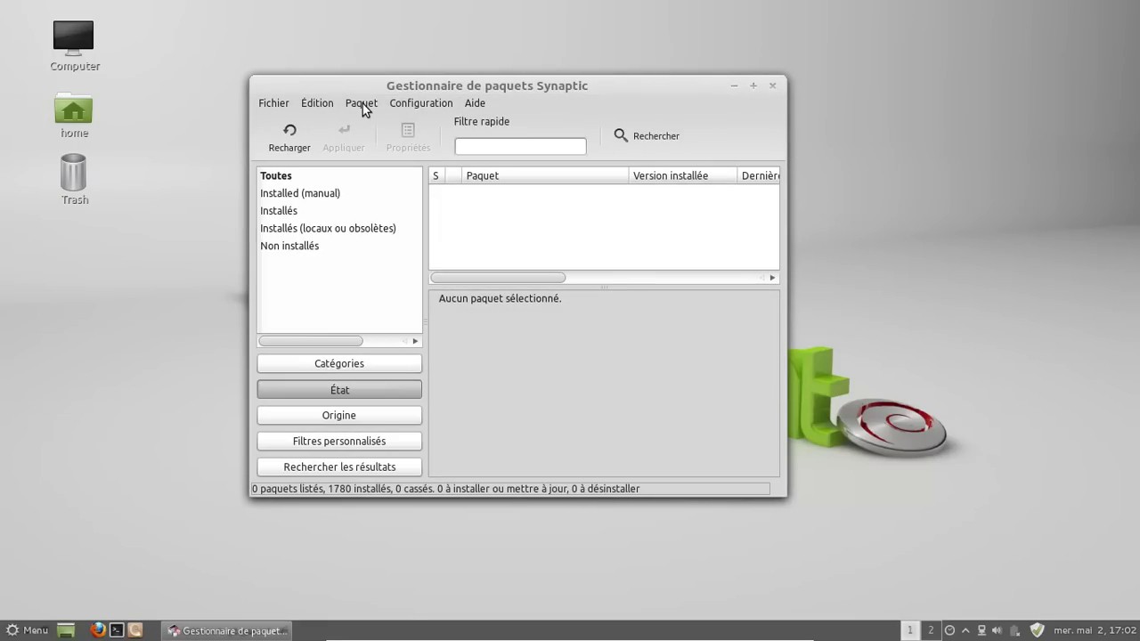
Review the repository settings, from LinuxMint Software and Other Software through Updates, Authentication and Statistics, and close Synaptic
{"action": "left_click", "coordinate": [361, 103]}
{"action": "mouse_move", "coordinate": [317, 103]}
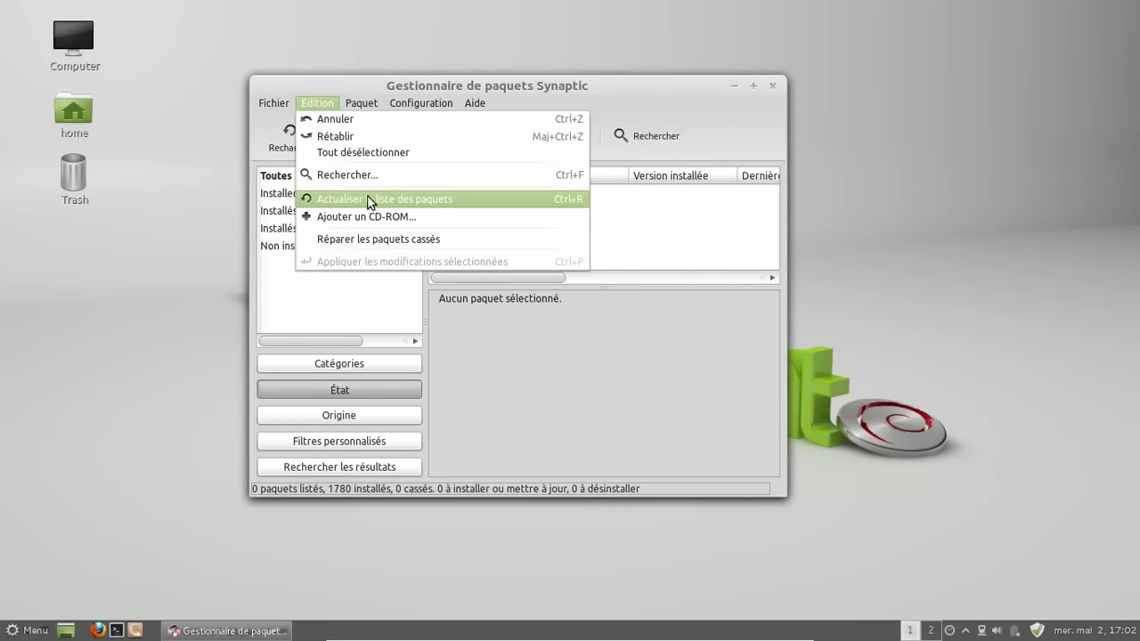
{"action": "mouse_move", "coordinate": [420, 104]}
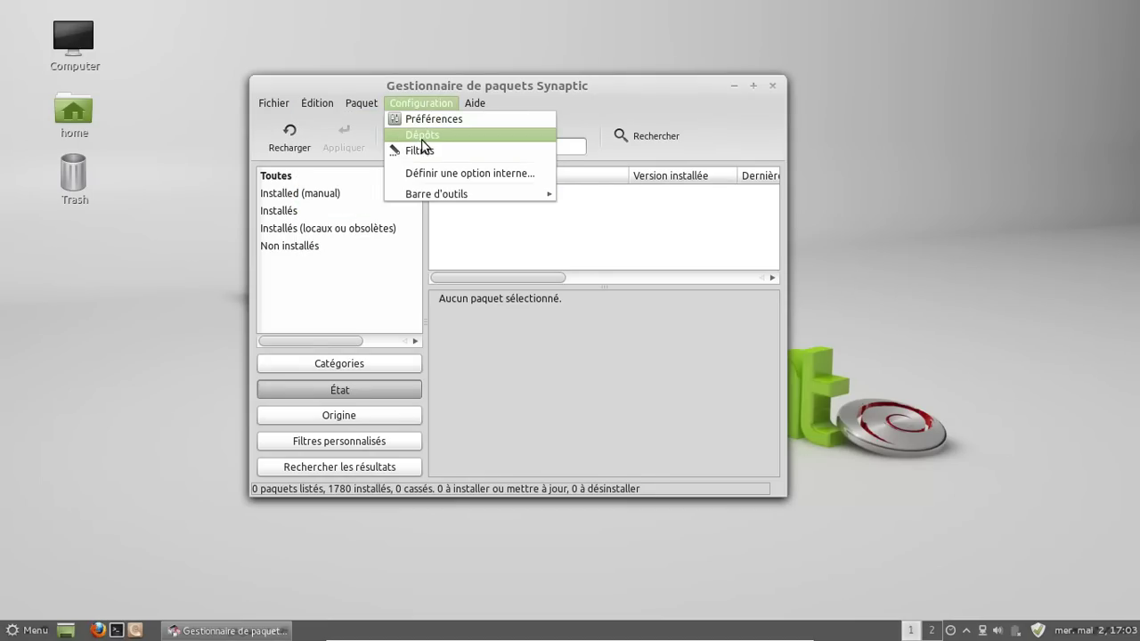
{"action": "left_click", "coordinate": [422, 135]}
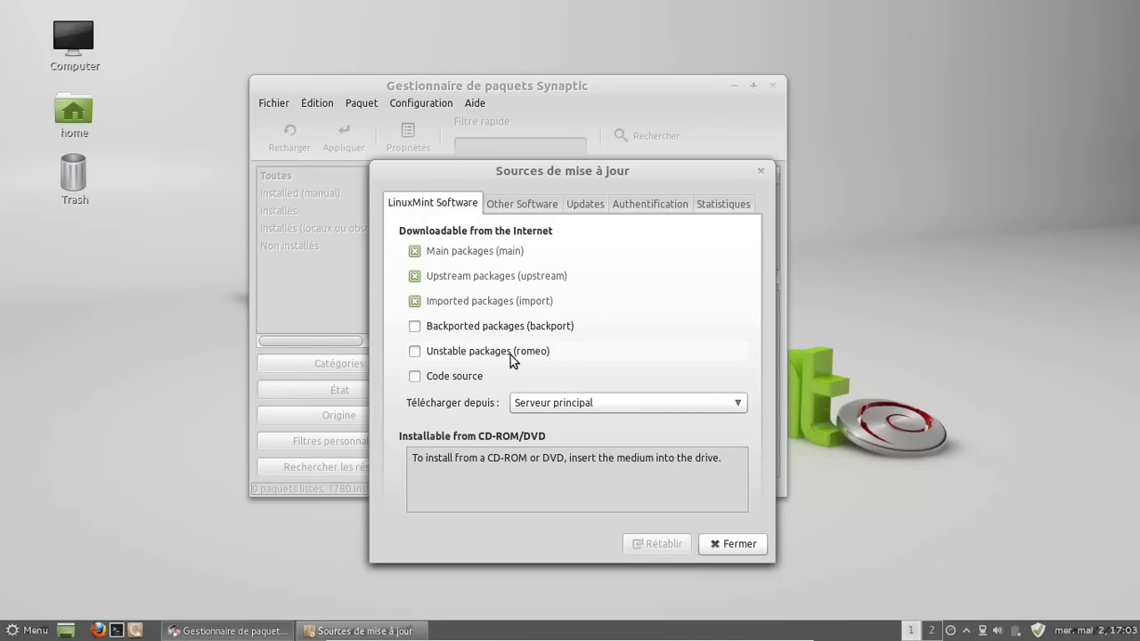
{"action": "left_click", "coordinate": [534, 206]}
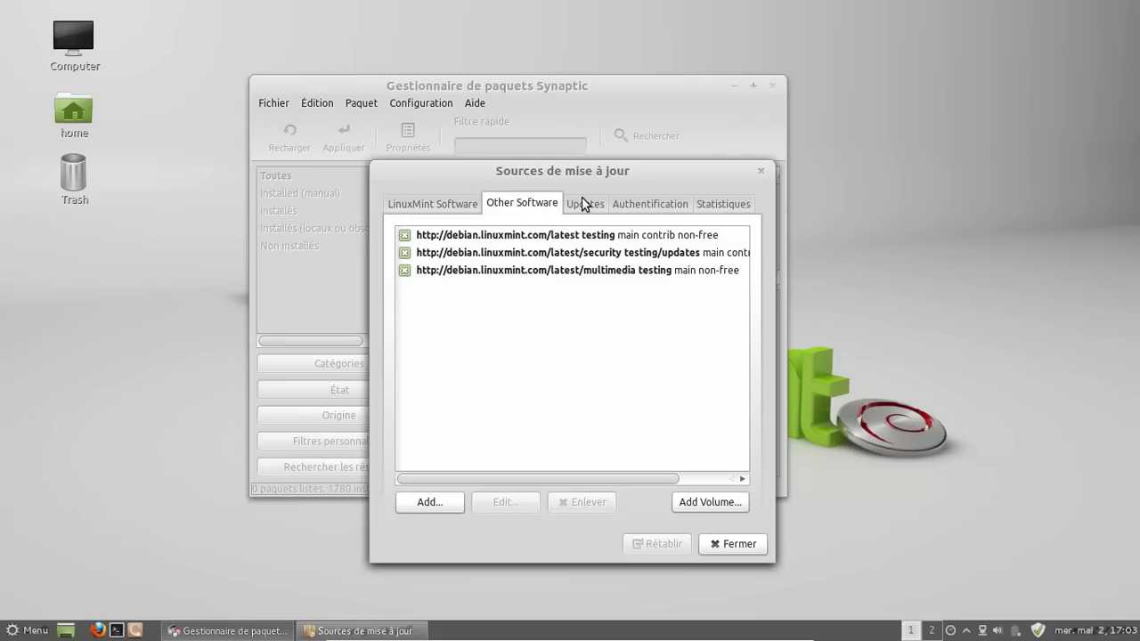
{"action": "left_click", "coordinate": [584, 203]}
{"action": "left_click", "coordinate": [658, 204]}
{"action": "left_click", "coordinate": [723, 204]}
{"action": "left_click", "coordinate": [761, 170]}
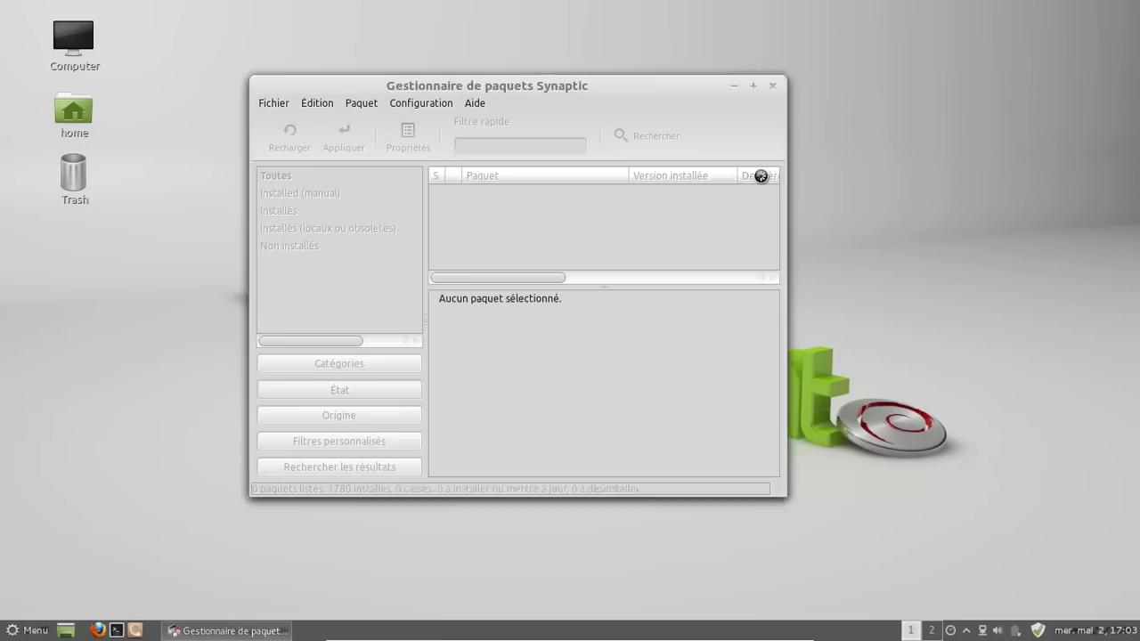
{"action": "left_click", "coordinate": [772, 87]}
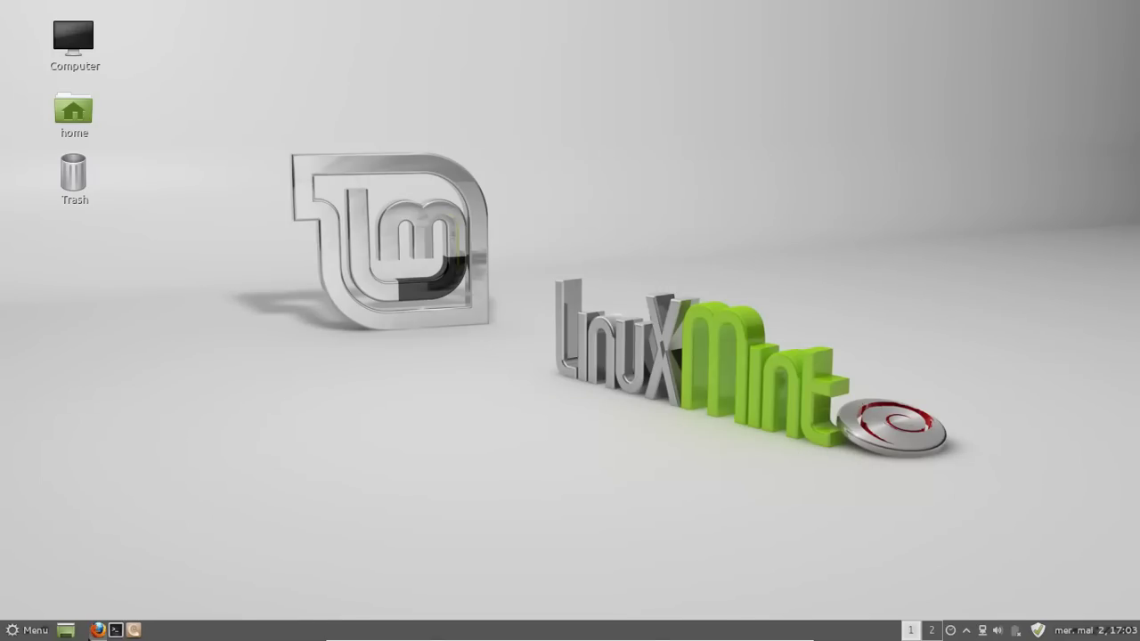
Open the home folder in the file manager, look inside the Musique folder and return to the home folder
{"action": "left_click", "coordinate": [135, 630]}
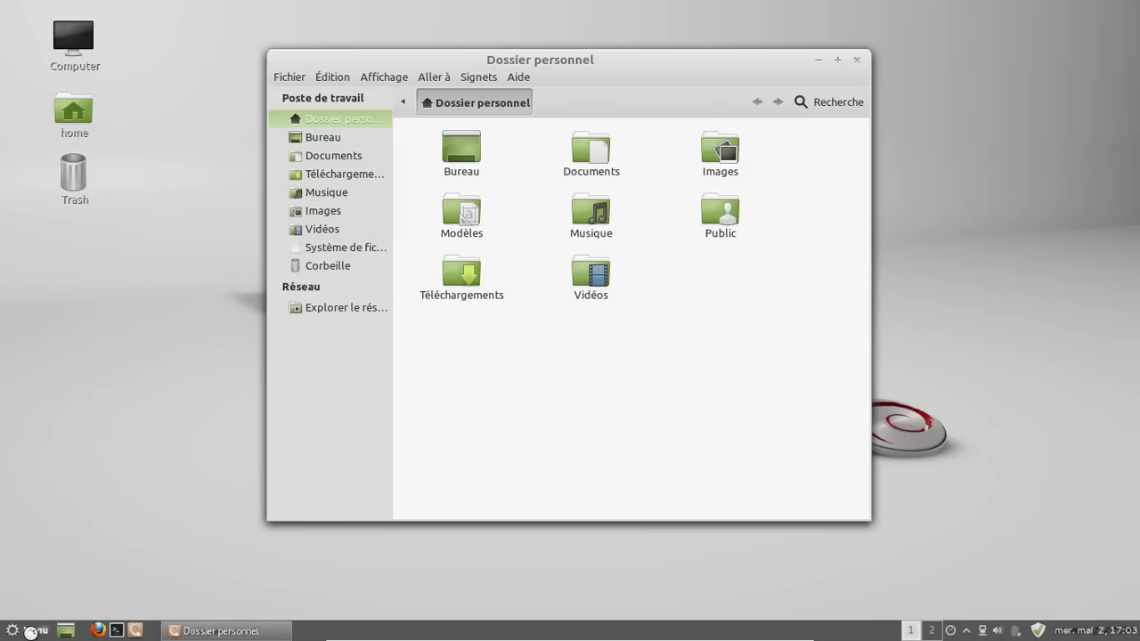
{"action": "left_click", "coordinate": [30, 632]}
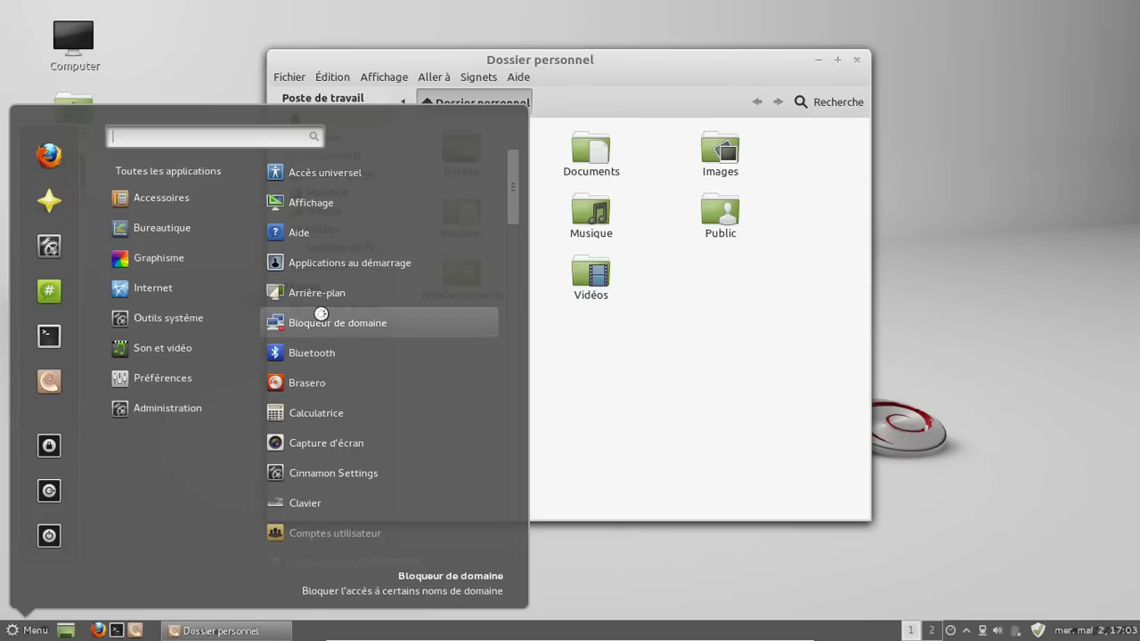
{"action": "left_click", "coordinate": [673, 80]}
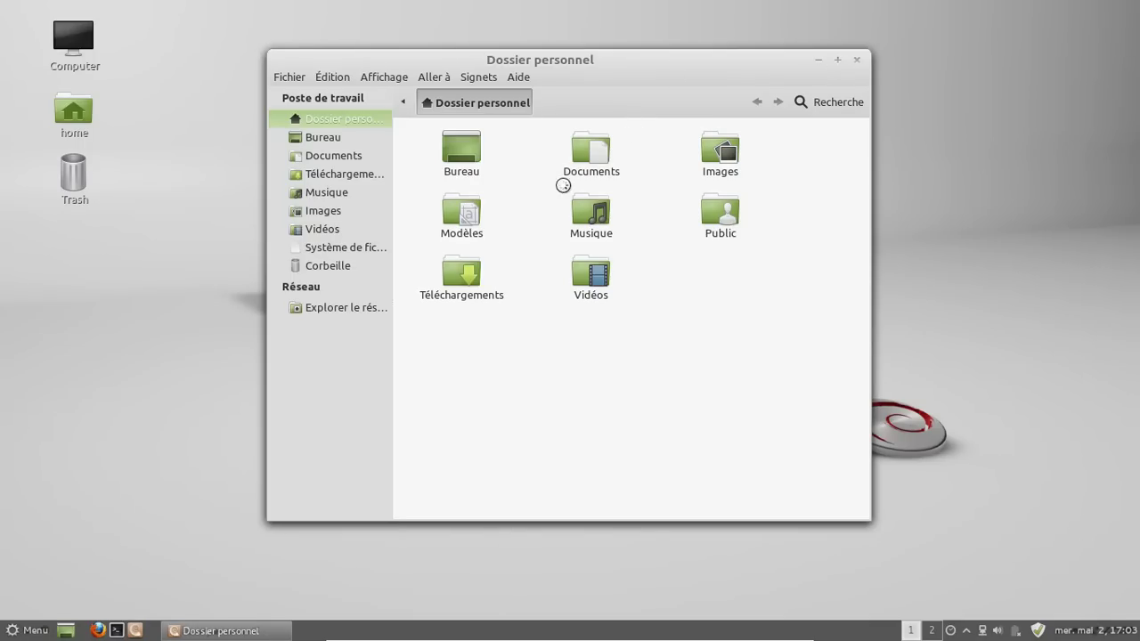
{"action": "double_click", "coordinate": [585, 216]}
{"action": "left_click", "coordinate": [522, 103]}
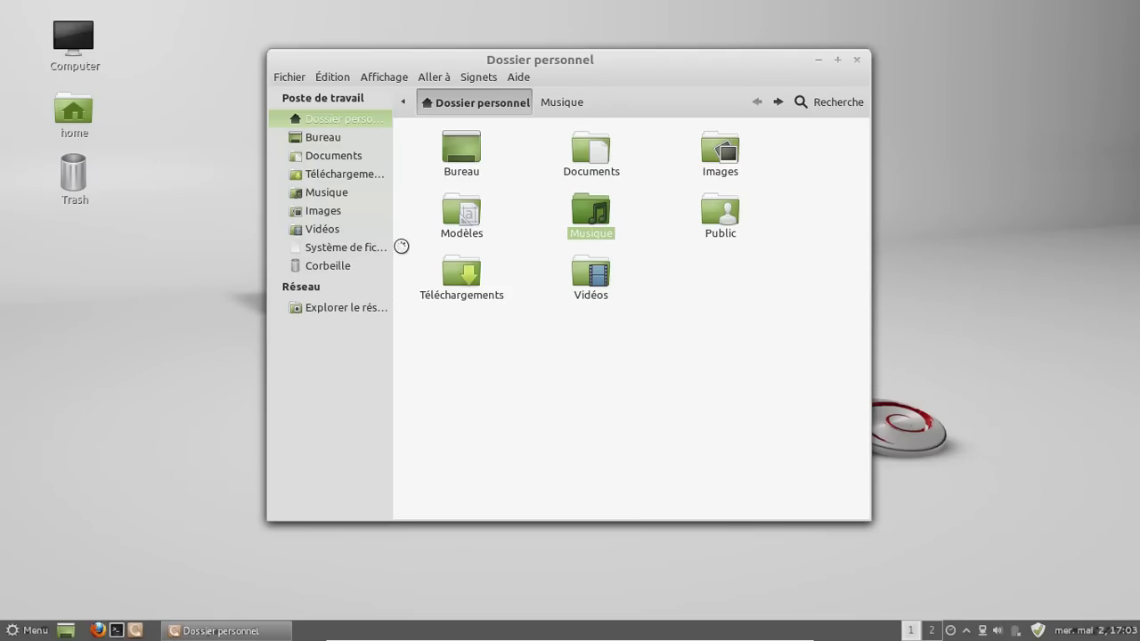
Launch Rhythmbox from the sound and video applications and close the file manager window
{"action": "left_click", "coordinate": [29, 632]}
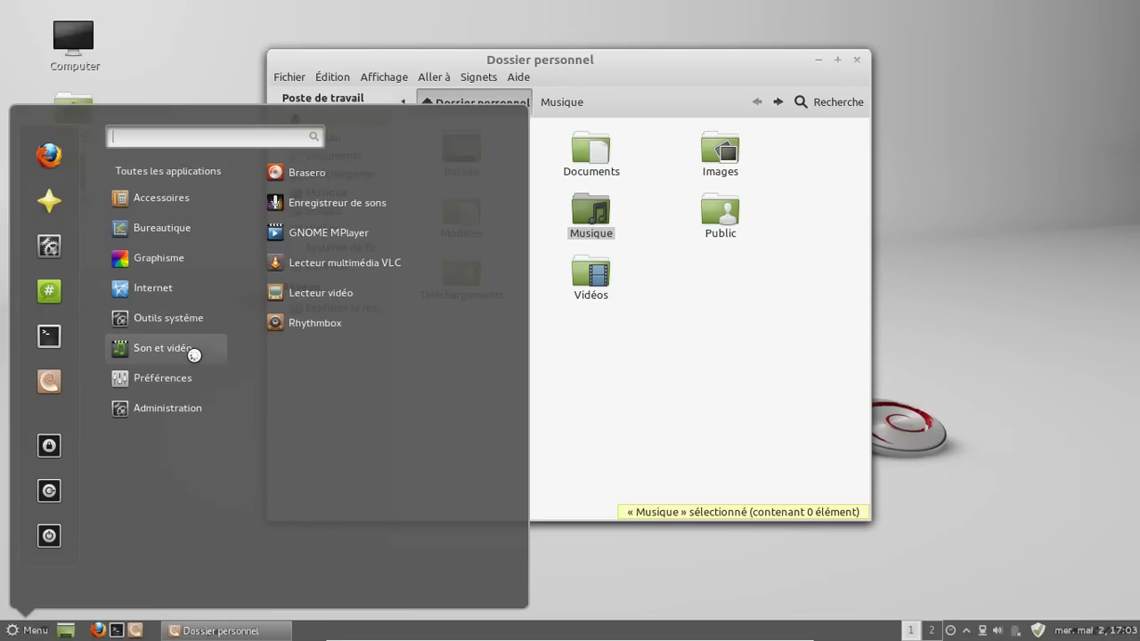
{"action": "left_click", "coordinate": [320, 324]}
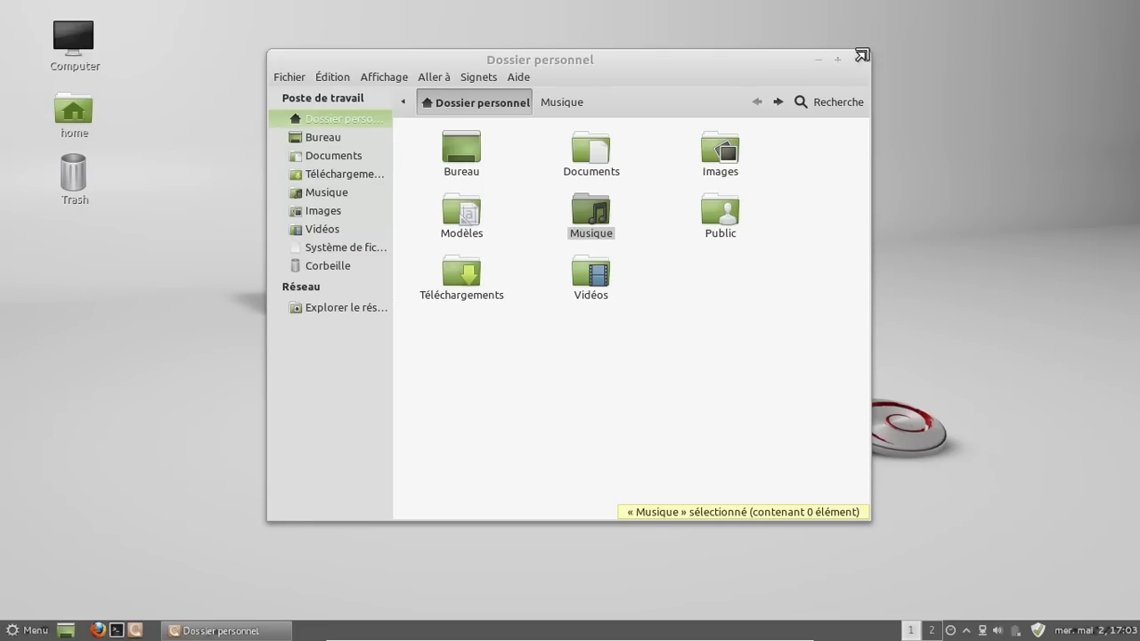
{"action": "left_click", "coordinate": [857, 58]}
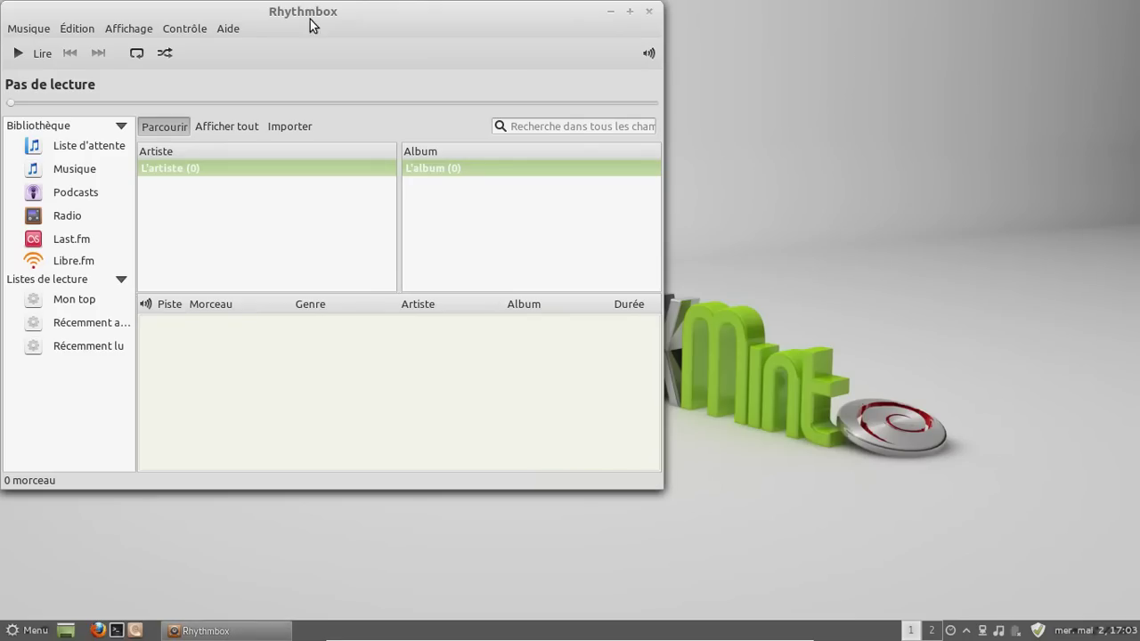
View the Rhythmbox version information, dismiss it and close the music player
{"action": "left_click", "coordinate": [230, 30]}
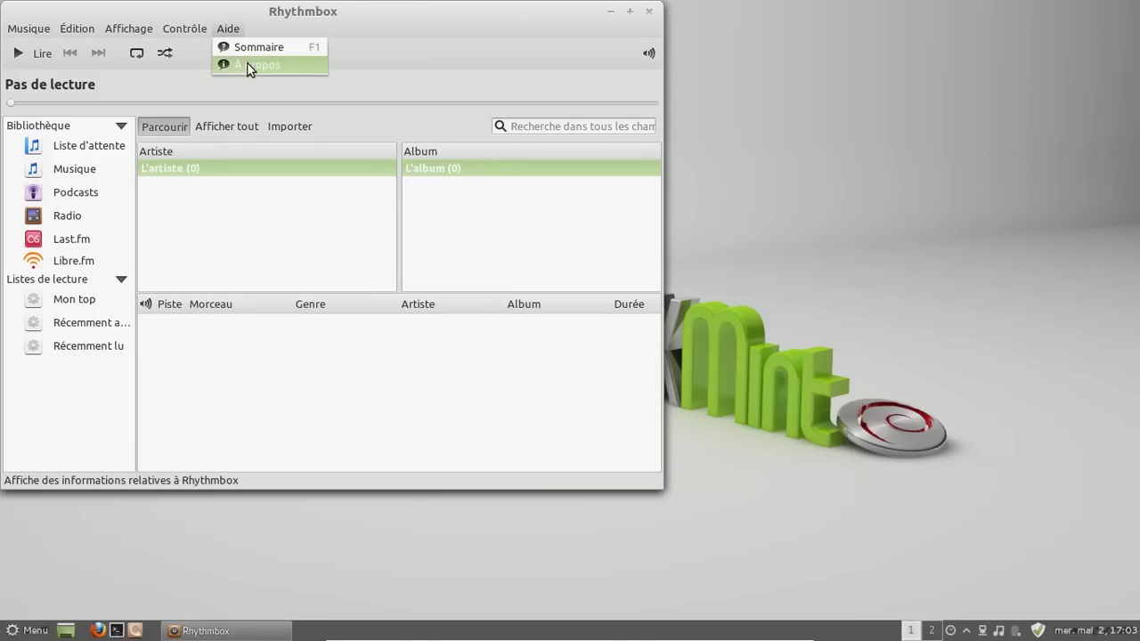
{"action": "left_click", "coordinate": [247, 65]}
{"action": "left_click", "coordinate": [475, 210]}
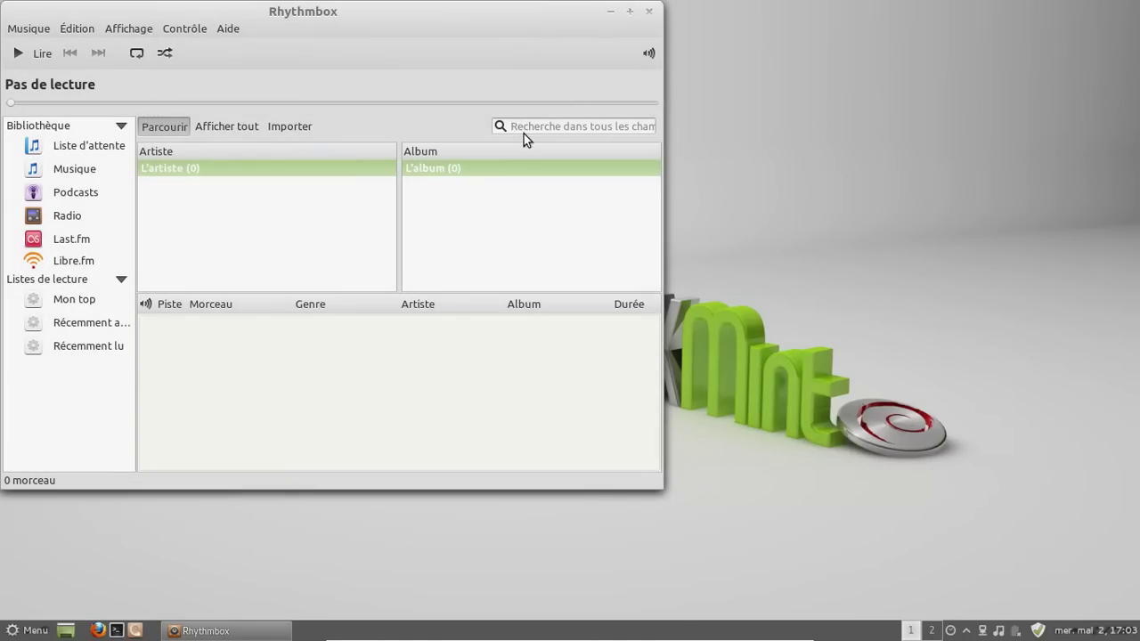
{"action": "left_click", "coordinate": [648, 11]}
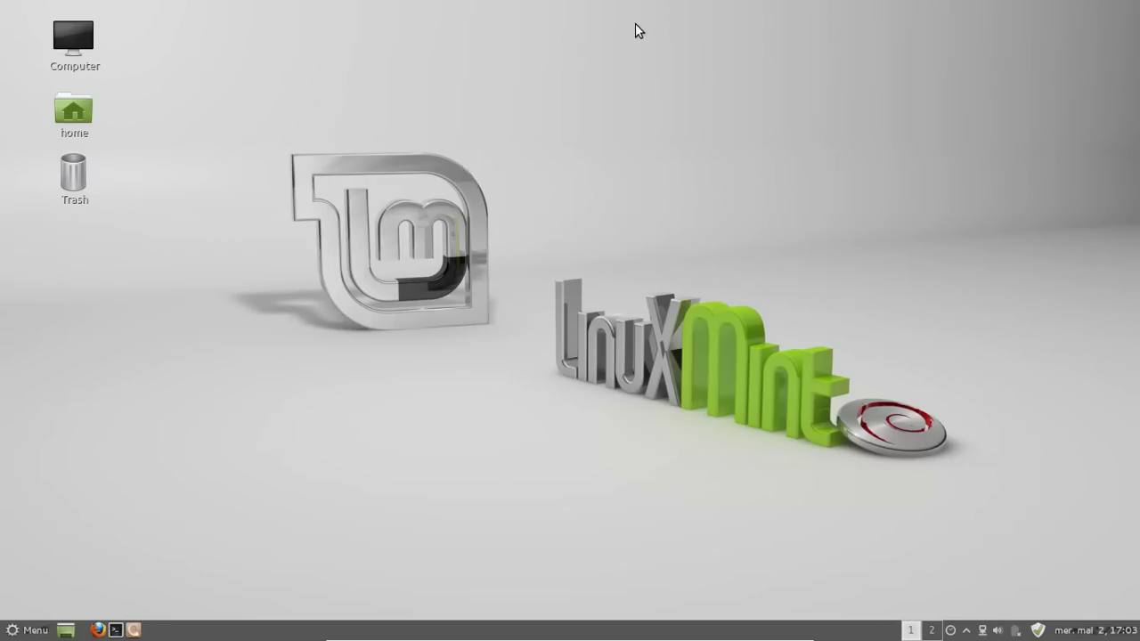
Look through the installed application categories and launch the firewall configuration from the preferences category
{"action": "left_click", "coordinate": [34, 628]}
{"action": "mouse_move", "coordinate": [152, 293]}
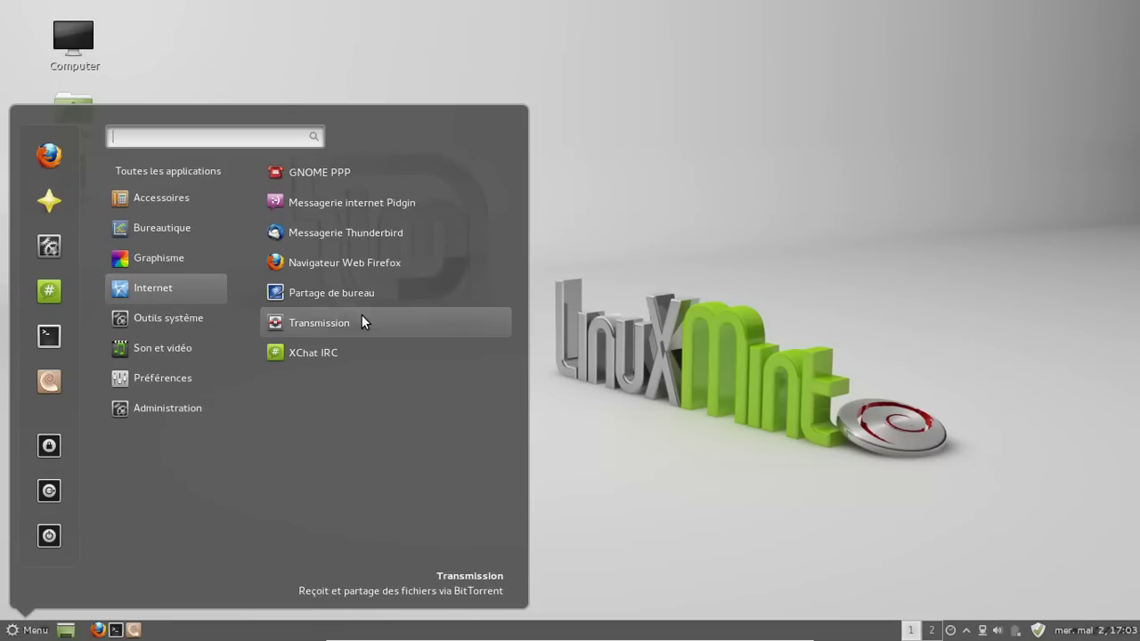
{"action": "mouse_move", "coordinate": [174, 309]}
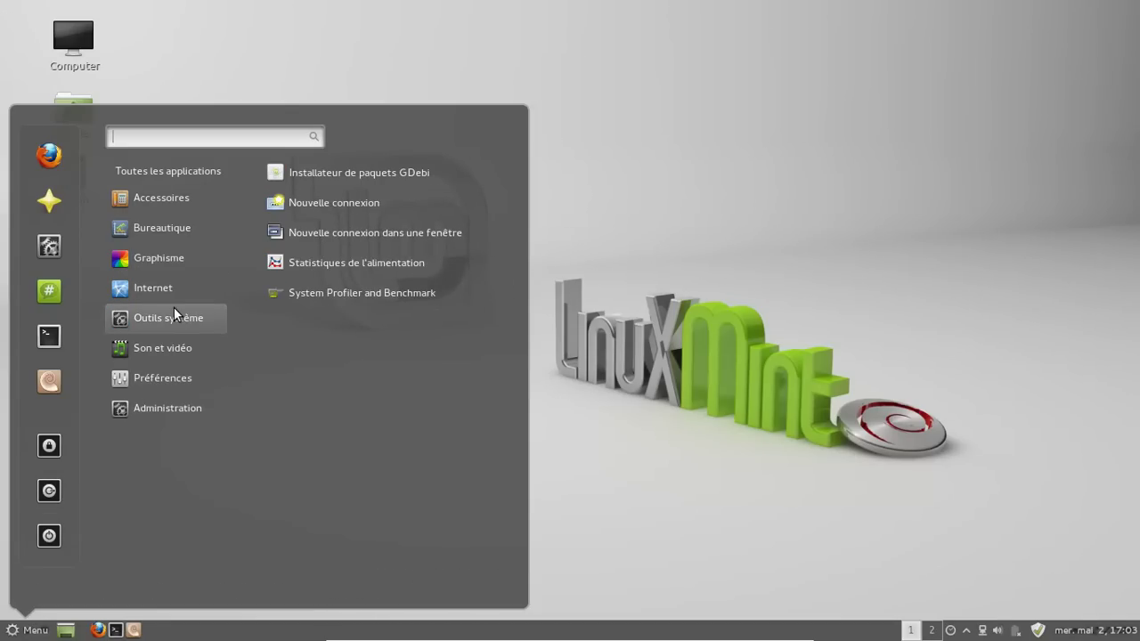
{"action": "mouse_move", "coordinate": [175, 351]}
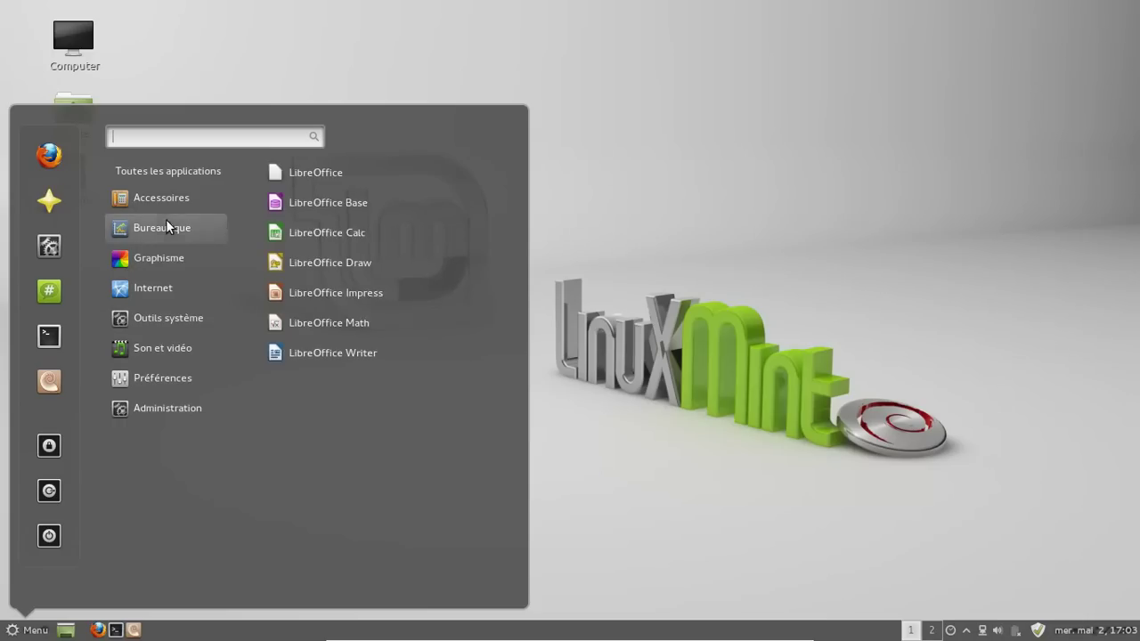
{"action": "mouse_move", "coordinate": [166, 203]}
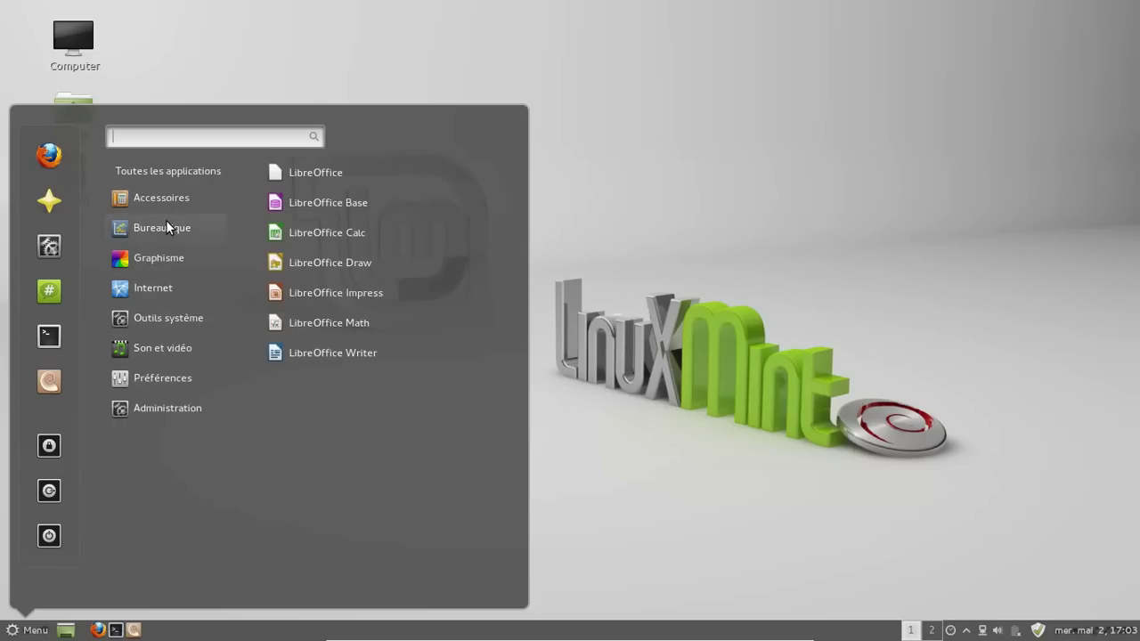
{"action": "mouse_move", "coordinate": [163, 254]}
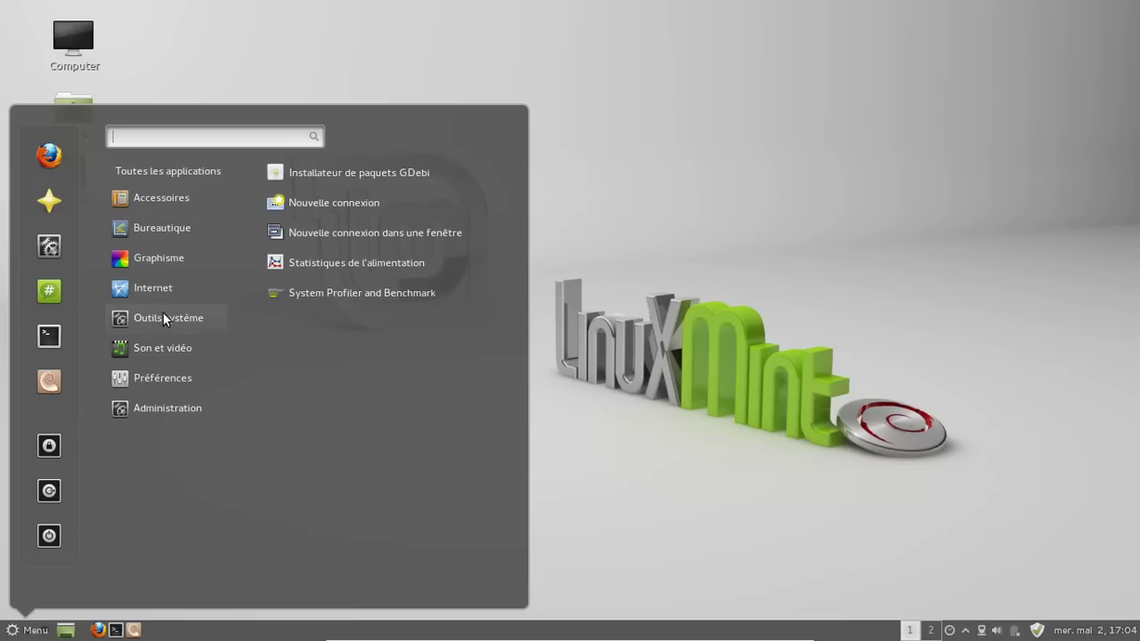
{"action": "mouse_move", "coordinate": [165, 385]}
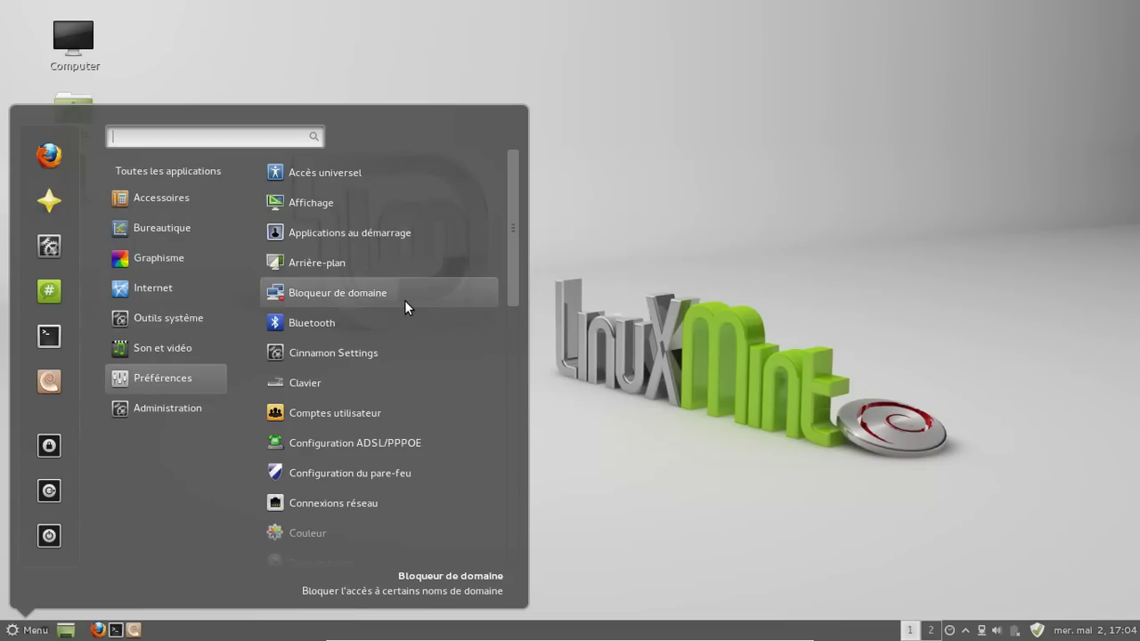
{"action": "scroll", "coordinate": [404, 300], "scroll_direction": "down", "scroll_amount": 3}
{"action": "left_click", "coordinate": [394, 336]}
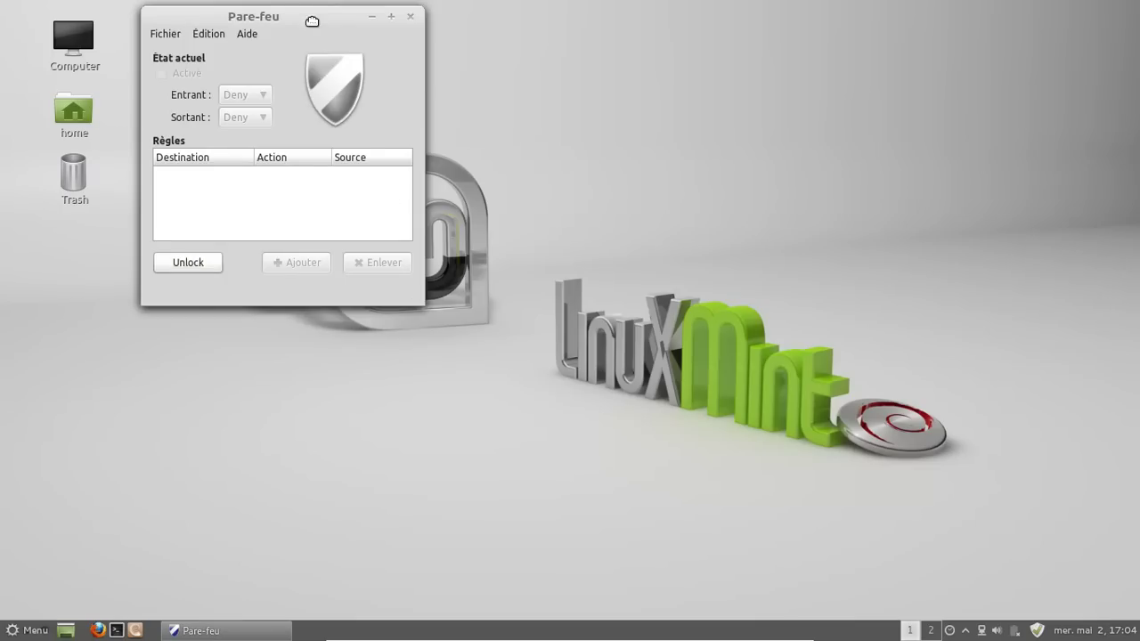
Unlock the firewall settings with the account password and enable the firewall
{"action": "left_click_drag", "start_coordinate": [312, 18], "coordinate": [439, 64]}
{"action": "left_click", "coordinate": [313, 310]}
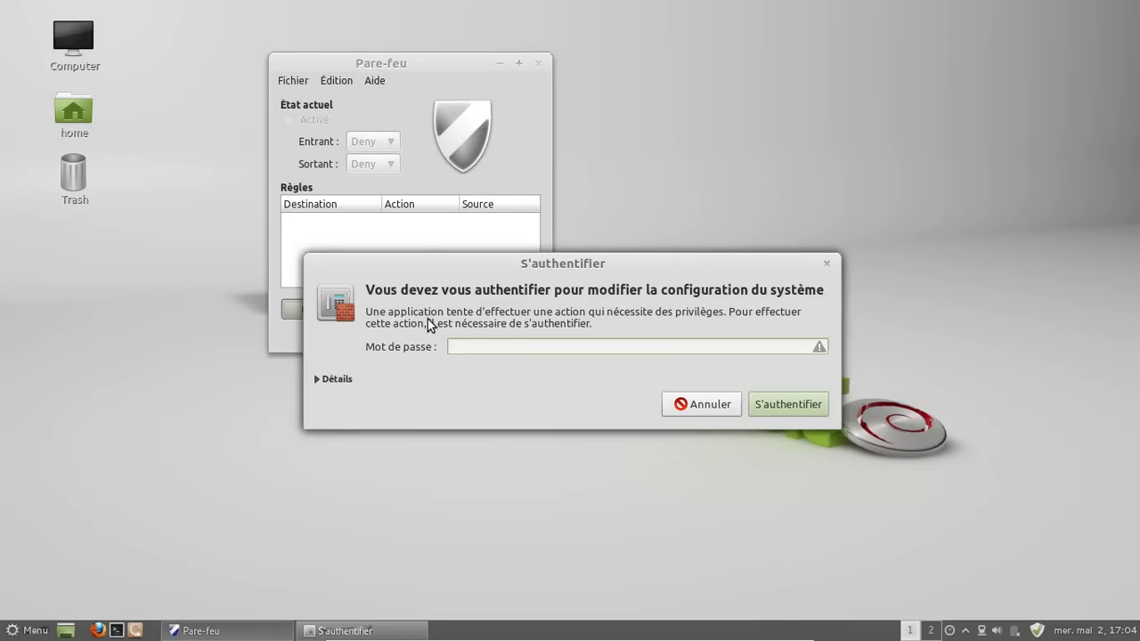
{"action": "type", "text": "*******"}
{"action": "key", "text": "Return"}
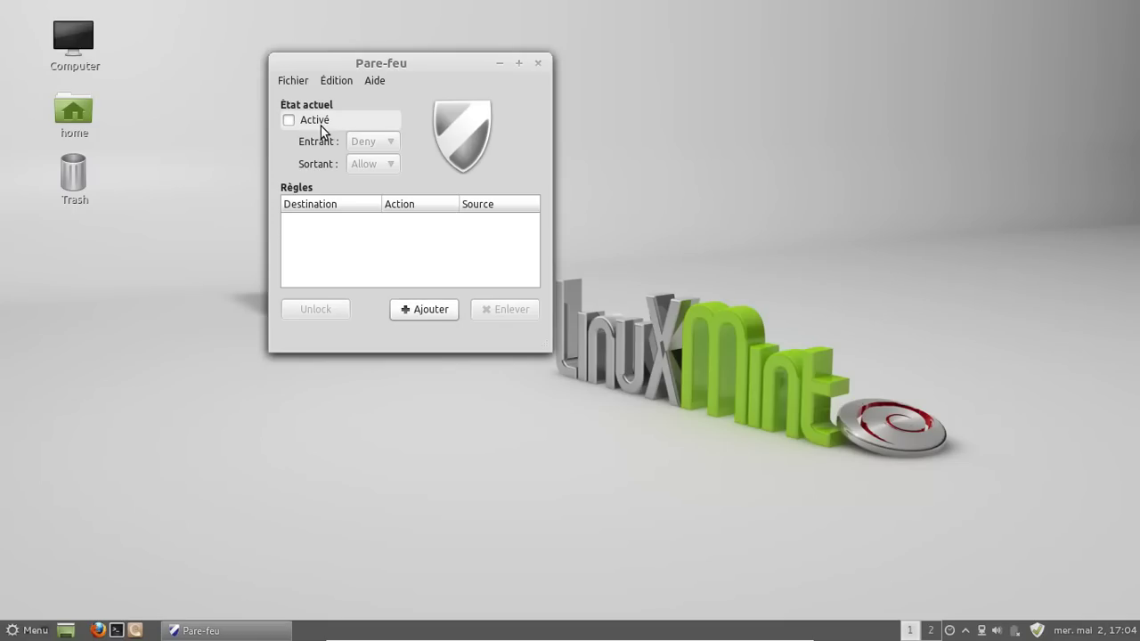
{"action": "left_click", "coordinate": [289, 122]}
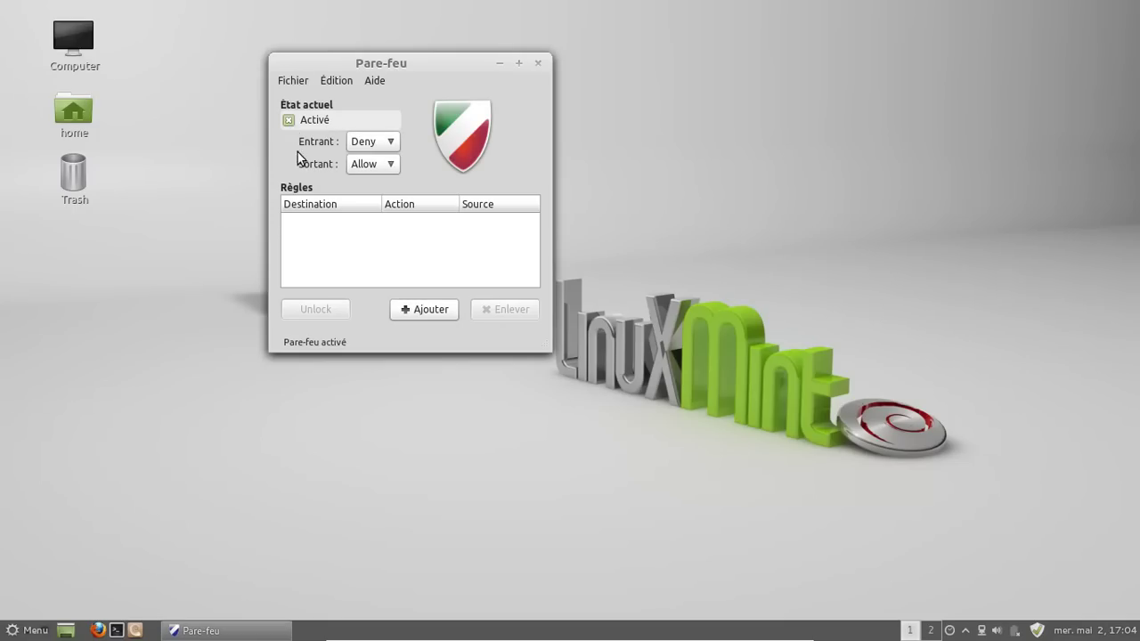
Open the firewall preferences to review the ufw and Gufw logging options, and close them
{"action": "left_click", "coordinate": [326, 82]}
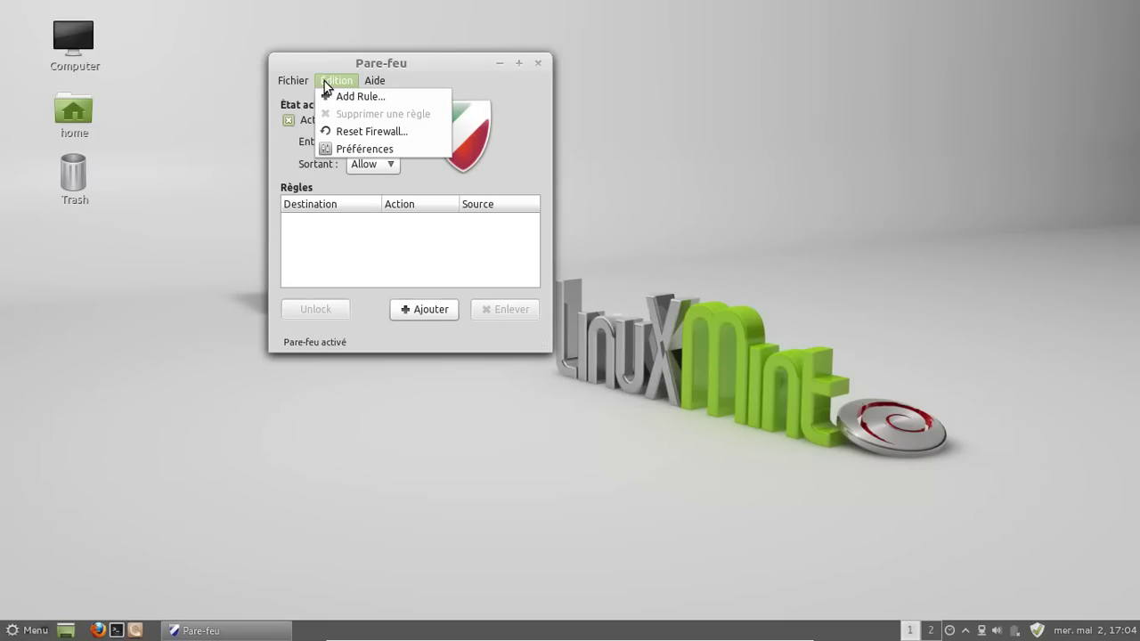
{"action": "left_click", "coordinate": [355, 148]}
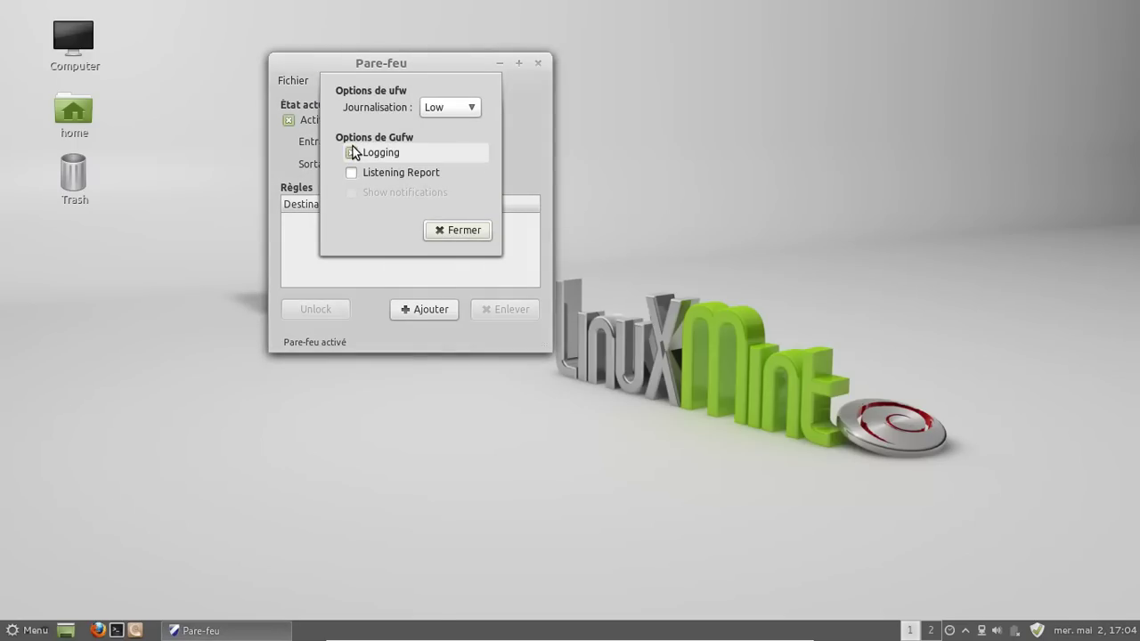
{"action": "left_click", "coordinate": [352, 151]}
{"action": "left_click", "coordinate": [459, 231]}
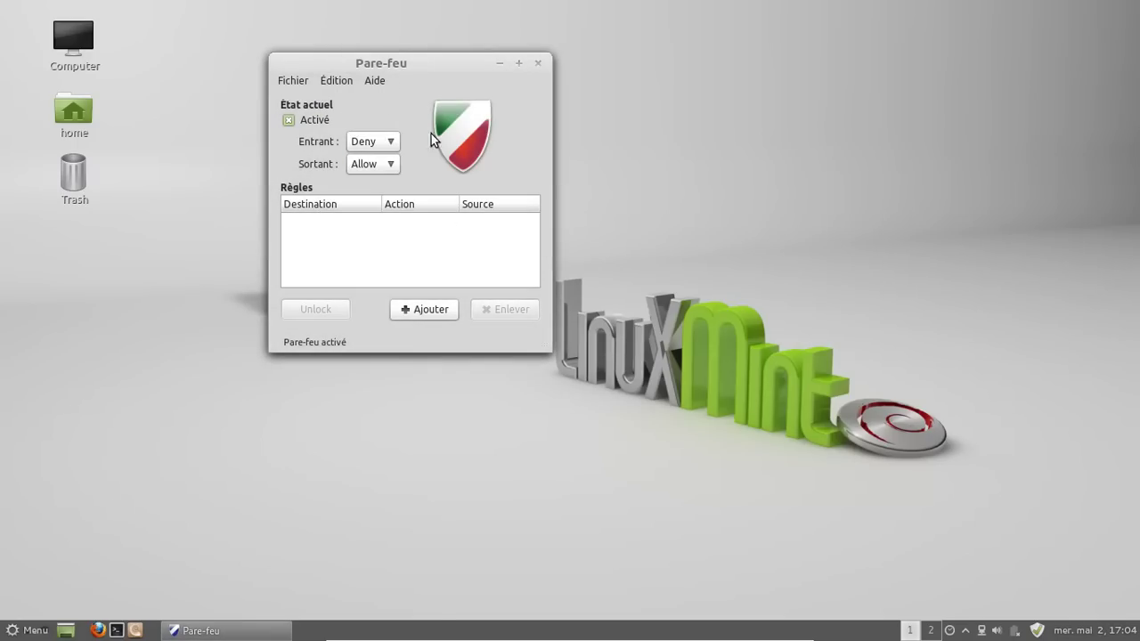
View the Gufw version information and the firewall log, closing each one
{"action": "left_click", "coordinate": [375, 80]}
{"action": "left_click", "coordinate": [398, 174]}
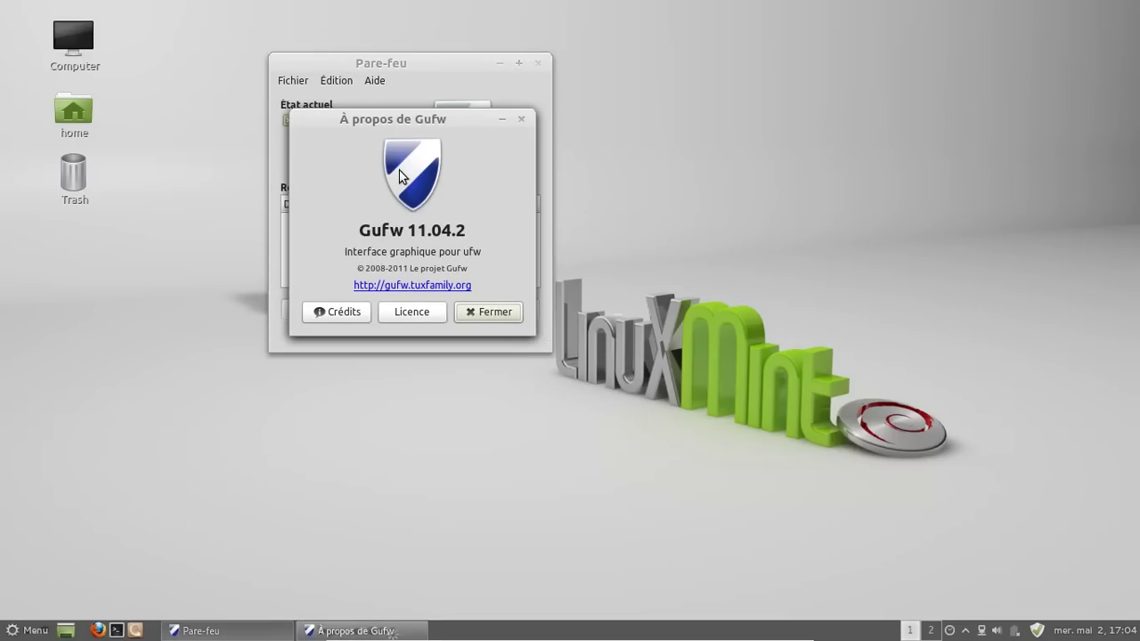
{"action": "left_click", "coordinate": [492, 313]}
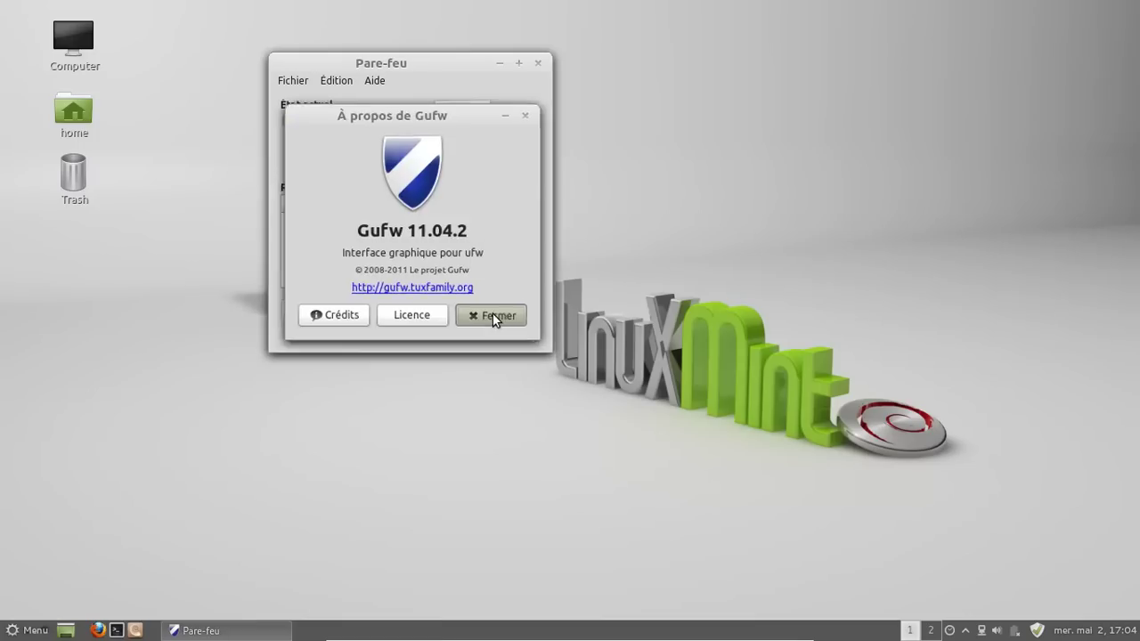
{"action": "left_click", "coordinate": [294, 80]}
{"action": "left_click", "coordinate": [300, 98]}
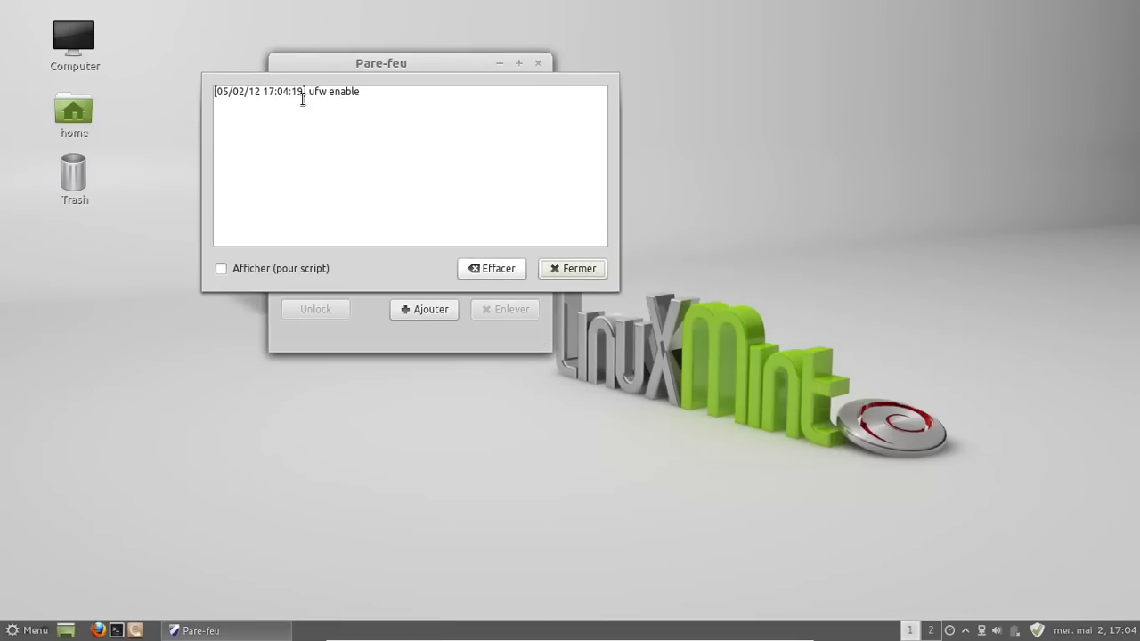
{"action": "left_click", "coordinate": [585, 270]}
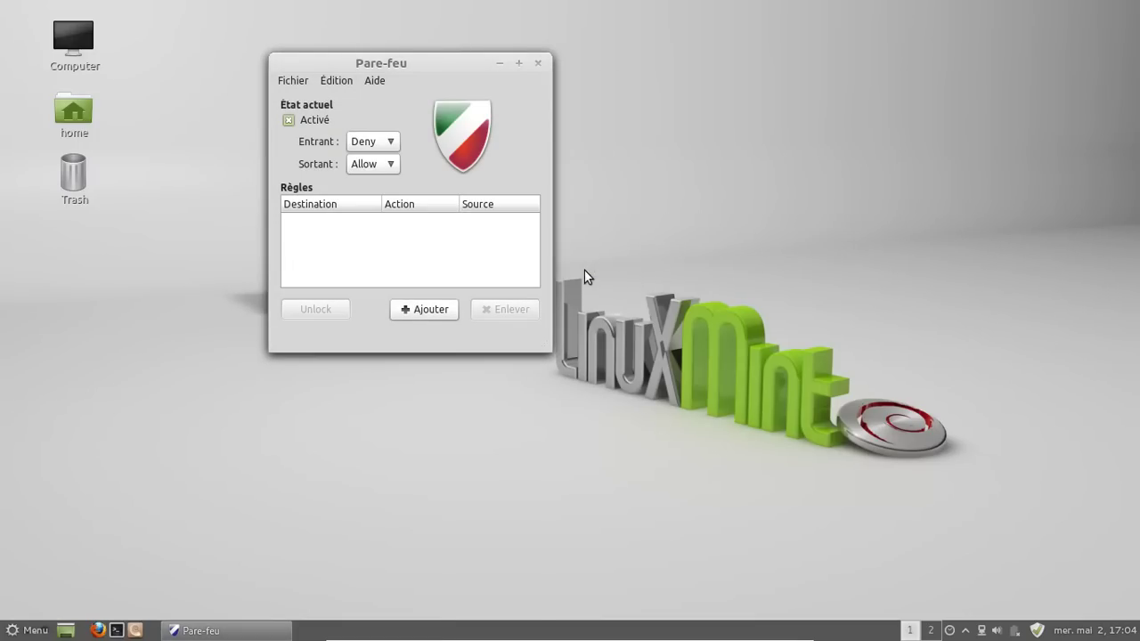
Start a new firewall rule and look through the preconfigured application list and the Simple and Advanced rule forms
{"action": "left_click", "coordinate": [424, 305]}
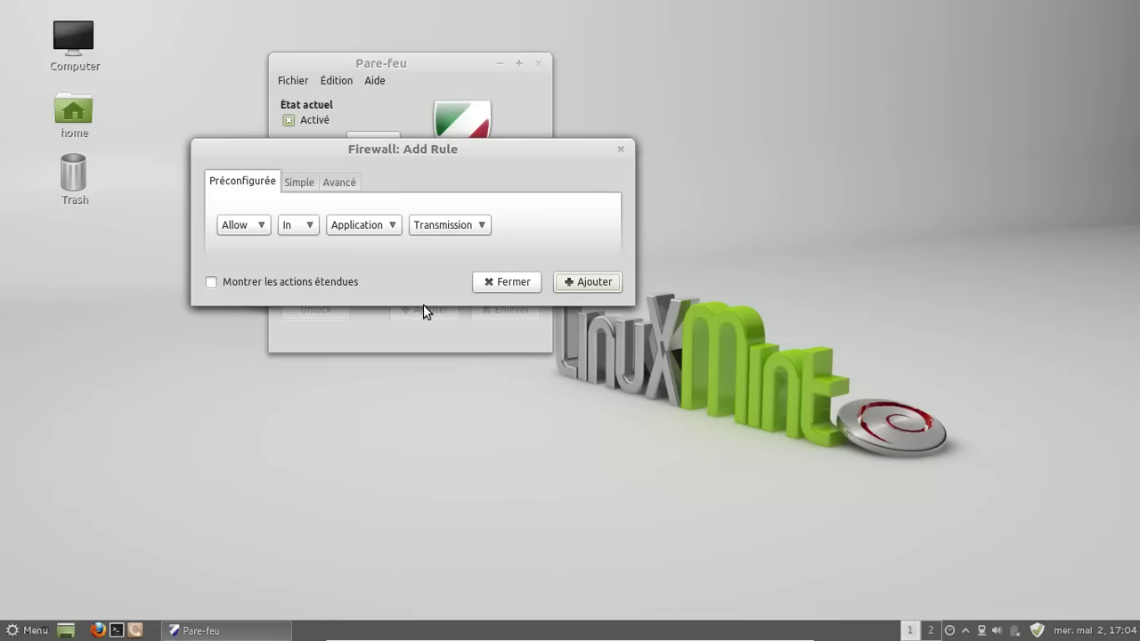
{"action": "left_click", "coordinate": [446, 224]}
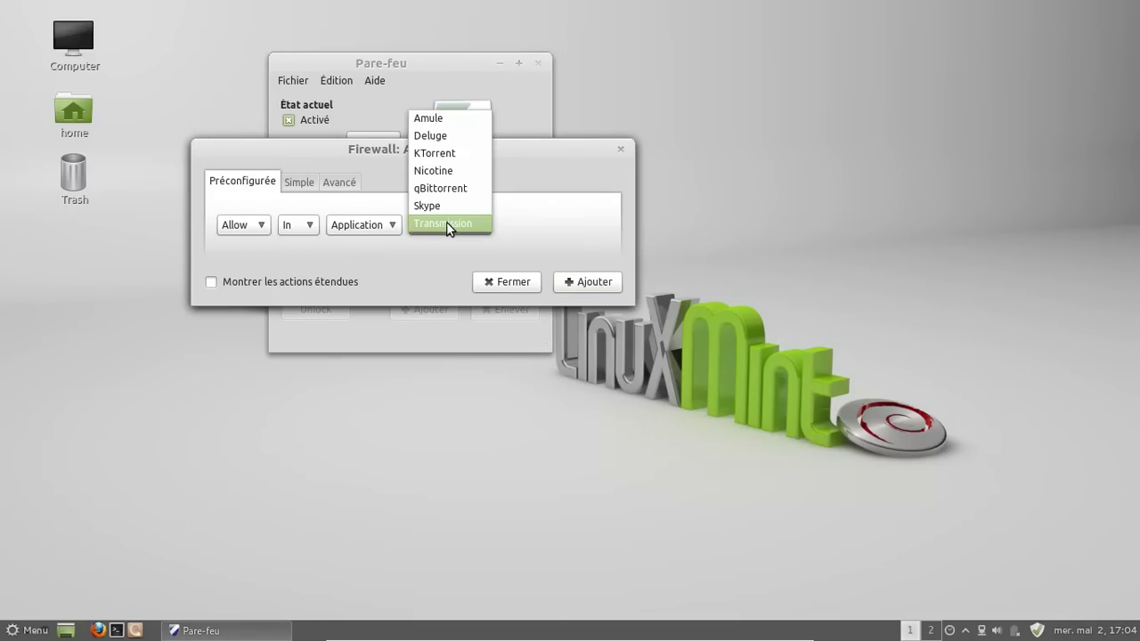
{"action": "left_click", "coordinate": [446, 222]}
{"action": "left_click", "coordinate": [329, 185]}
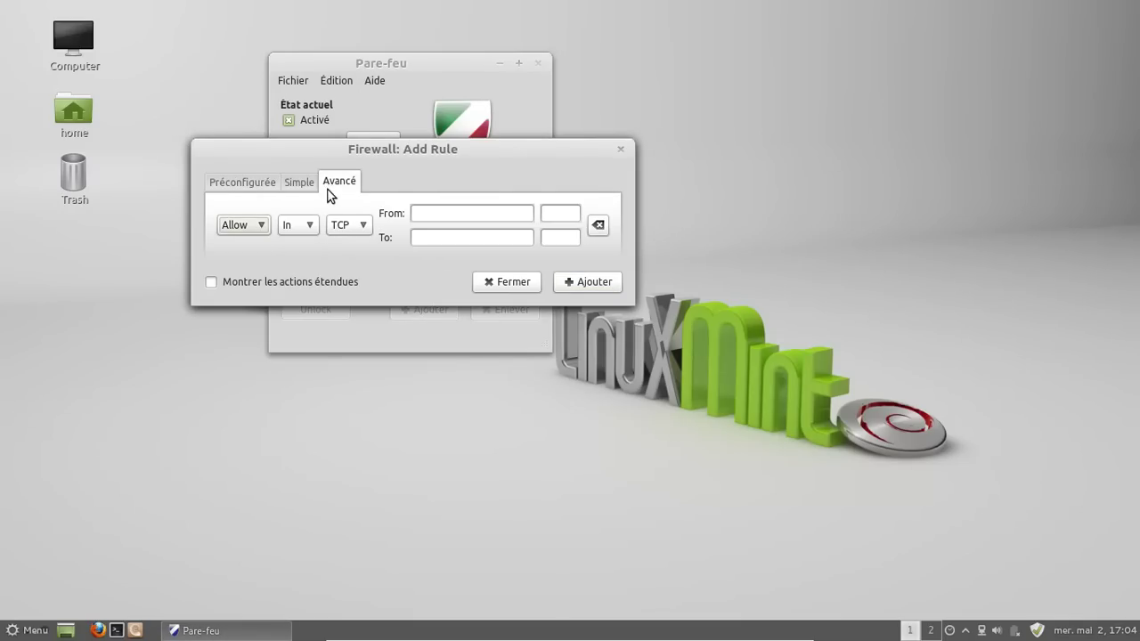
{"action": "left_click", "coordinate": [300, 182]}
{"action": "left_click", "coordinate": [262, 186]}
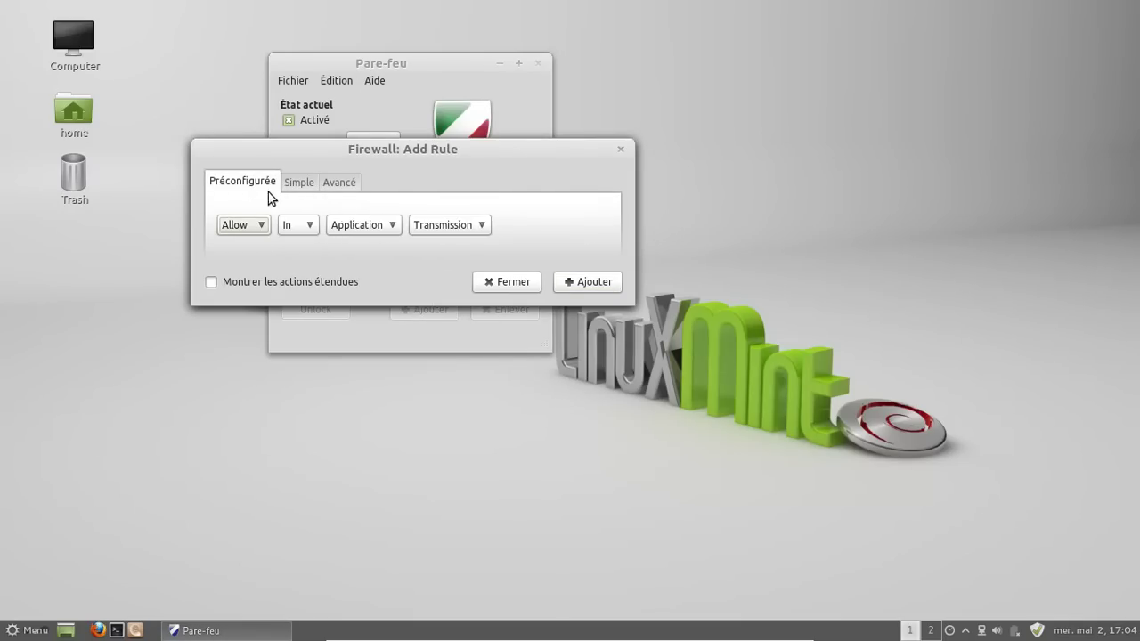
Add the preconfigured rule allowing incoming traffic for the Transmission application, and close the firewall window
{"action": "left_click", "coordinate": [478, 225]}
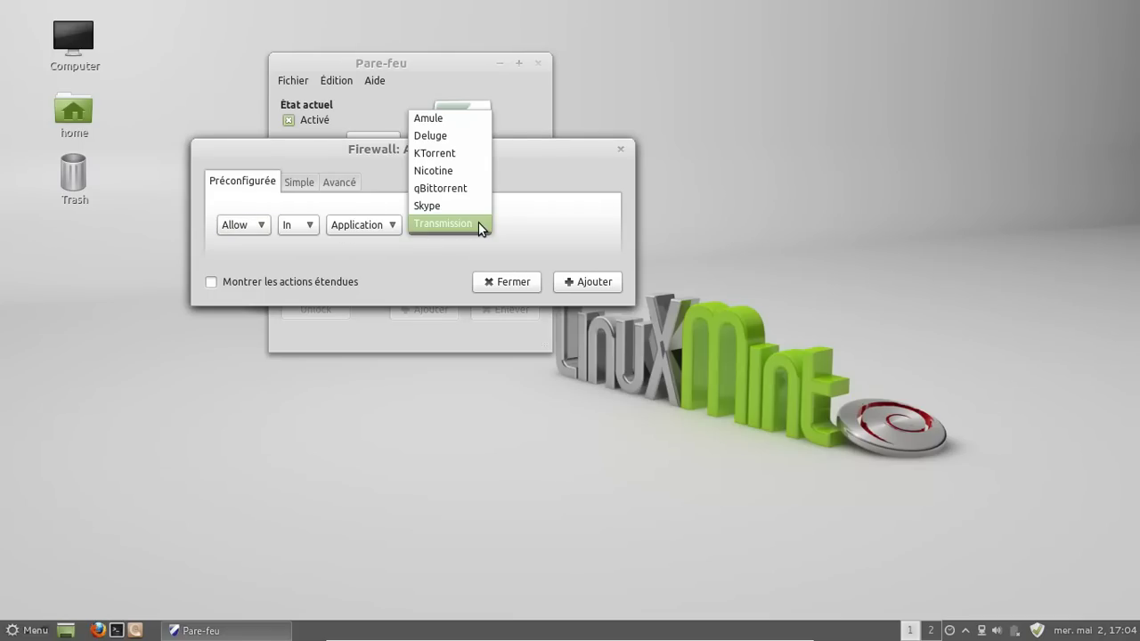
{"action": "left_click", "coordinate": [478, 224]}
{"action": "left_click", "coordinate": [602, 283]}
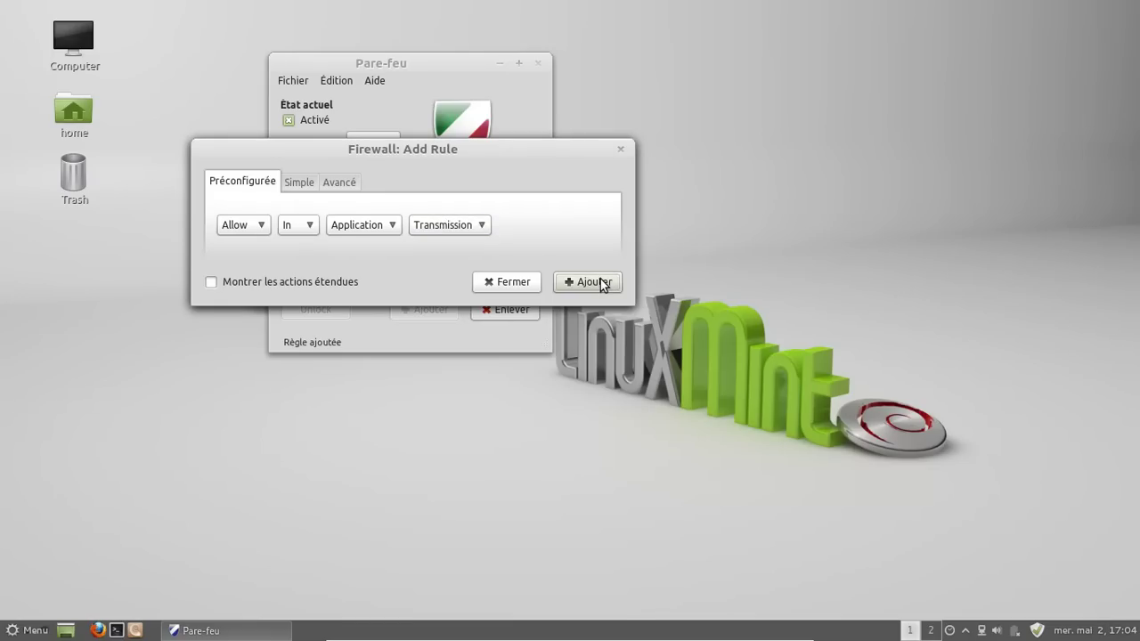
{"action": "left_click", "coordinate": [511, 285]}
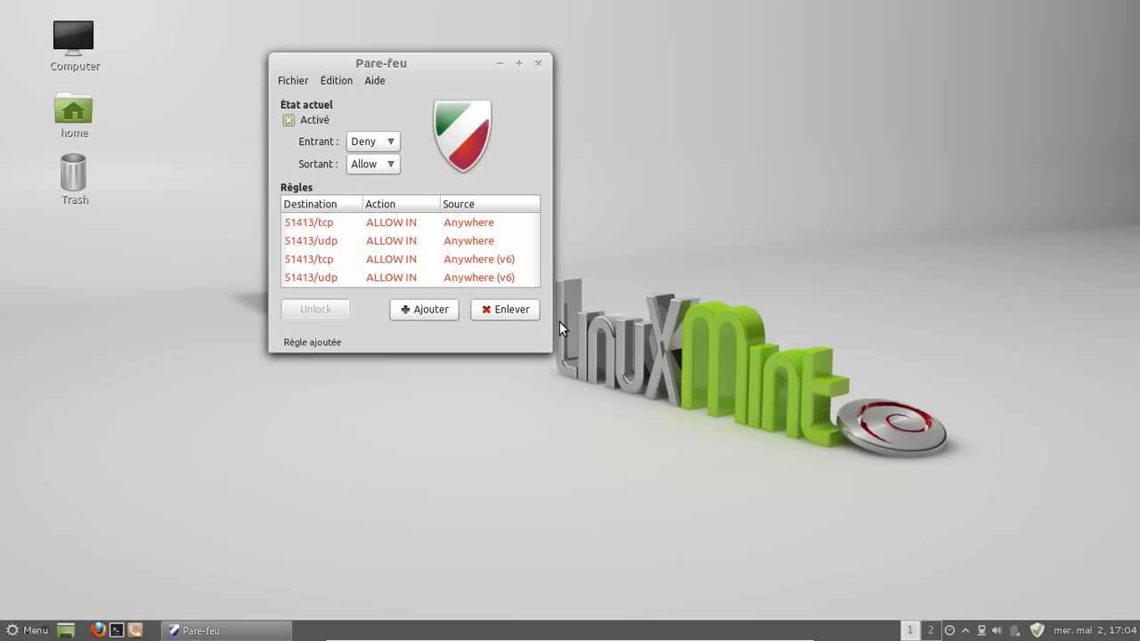
{"action": "left_click_drag", "start_coordinate": [546, 349], "coordinate": [673, 351]}
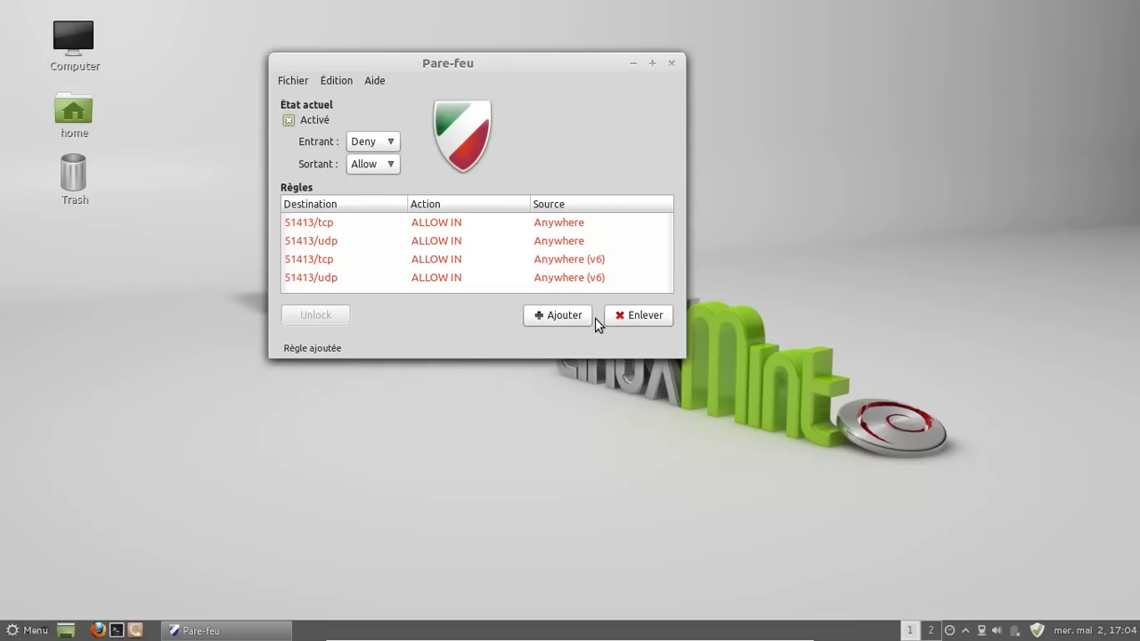
{"action": "left_click", "coordinate": [672, 64]}
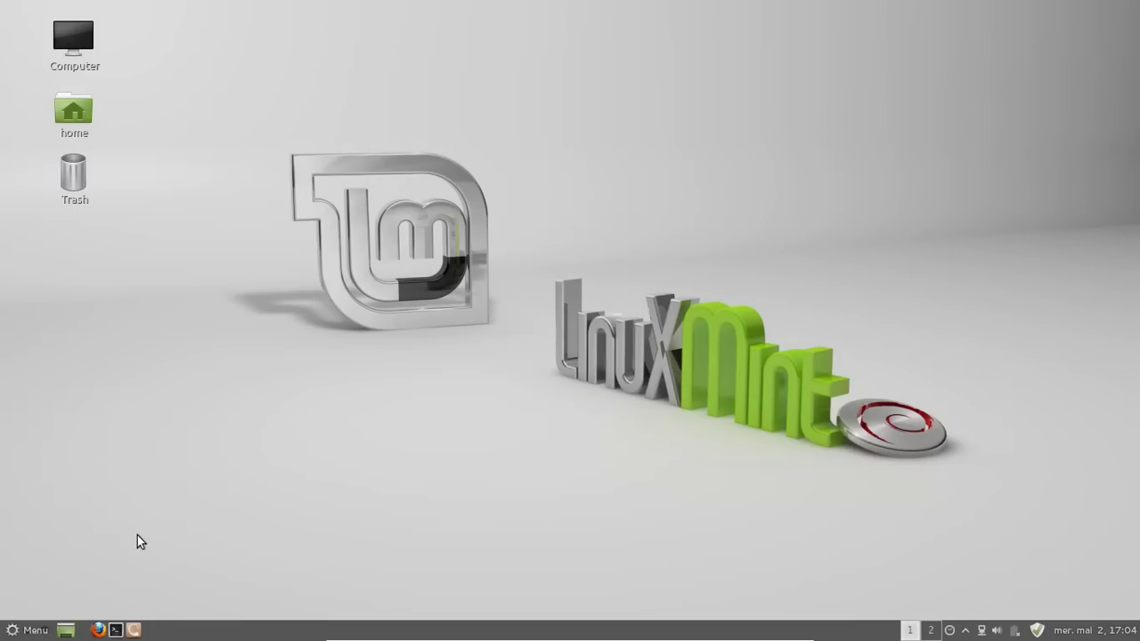
Launch the backup tool (Outil de sauvegarde) from the preferences applications and dismiss its permissions notice
{"action": "left_click", "coordinate": [28, 628]}
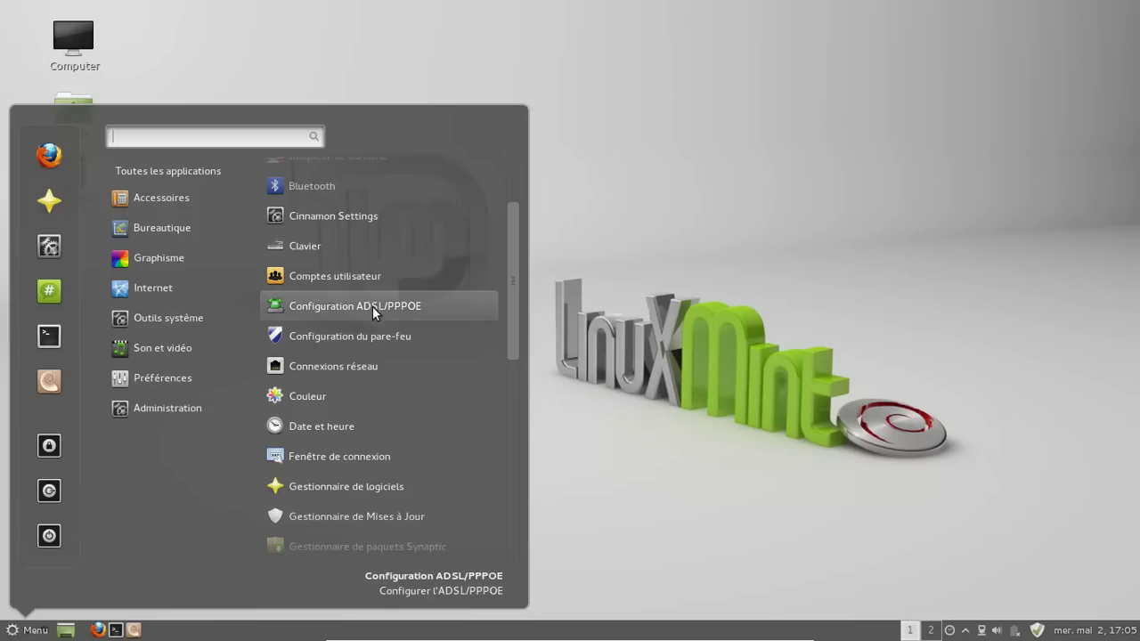
{"action": "scroll", "coordinate": [389, 400], "scroll_direction": "down", "scroll_amount": 3}
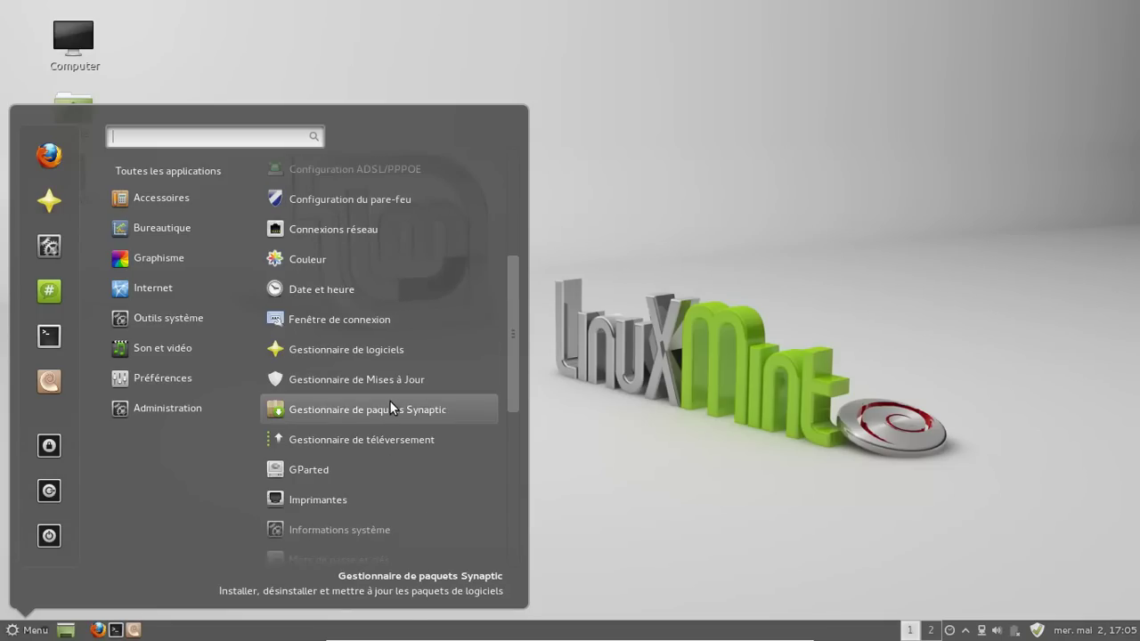
{"action": "scroll", "coordinate": [389, 400], "scroll_direction": "down", "scroll_amount": 1}
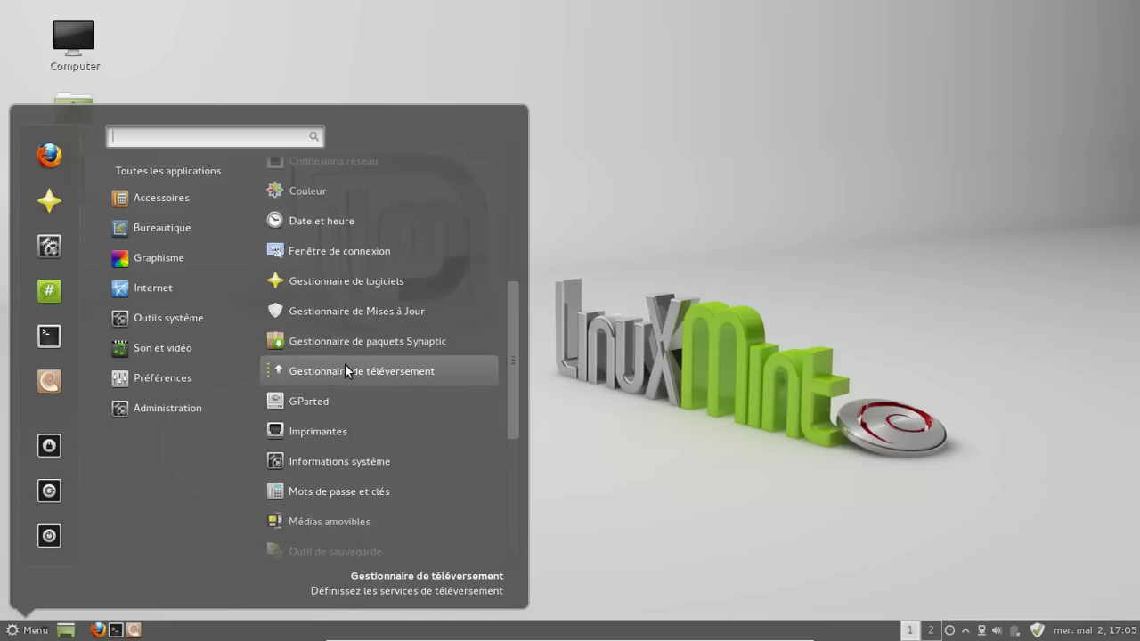
{"action": "scroll", "coordinate": [433, 366], "scroll_direction": "down", "scroll_amount": 2}
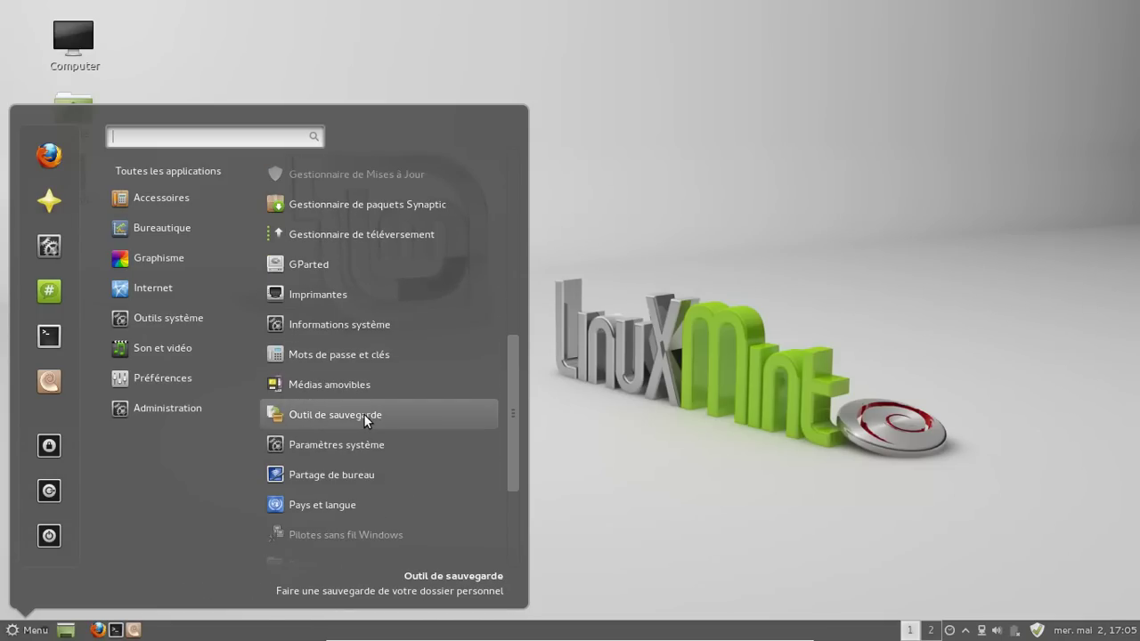
{"action": "scroll", "coordinate": [366, 413], "scroll_direction": "down", "scroll_amount": 1}
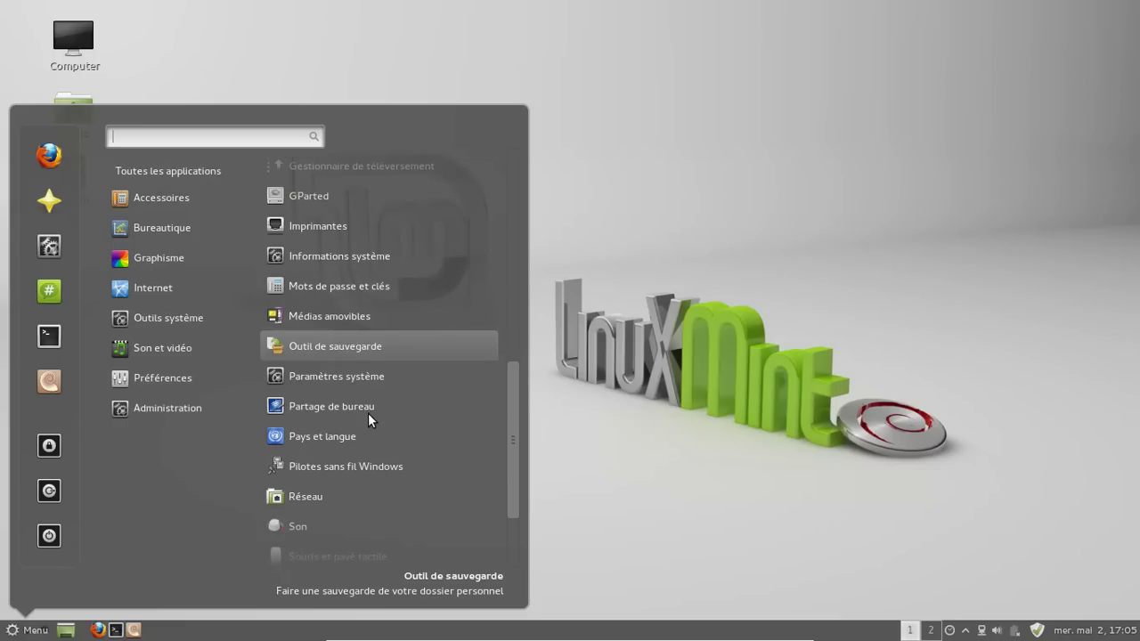
{"action": "left_click", "coordinate": [316, 342]}
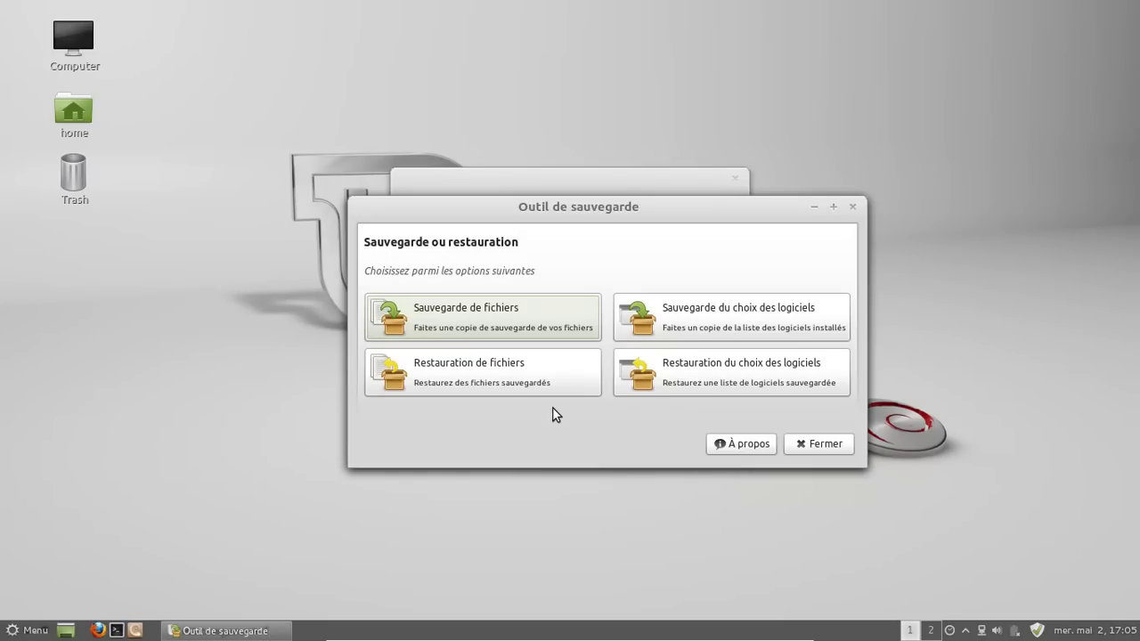
{"action": "left_click", "coordinate": [609, 181]}
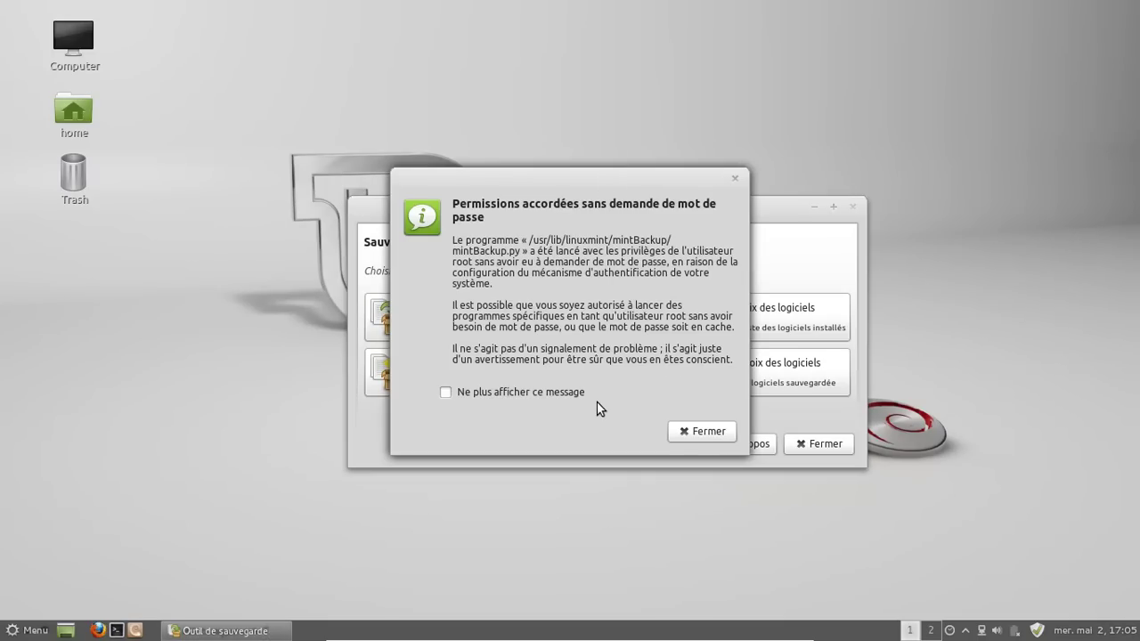
{"action": "left_click", "coordinate": [691, 427]}
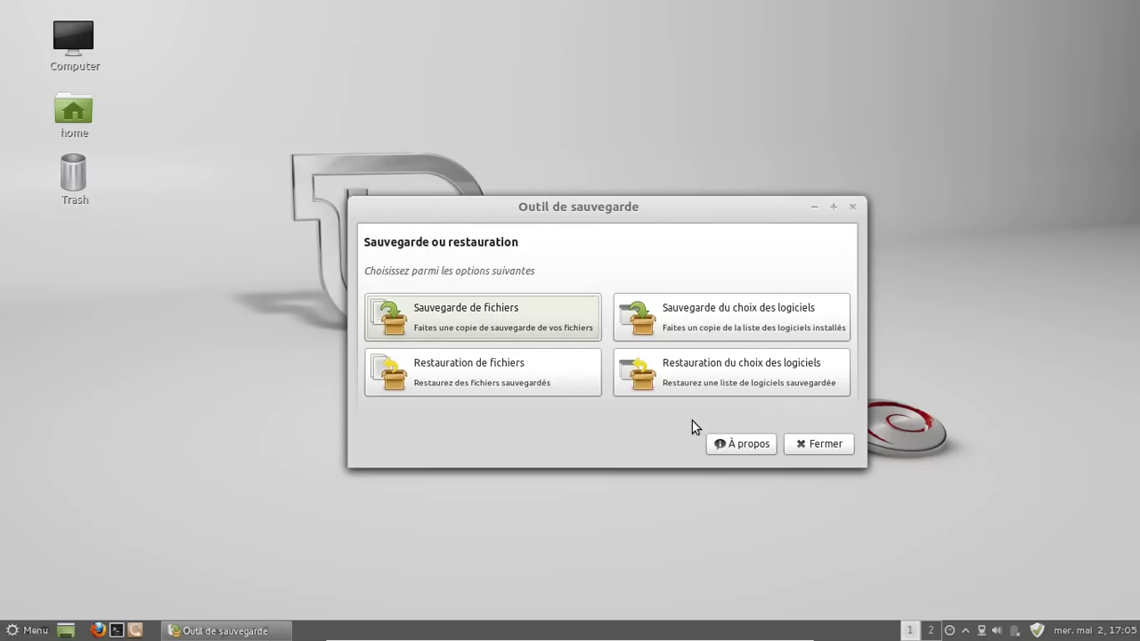
Examine the file backup form with its source, destination and advanced options, and return to the backup tool's start page
{"action": "left_click", "coordinate": [545, 308]}
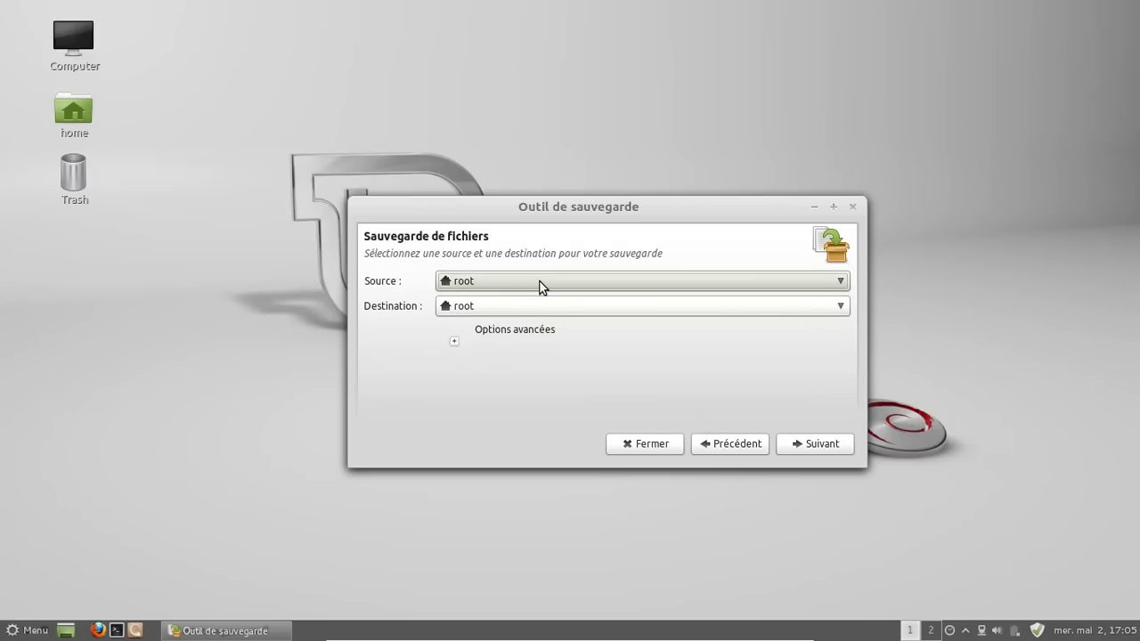
{"action": "left_click", "coordinate": [541, 283]}
{"action": "left_click", "coordinate": [540, 281]}
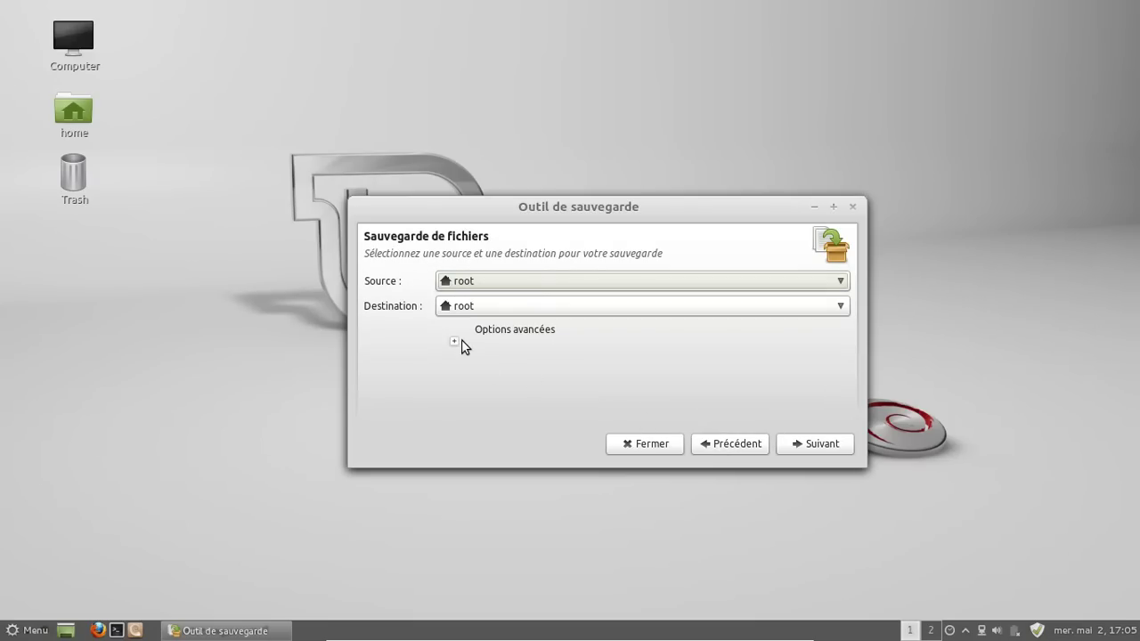
{"action": "left_click", "coordinate": [508, 333]}
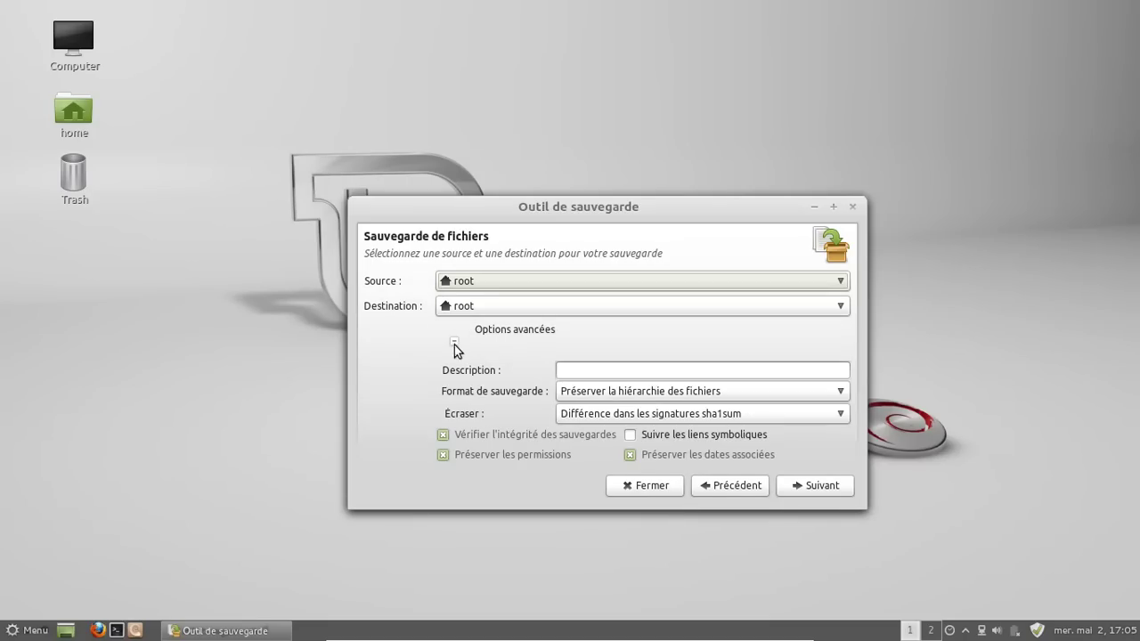
{"action": "left_click", "coordinate": [708, 486]}
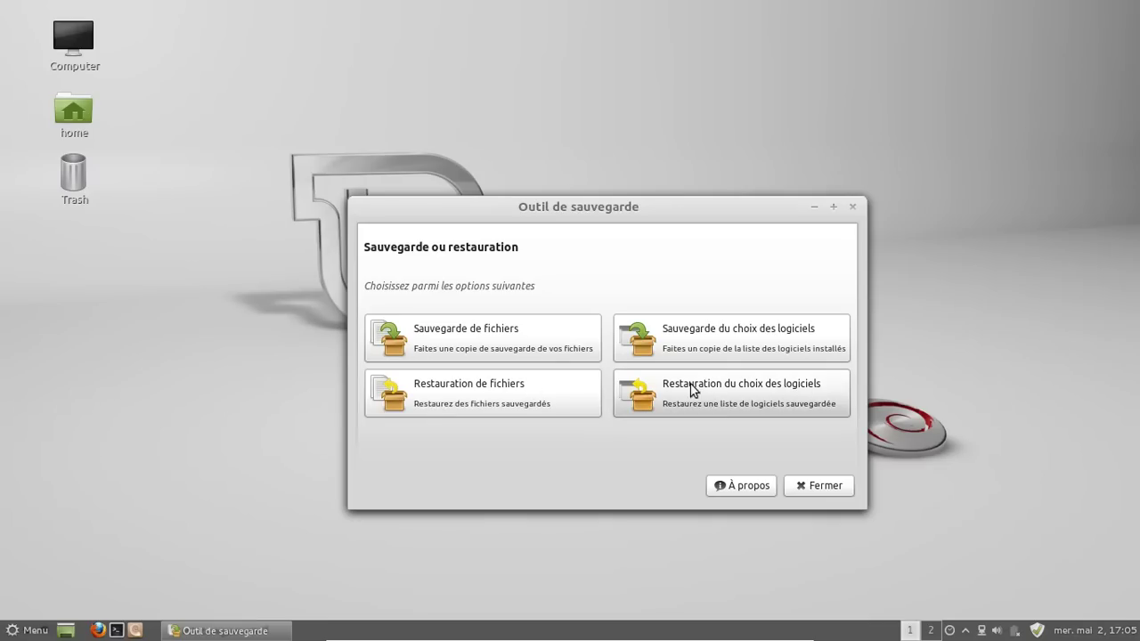
View the backup tool's version information, and close both it and the backup tool
{"action": "left_click", "coordinate": [763, 485]}
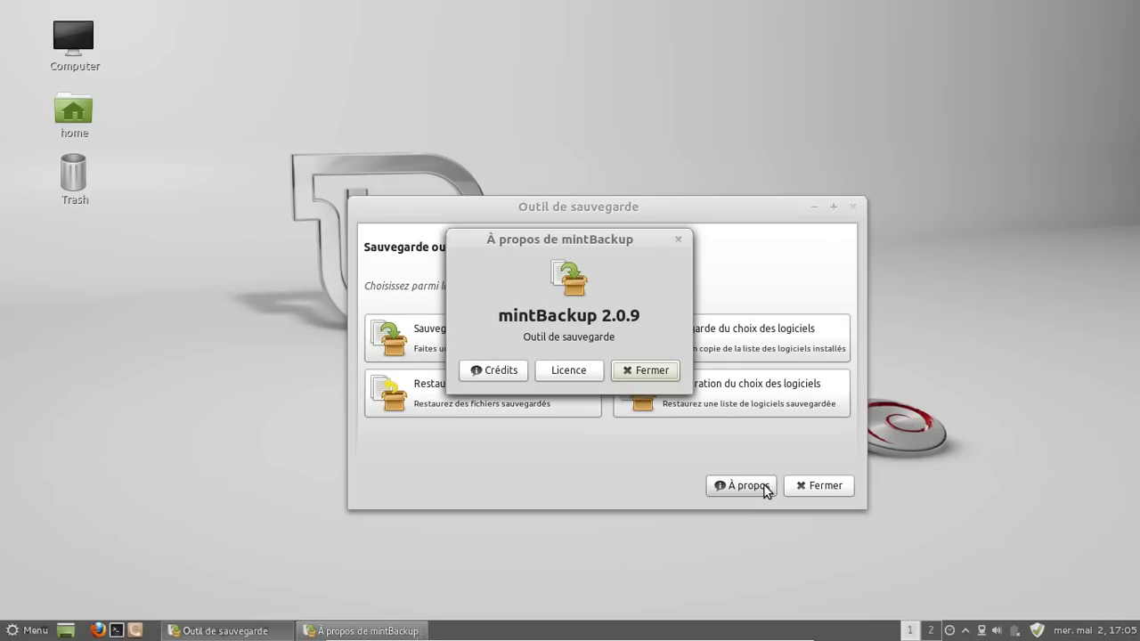
{"action": "left_click", "coordinate": [651, 371]}
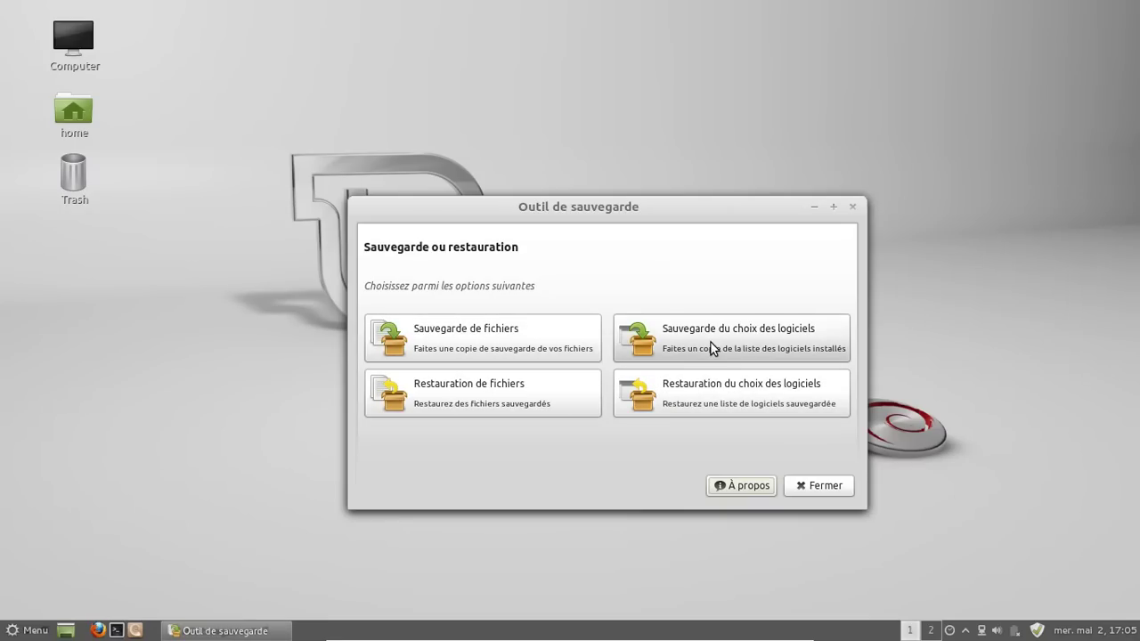
{"action": "left_click", "coordinate": [812, 491]}
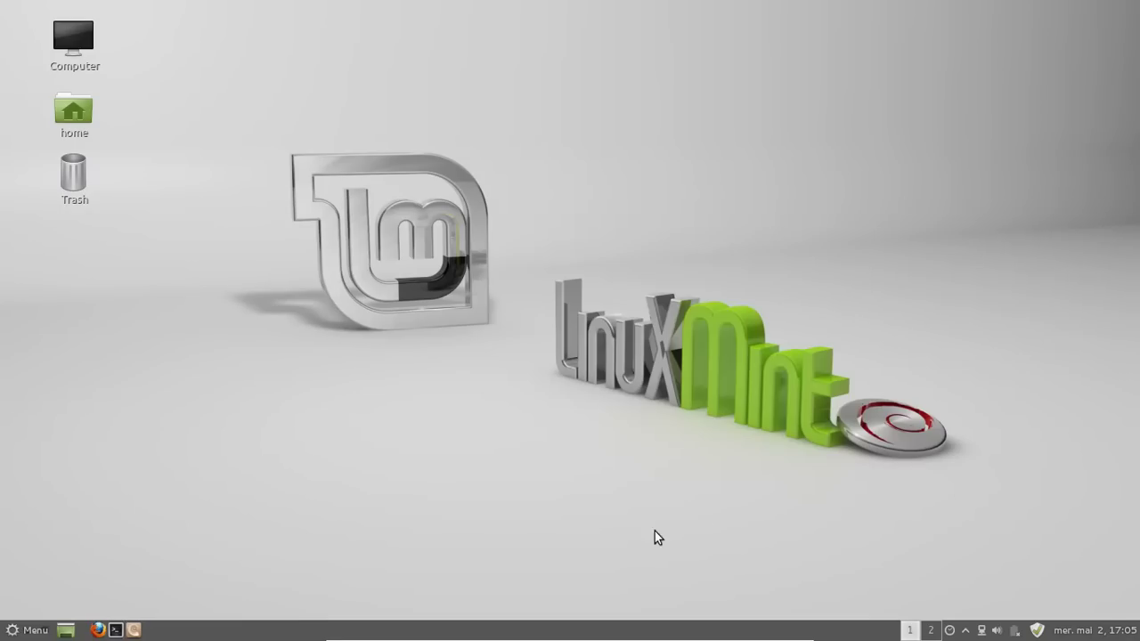
View the system information (Informations système) and the overview of all system settings, and close the window
{"action": "left_click", "coordinate": [12, 632]}
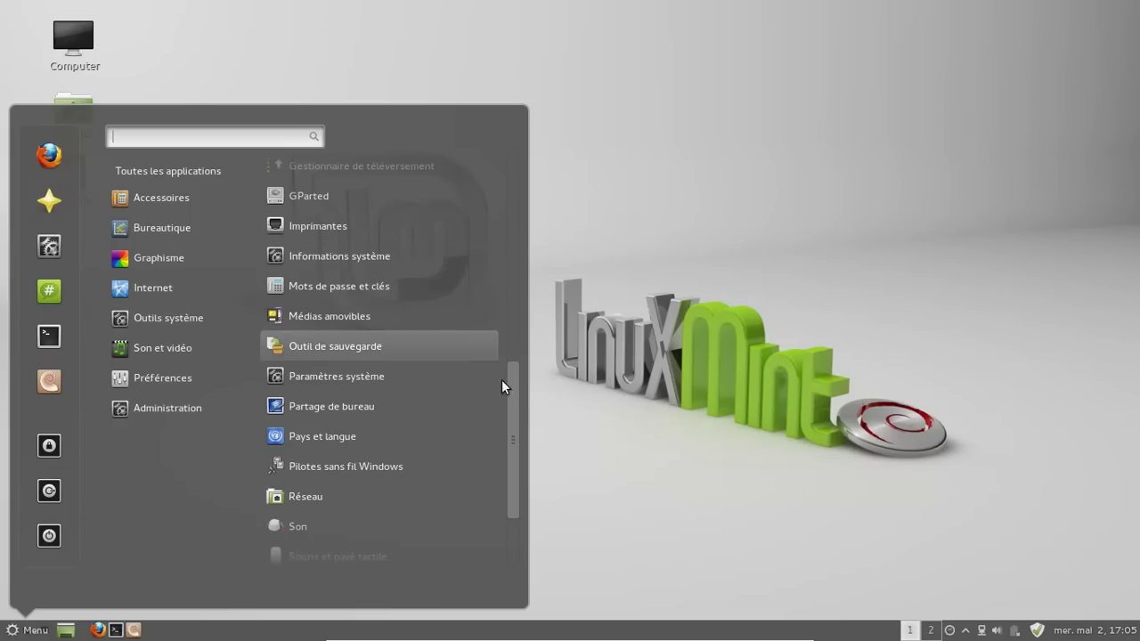
{"action": "left_click_drag", "start_coordinate": [514, 380], "coordinate": [513, 346]}
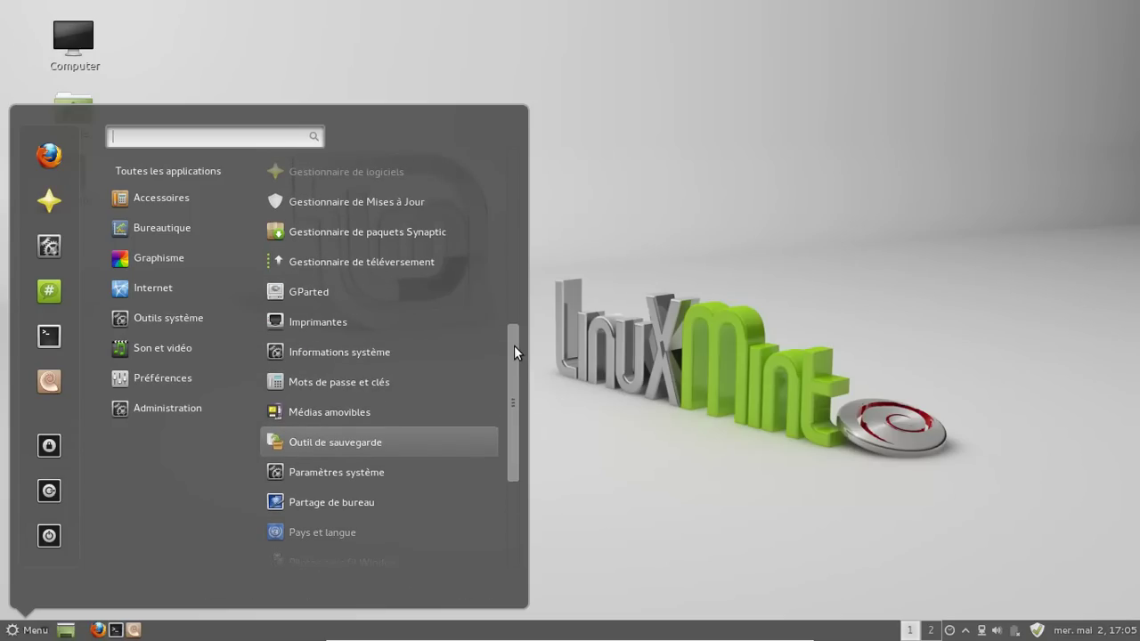
{"action": "left_click", "coordinate": [376, 355]}
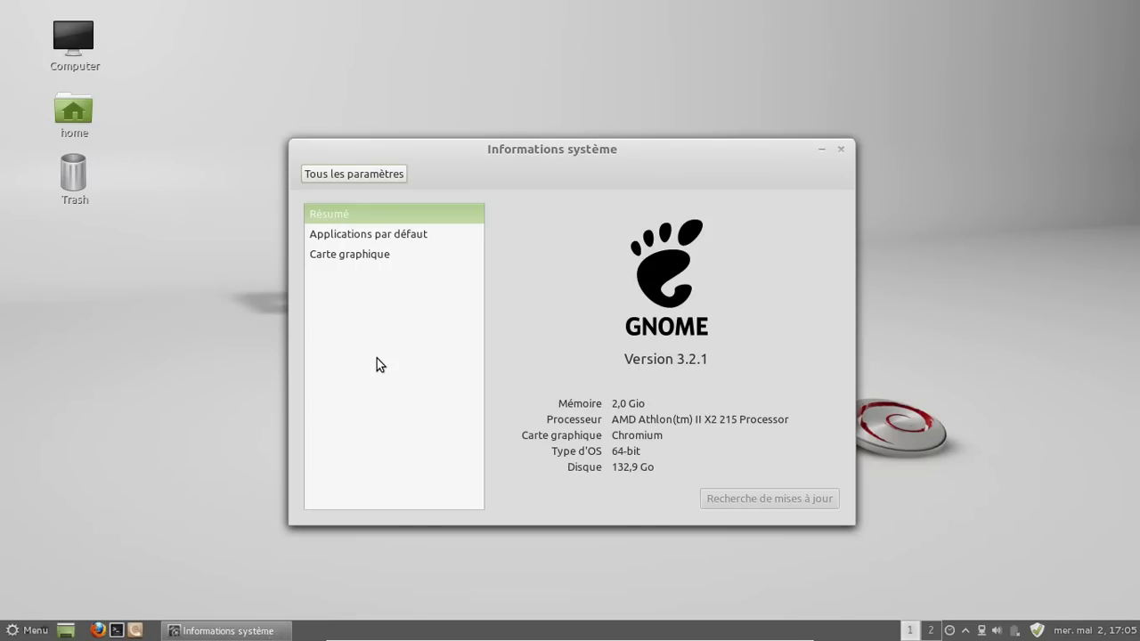
{"action": "left_click", "coordinate": [351, 174]}
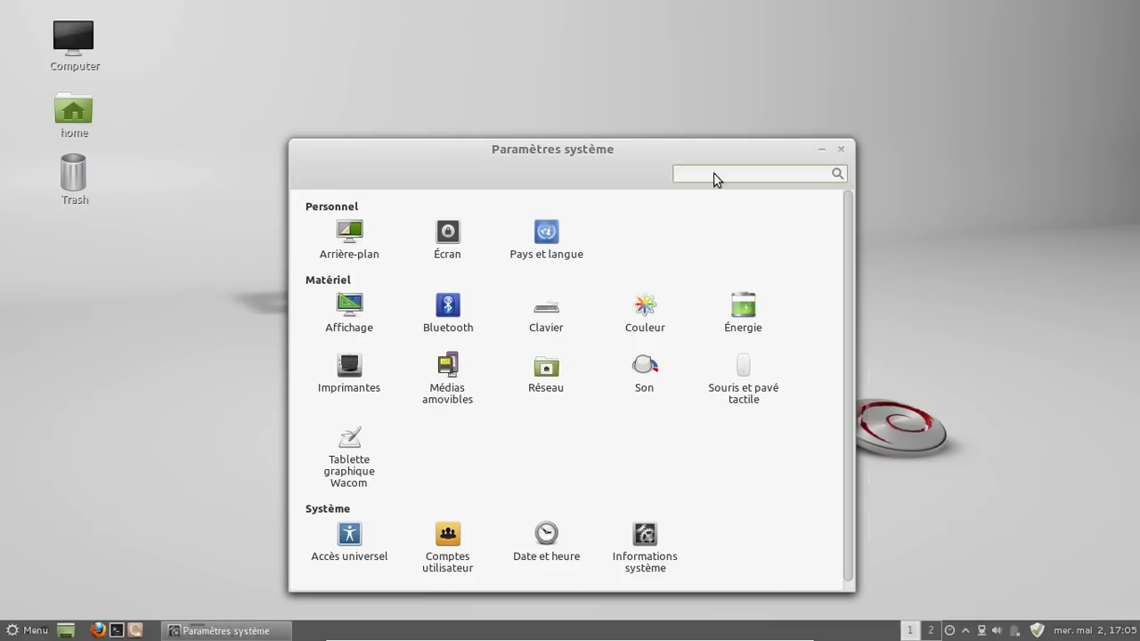
{"action": "left_click", "coordinate": [843, 150]}
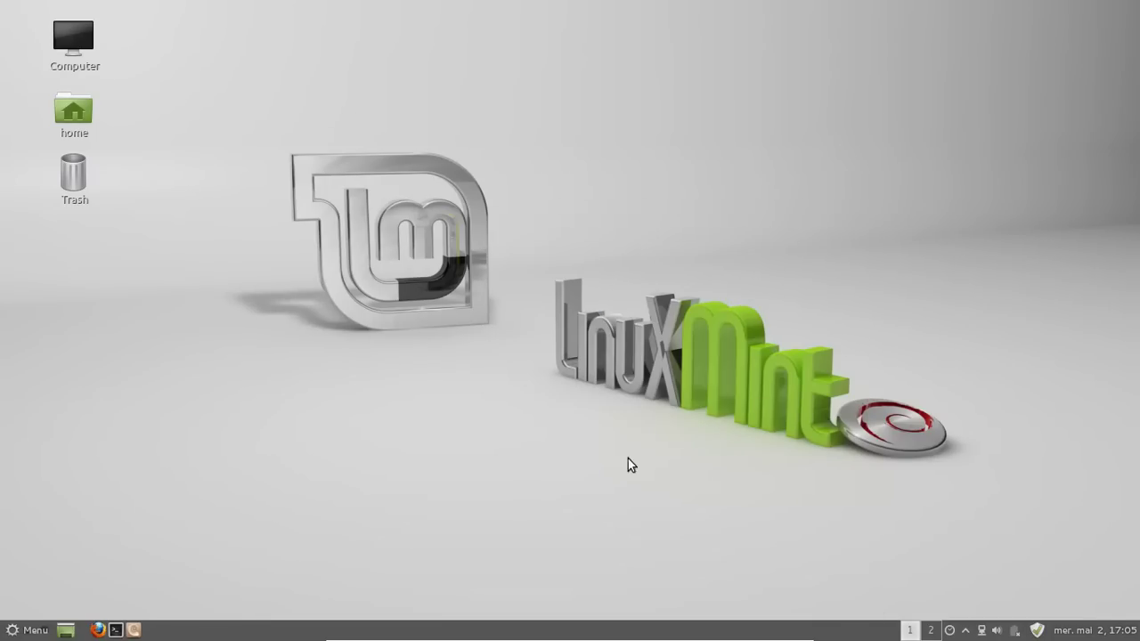
Shut down the Linux Mint virtual machine and leave its full-screen view
{"action": "left_click", "coordinate": [27, 629]}
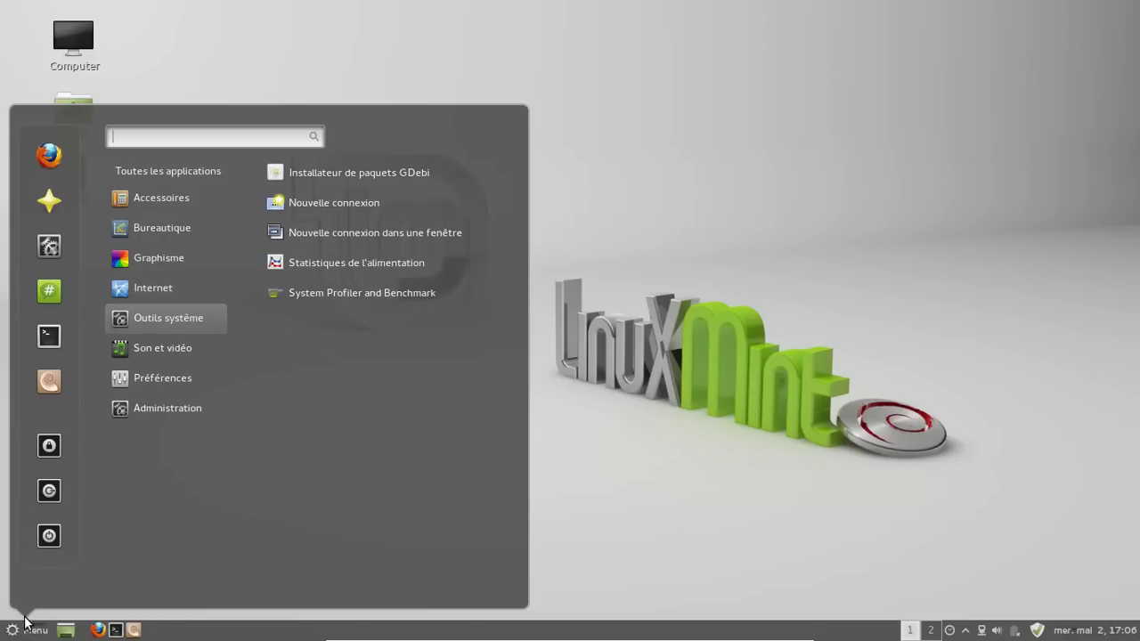
{"action": "left_click", "coordinate": [50, 540]}
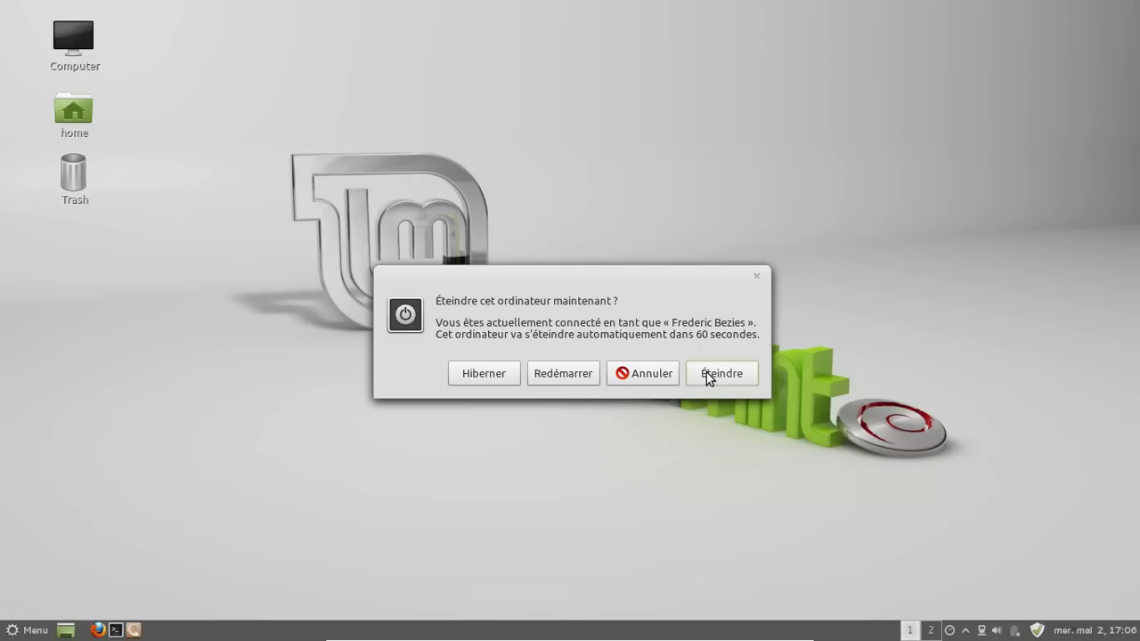
{"action": "left_click", "coordinate": [721, 373]}
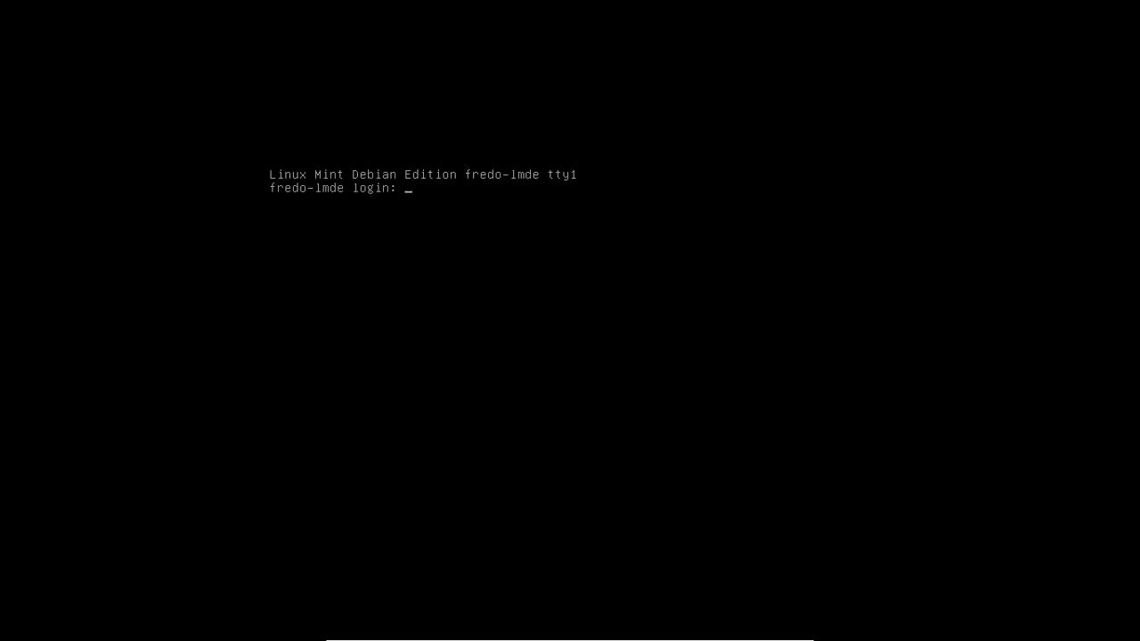
{"action": "key", "text": "ctrl+f"}
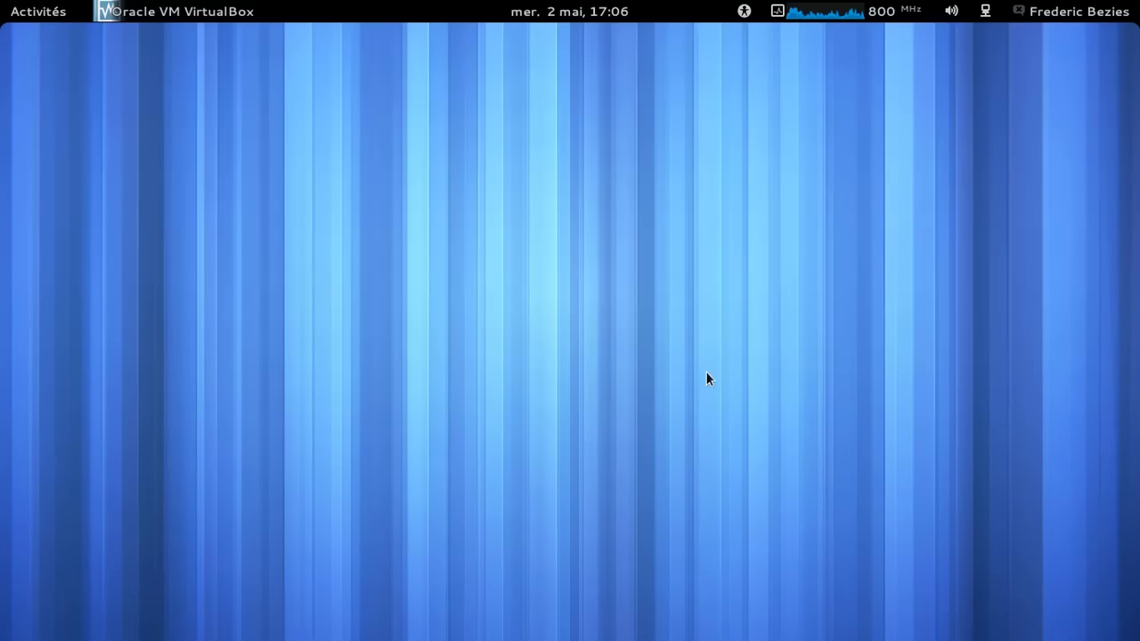